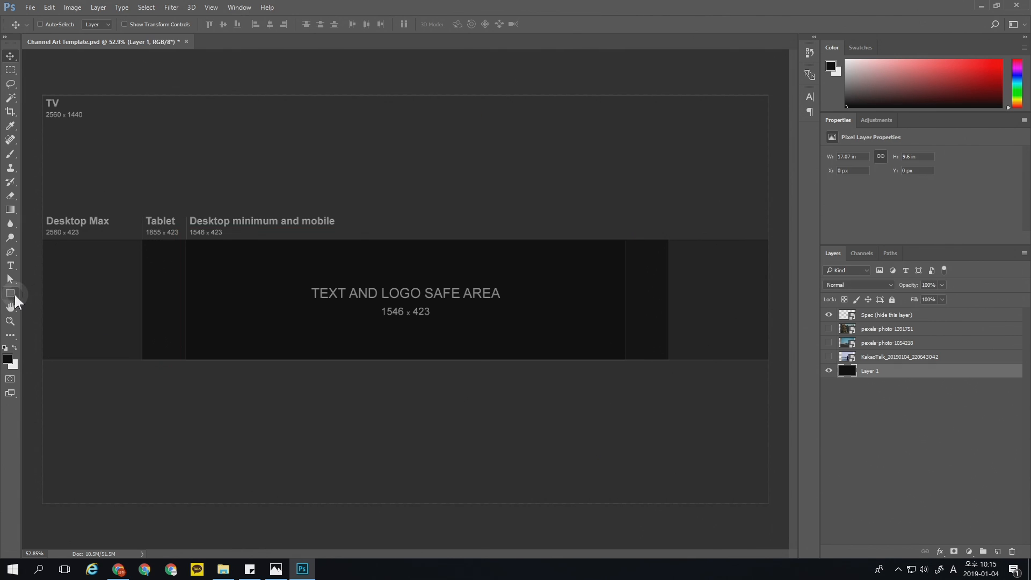
Draw a rectangle about 2651 × 1575 px covering the whole canvas above Layer 1 and fill it with very light grey.
click(14, 293)
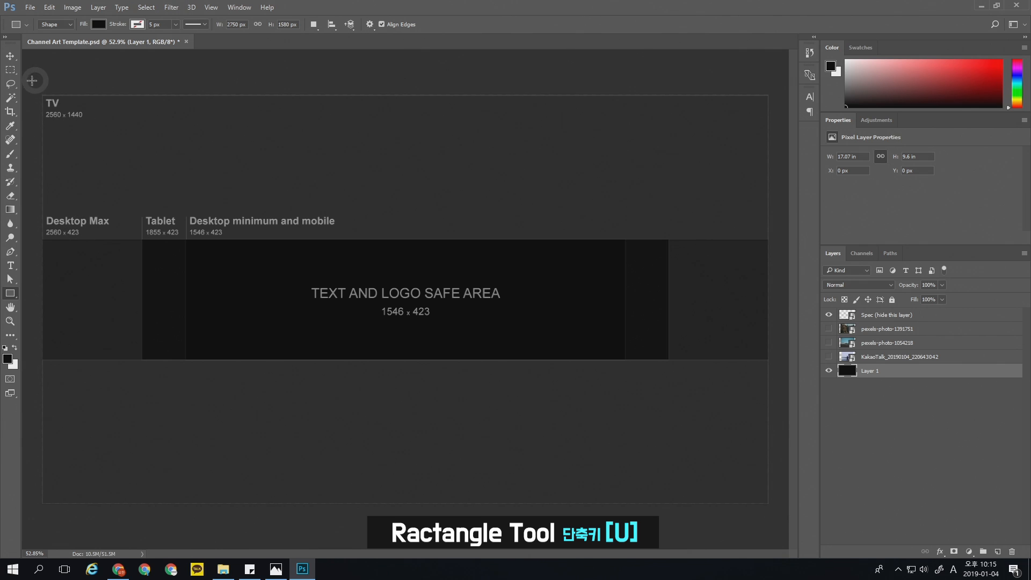
drag(31, 76, 783, 523)
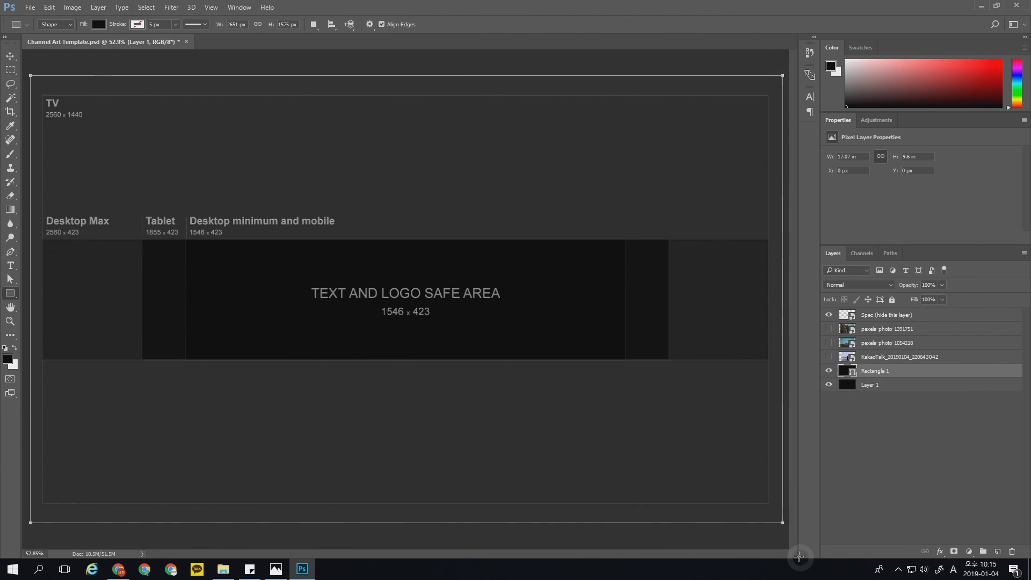
double_click(848, 372)
drag(547, 202, 489, 155)
click(731, 156)
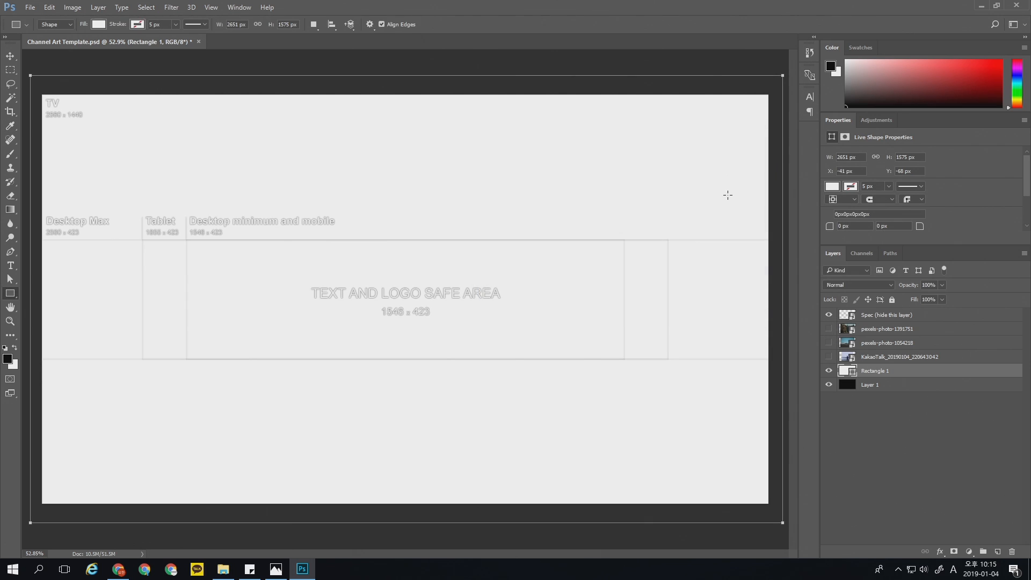
Lower the opacity of the "Spec (hide this layer)" guide layer to 30%.
click(867, 316)
click(829, 315)
click(831, 316)
click(831, 316)
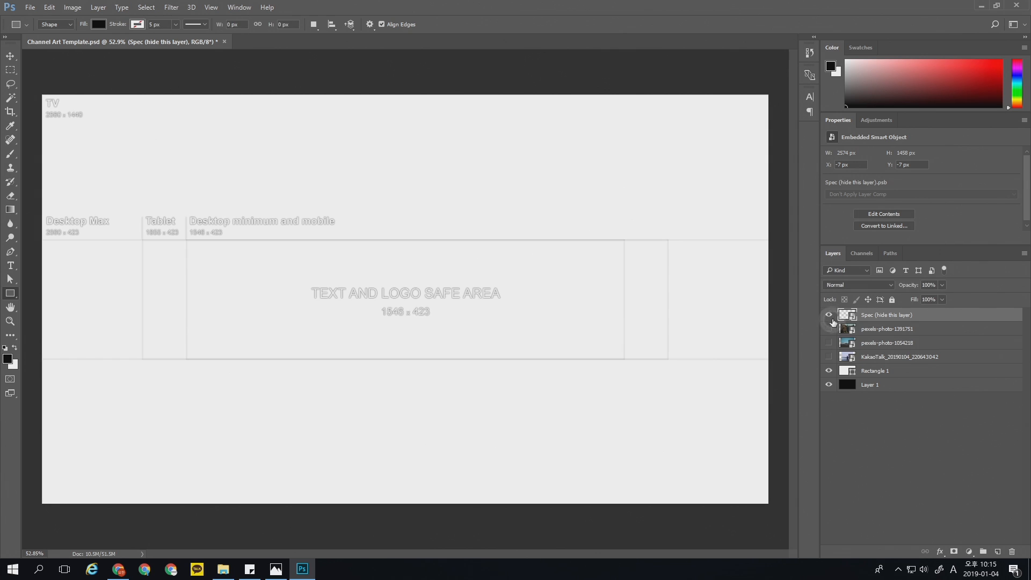
click(926, 285)
text(30)
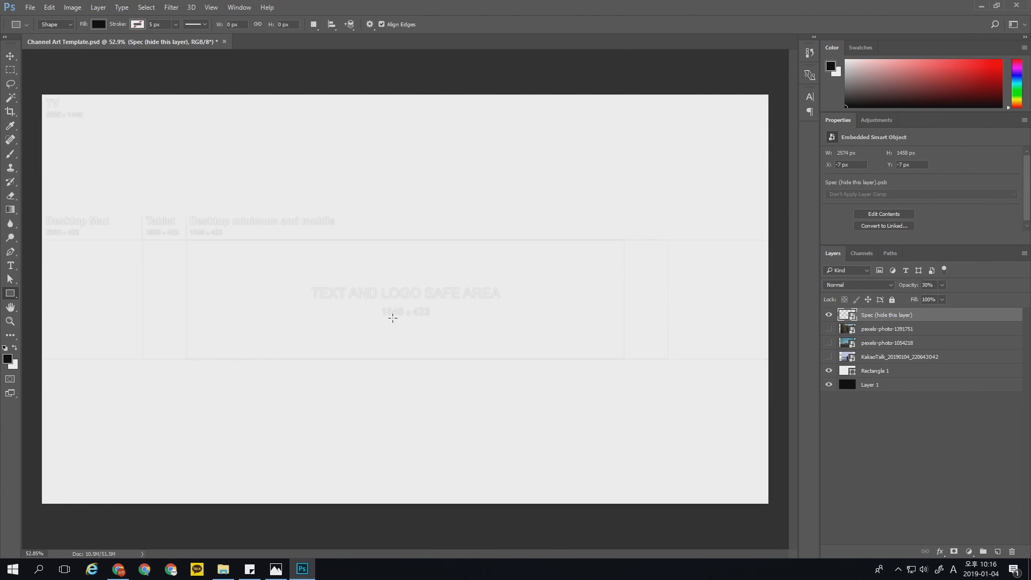
Add a horizontal text line reading "J.KOBA" in the text and logo safe area.
click(877, 426)
click(11, 265)
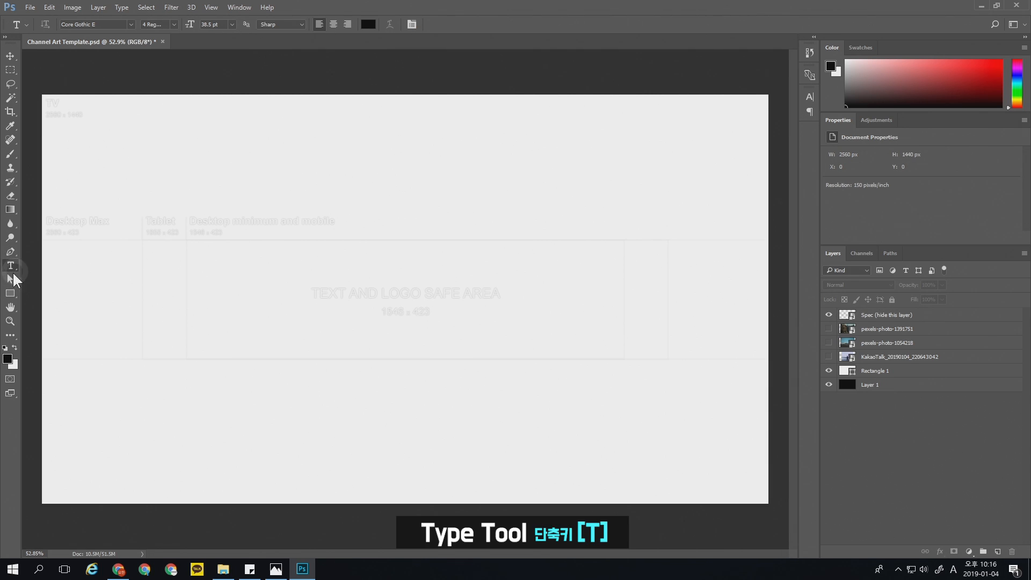
click(308, 292)
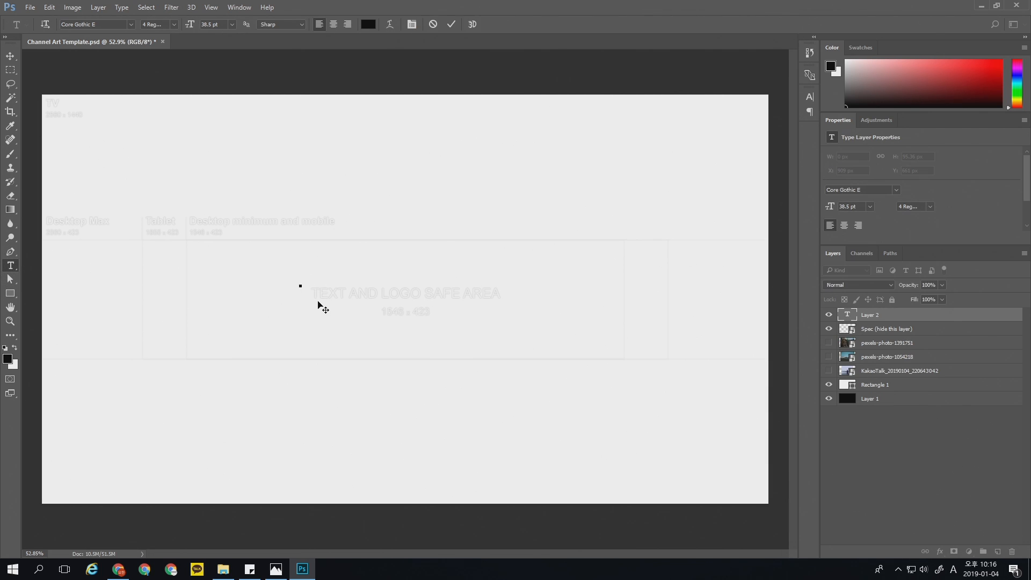
text(J.KOBA)
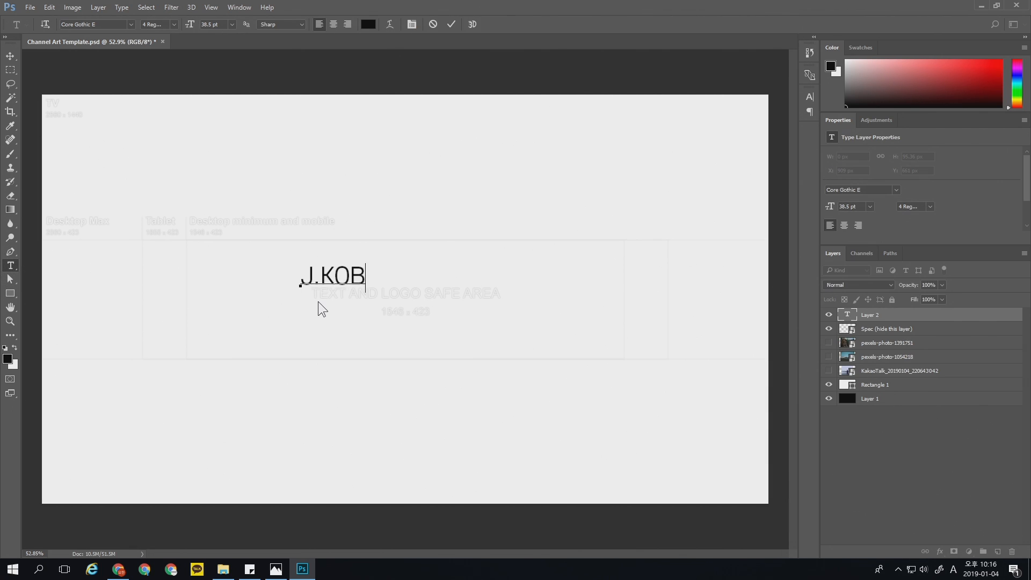
key(ctrl+Return)
Move the J.KOBA text into the middle of the safe area and scale it up to about 277%.
key(v)
drag(360, 279, 405, 314)
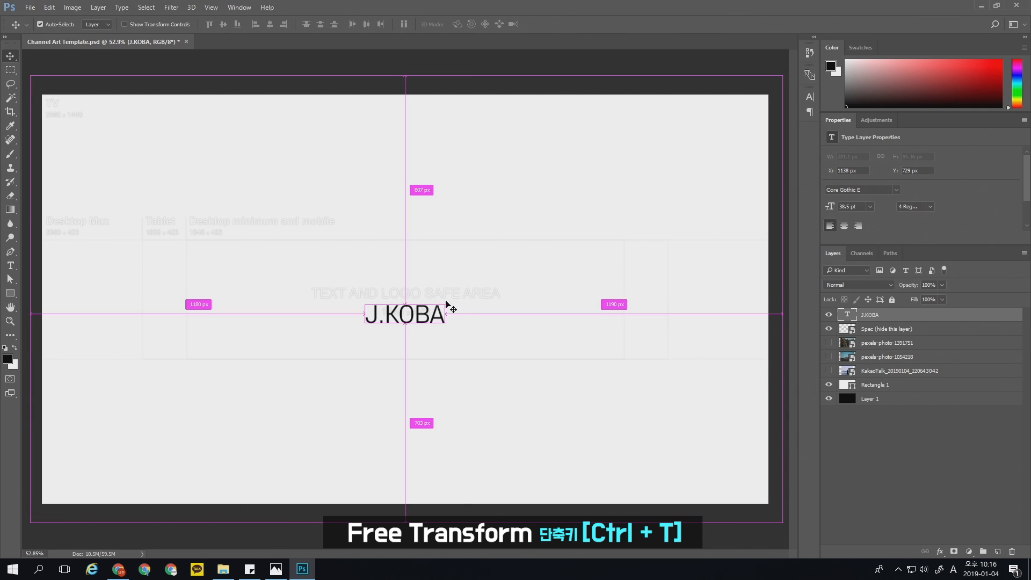
key(ctrl+t)
drag(452, 299, 598, 248)
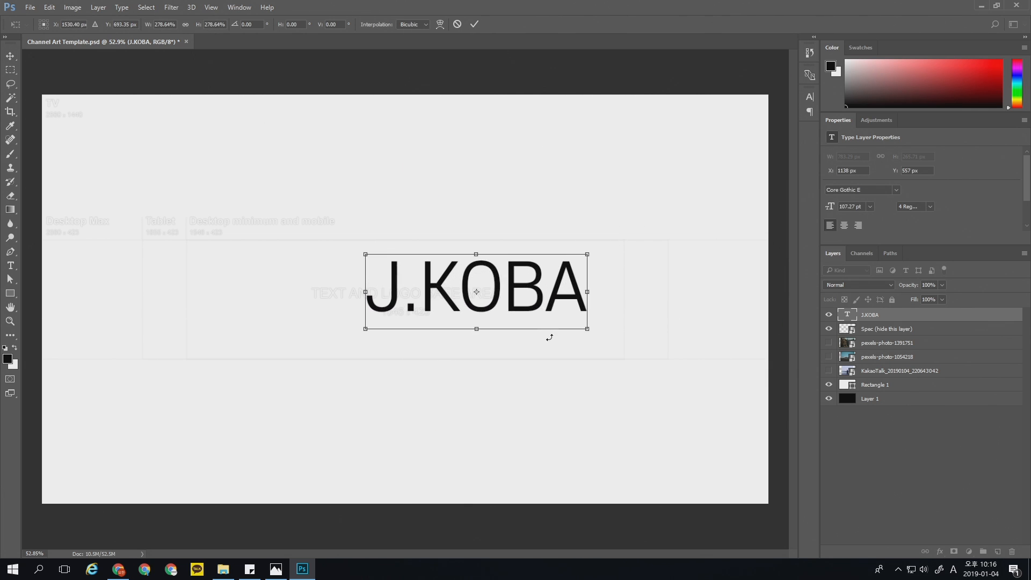
drag(531, 295, 461, 302)
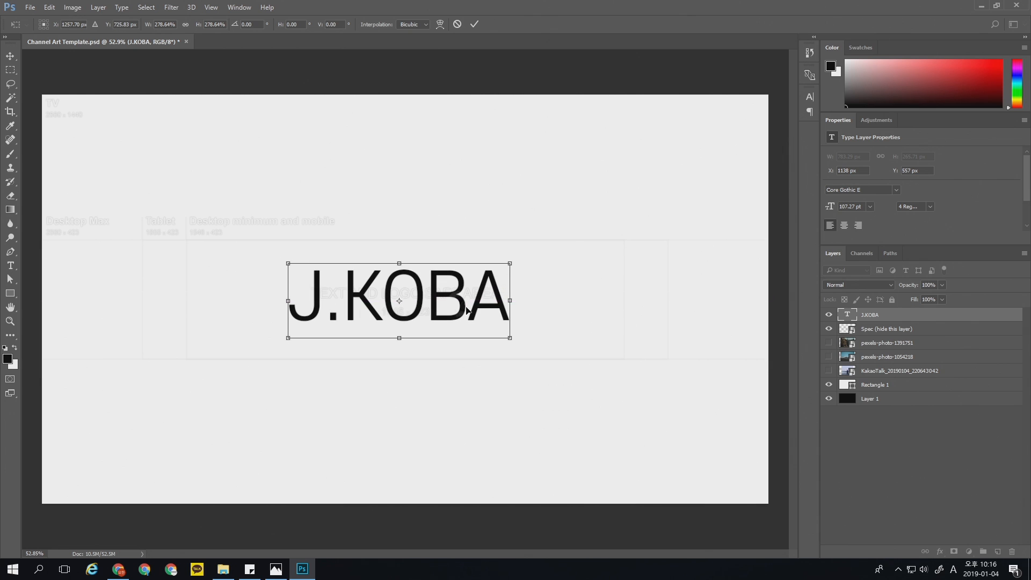
drag(521, 260, 519, 261)
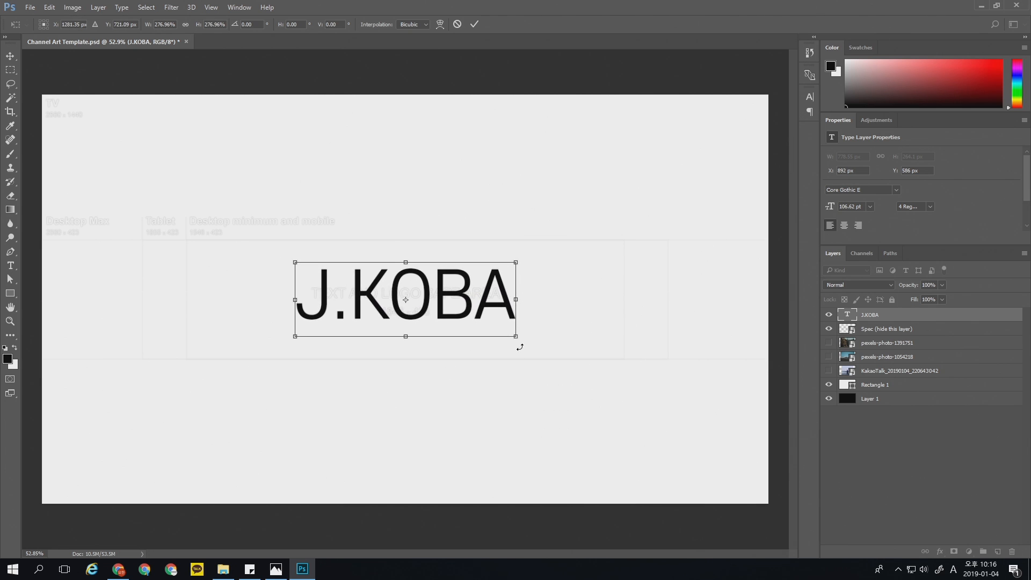
key(Return)
Select the whole canvas and align the J.KOBA text to its centre.
click(513, 324)
key(ctrl+a)
drag(779, 80, 14, 522)
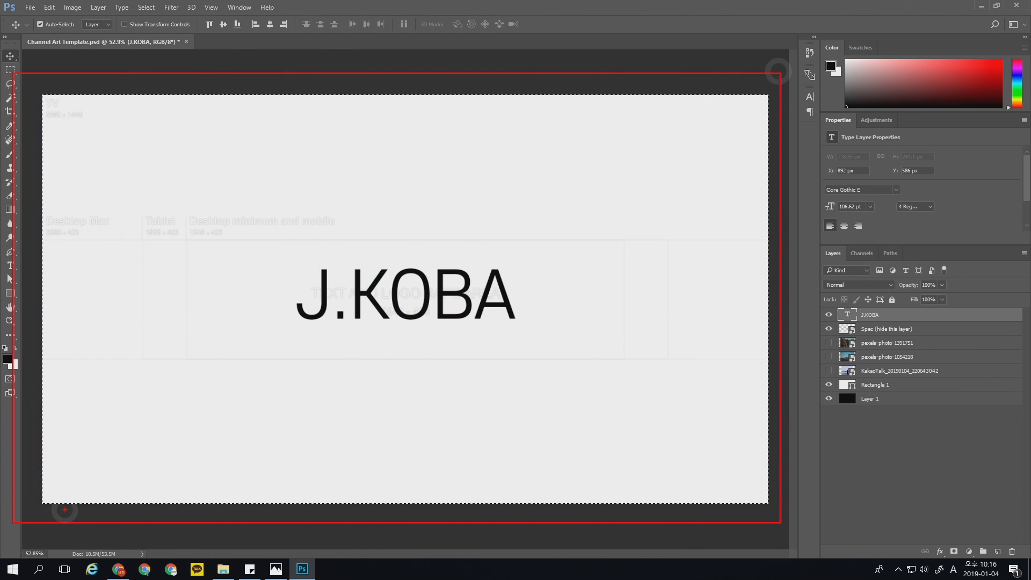
key(Escape)
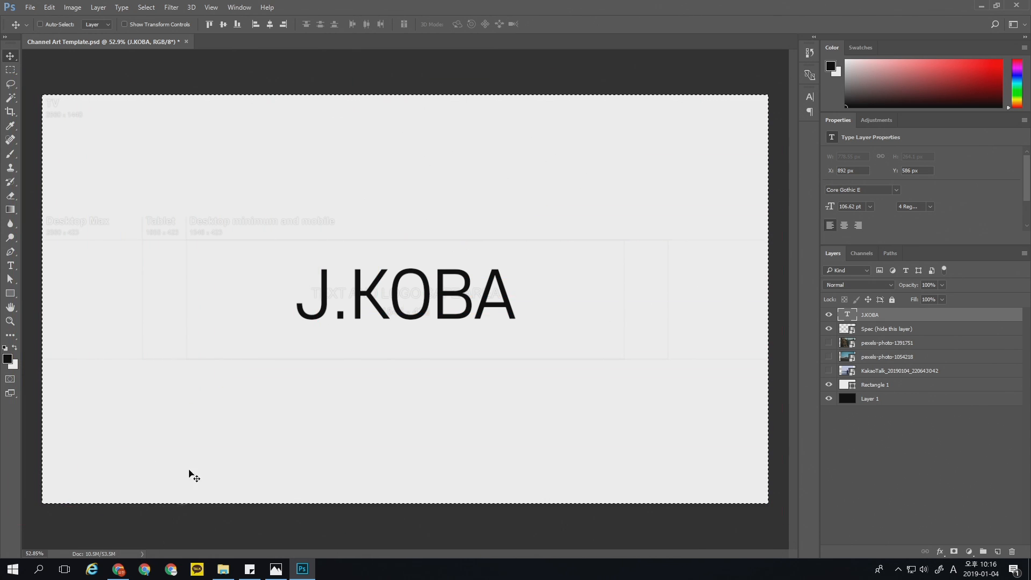
click(223, 24)
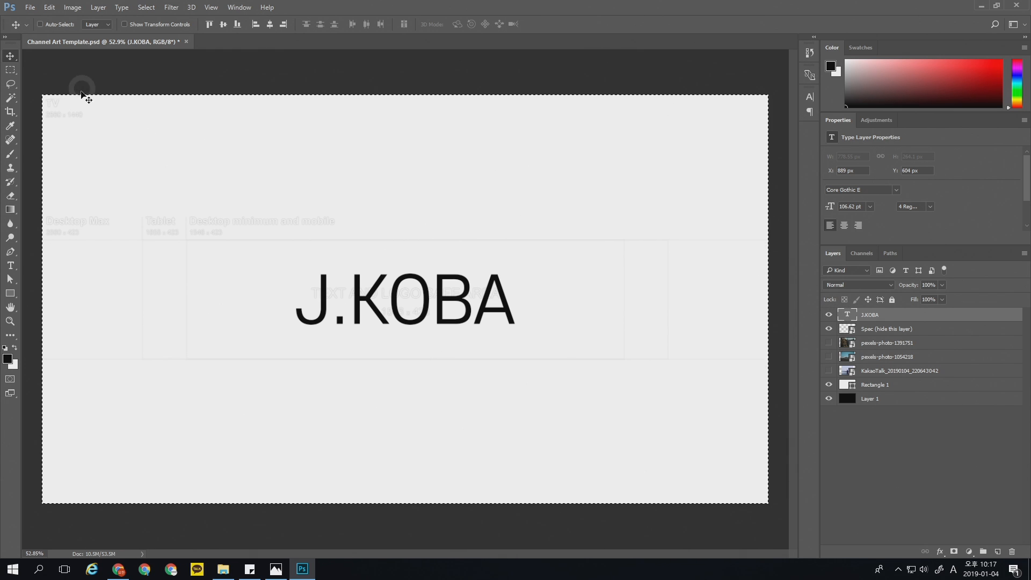
key(ctrl)
Set the J.KOBA text's font weight to 3 Light and its tracking to -50.
click(810, 97)
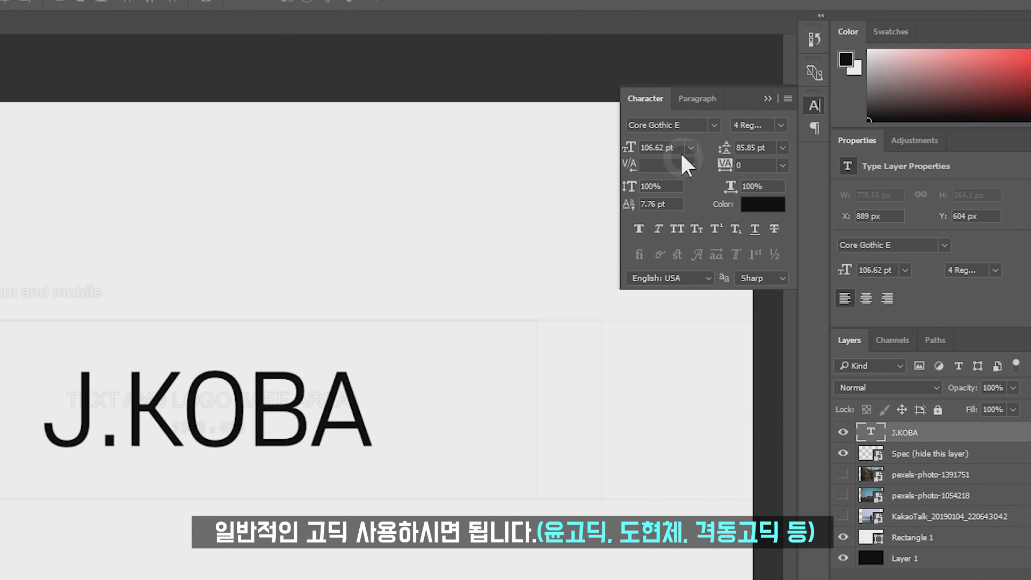
click(782, 125)
click(769, 167)
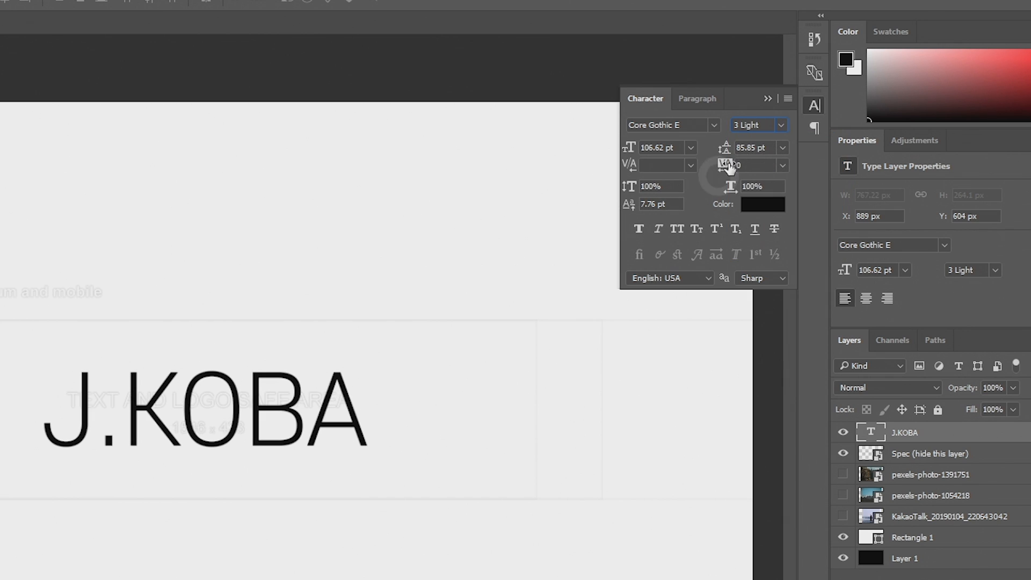
drag(761, 165, 687, 167)
text(-50)
key(Return)
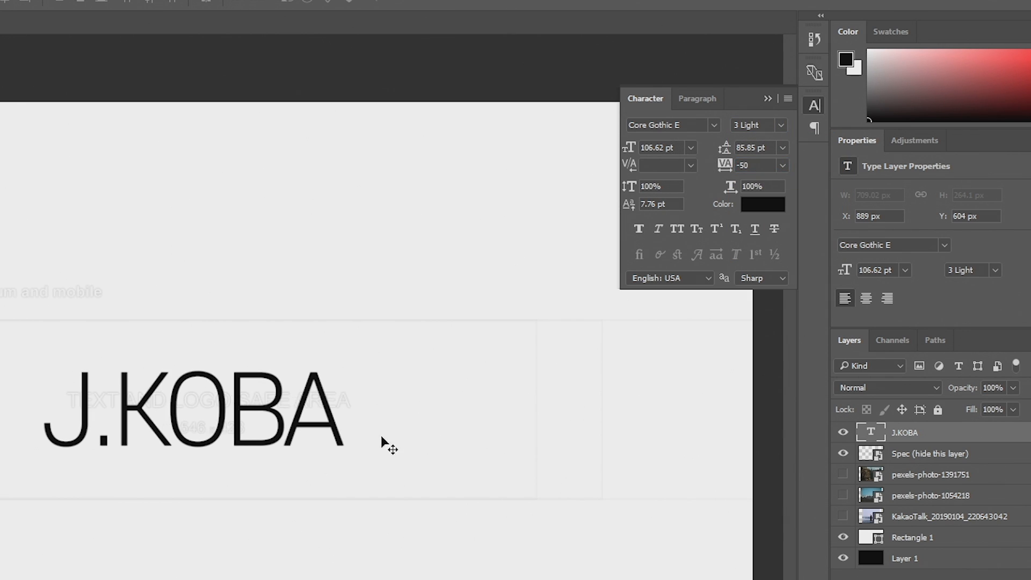
Nudge the J.KOBA text horizontally towards the canvas centre, to an X position of about 910 px.
mouse_move(290, 412)
mouse_down()
mouse_move(306, 412)
mouse_move(296, 412)
mouse_up()
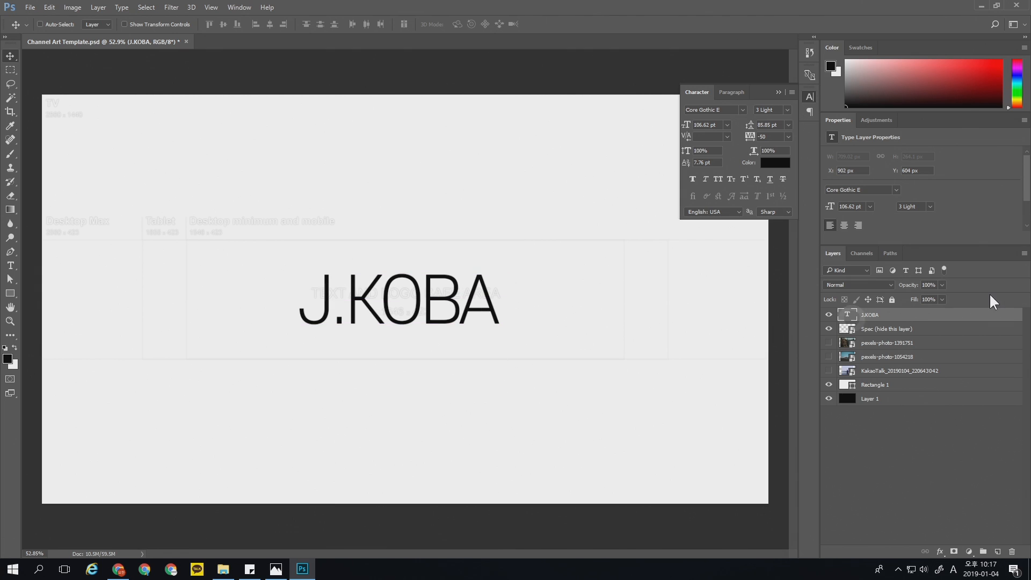
key(shift+Right)
key(Left)
key(Left)
key(Left)
key(Left)
key(Right)
key(Right)
key(shift+Right)
key(shift+Left)
key(shift+Left)
key(shift+Right)
key(shift+Right)
key(shift+Left)
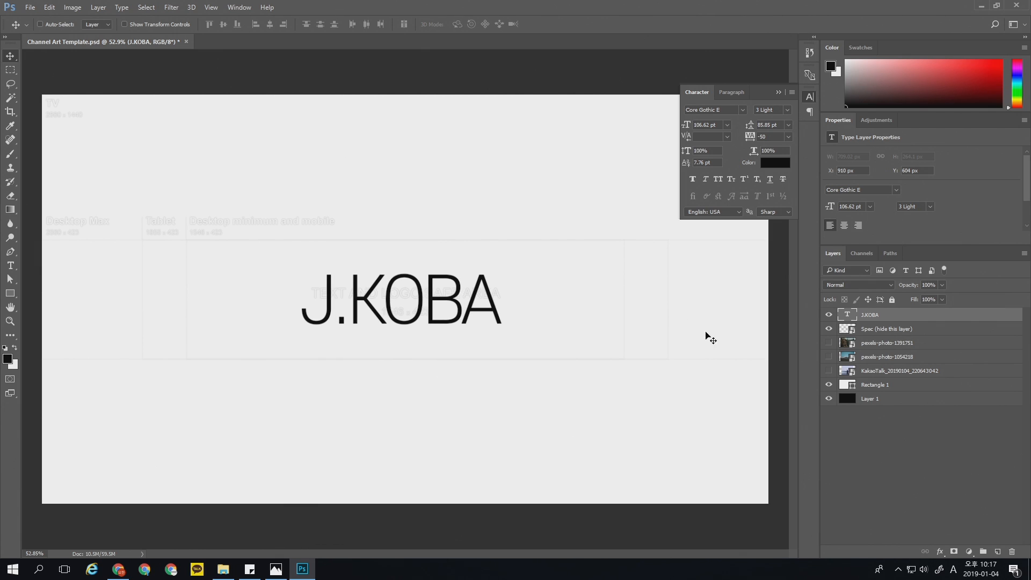
Enable a Gradient Overlay layer style on the J.KOBA text layer and show its settings.
double_click(900, 319)
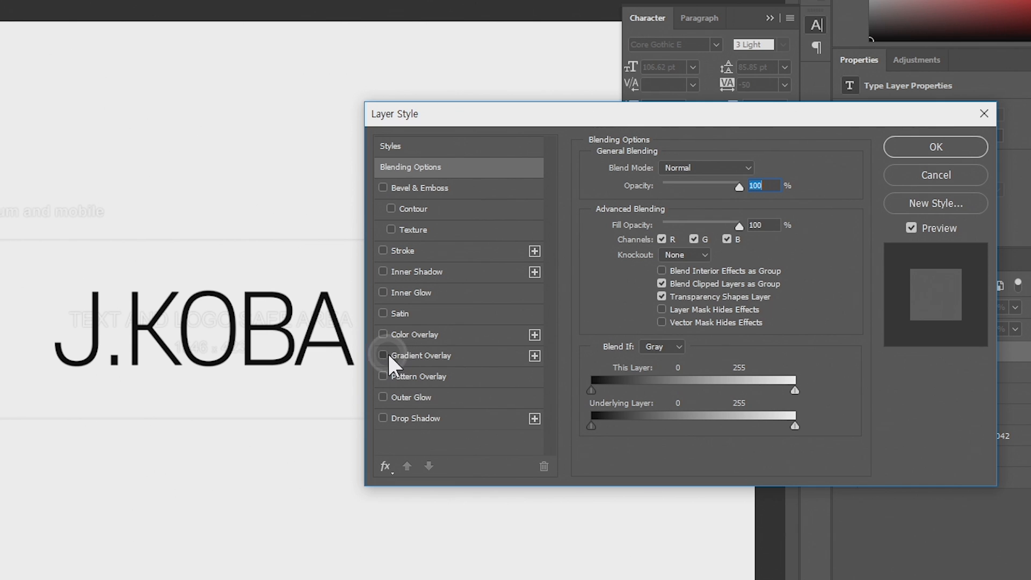
click(383, 355)
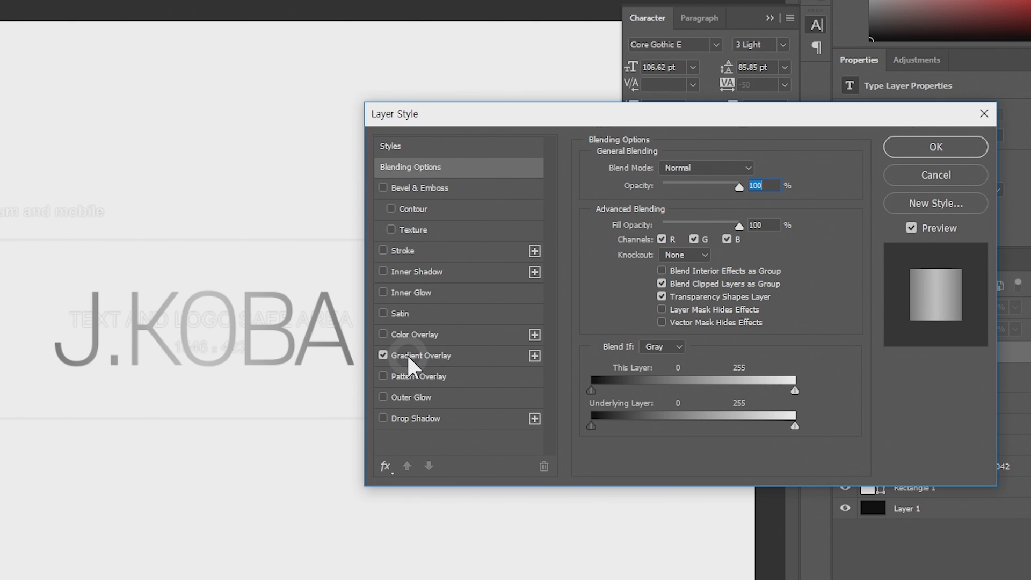
click(439, 356)
Change the dark grey starting colour stop of the overlay's gradient to bright blue.
click(714, 207)
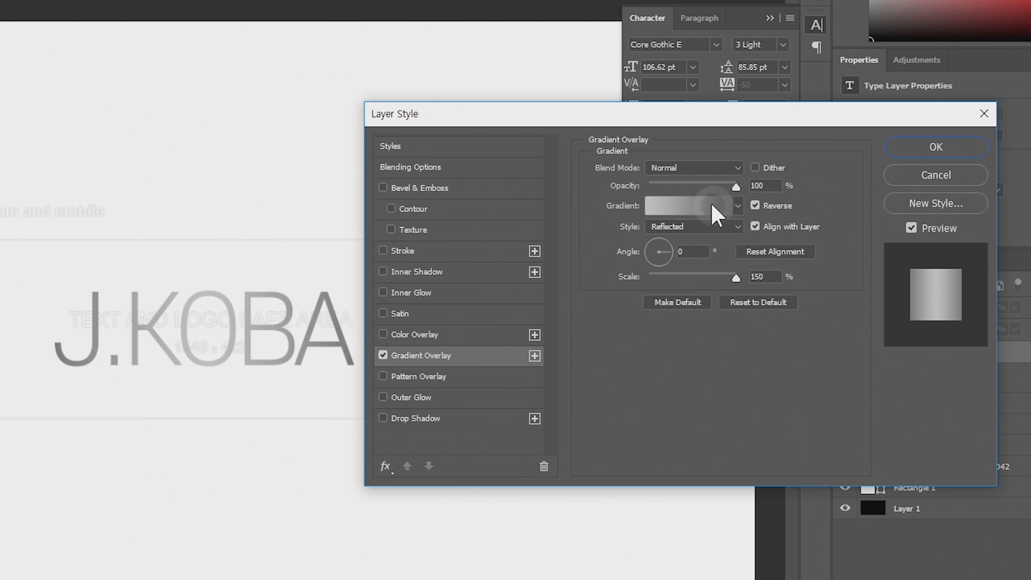
click(683, 205)
drag(686, 218, 642, 281)
click(465, 544)
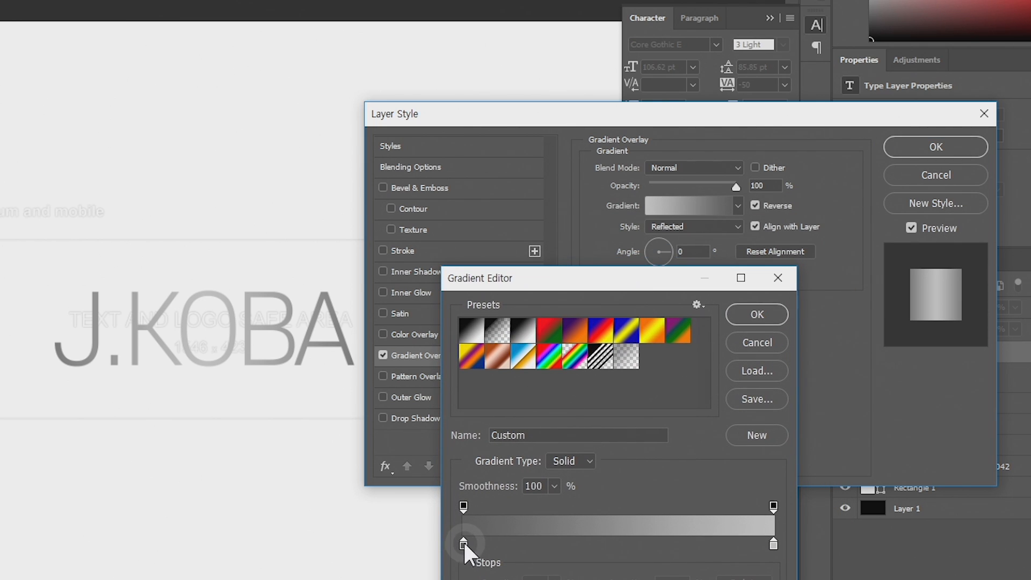
double_click(463, 545)
drag(549, 81, 604, 0)
click(600, 63)
drag(551, 53, 541, 41)
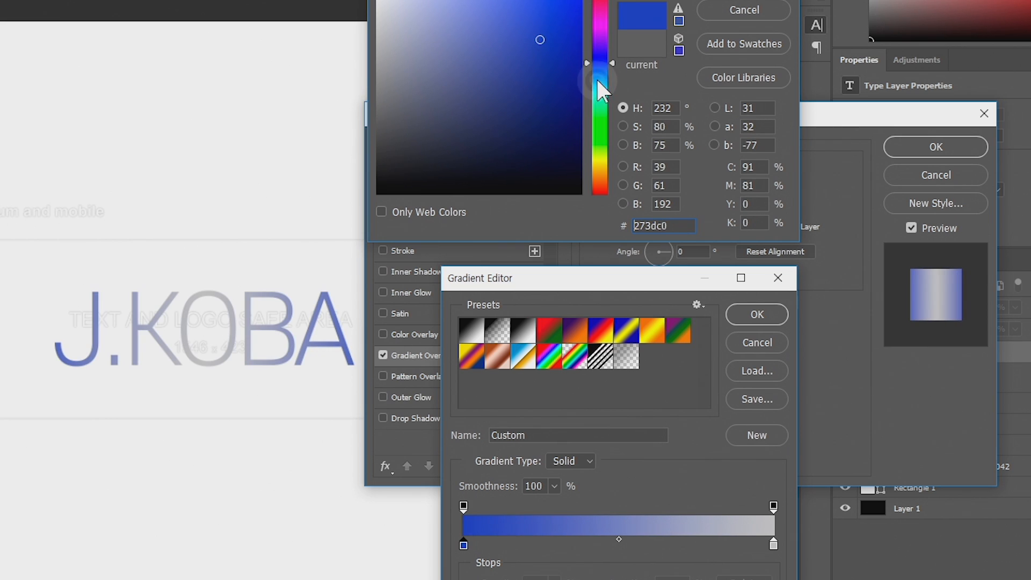
click(600, 72)
click(548, 9)
key(Return)
Change the gradient's light grey end colour stop to turquoise green and accept the edited gradient.
click(774, 546)
double_click(774, 544)
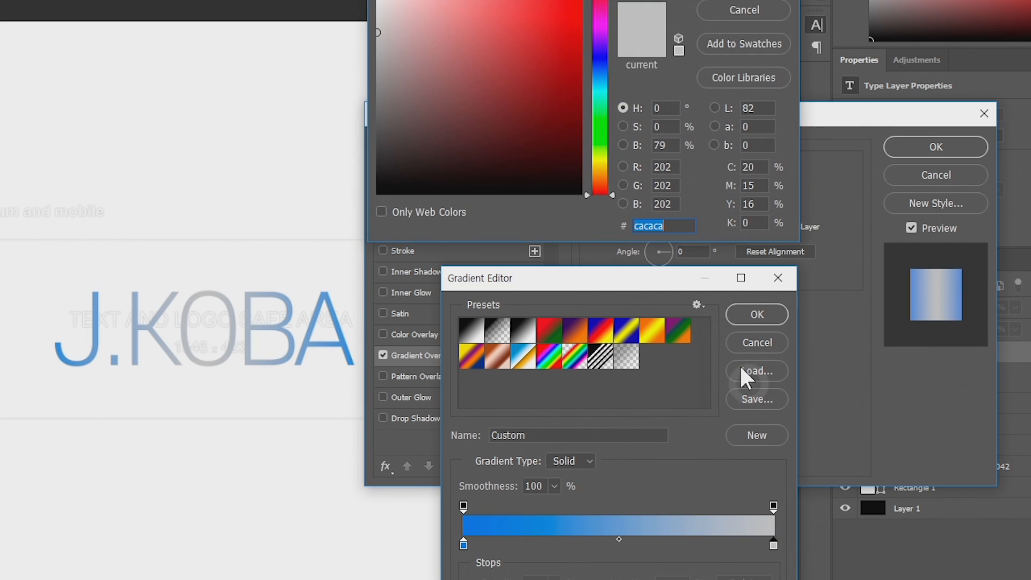
click(593, 110)
drag(501, 42, 505, 1)
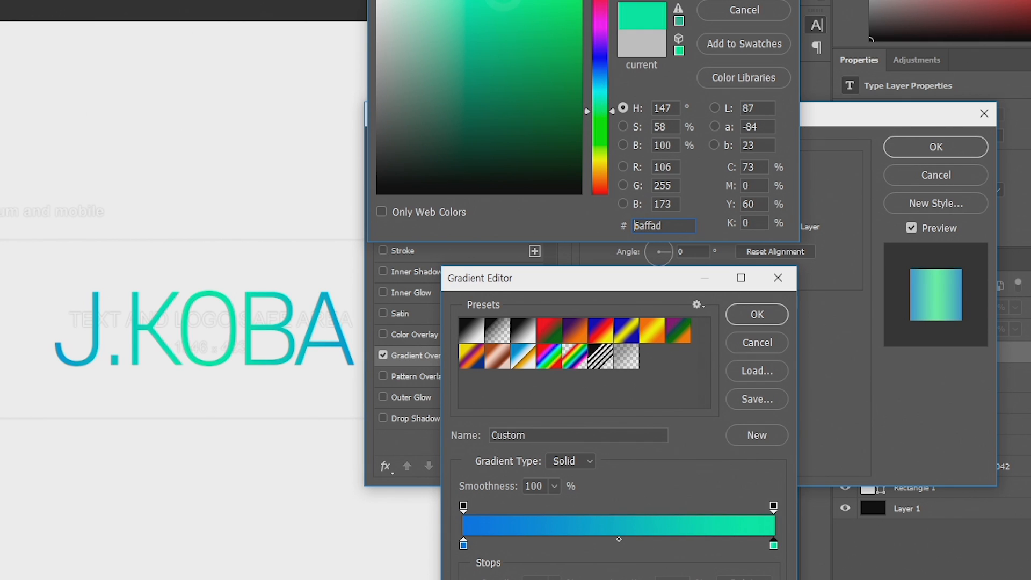
click(520, 2)
drag(599, 101, 600, 106)
click(513, 9)
click(518, 9)
click(745, 0)
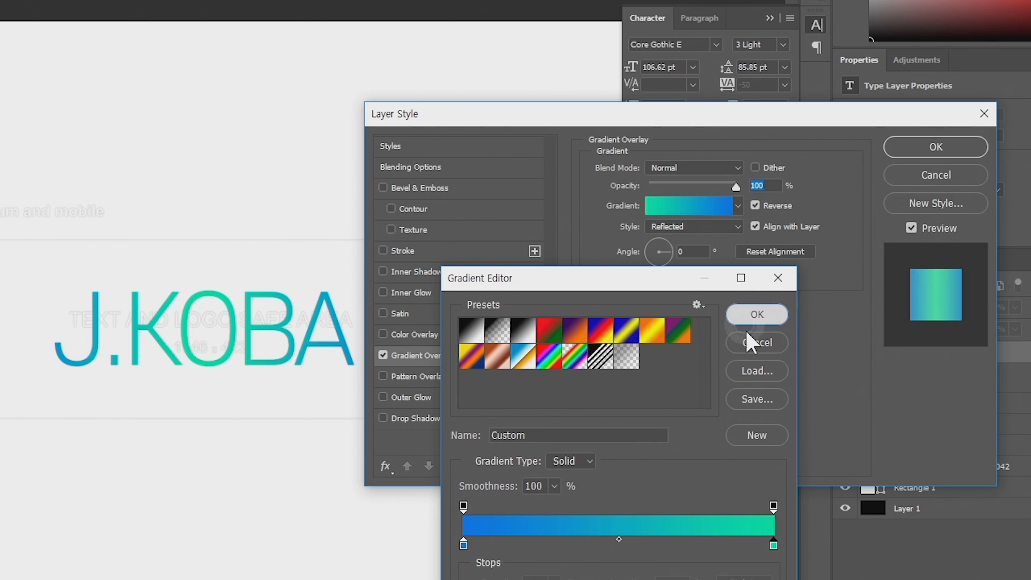
click(752, 317)
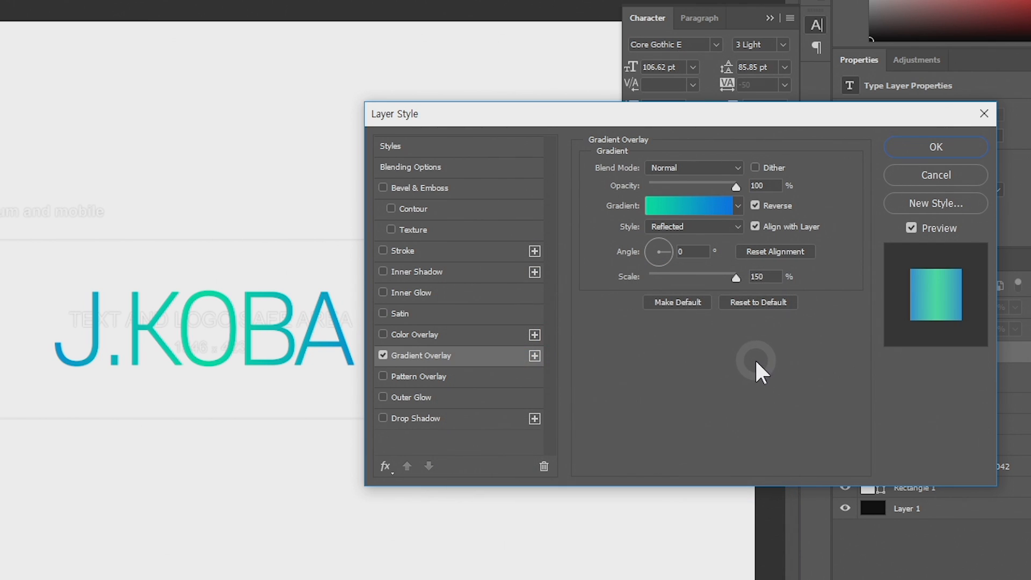
Set the gradient overlay's style to Linear and its angle to -90°, and apply the layer style.
click(676, 223)
click(668, 249)
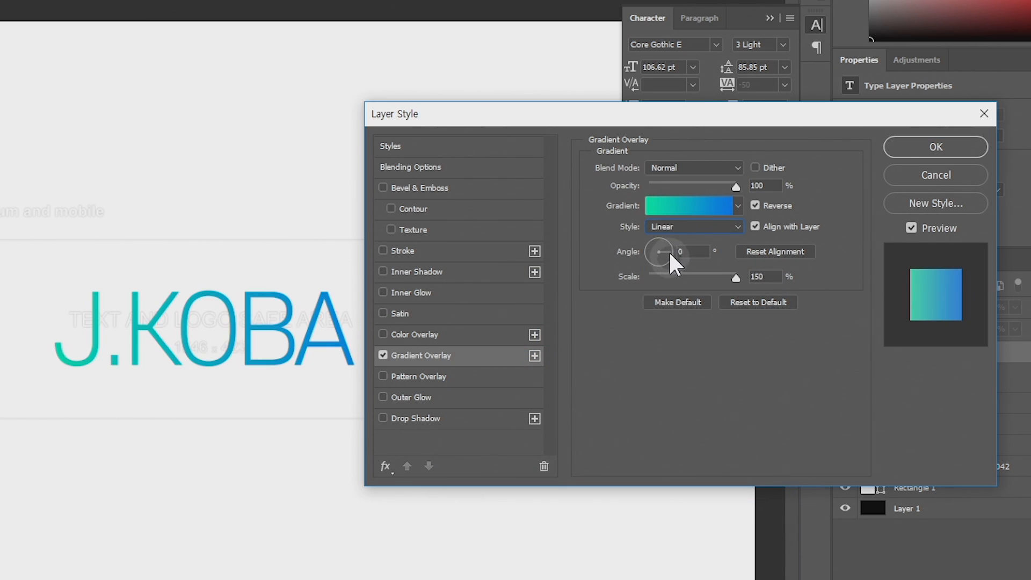
drag(662, 250, 683, 277)
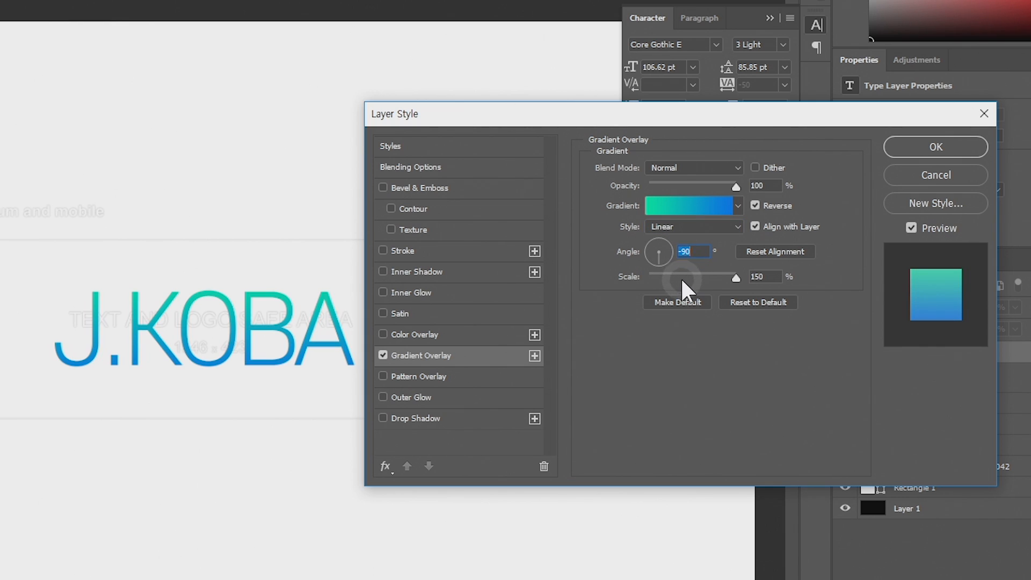
drag(684, 114, 738, 118)
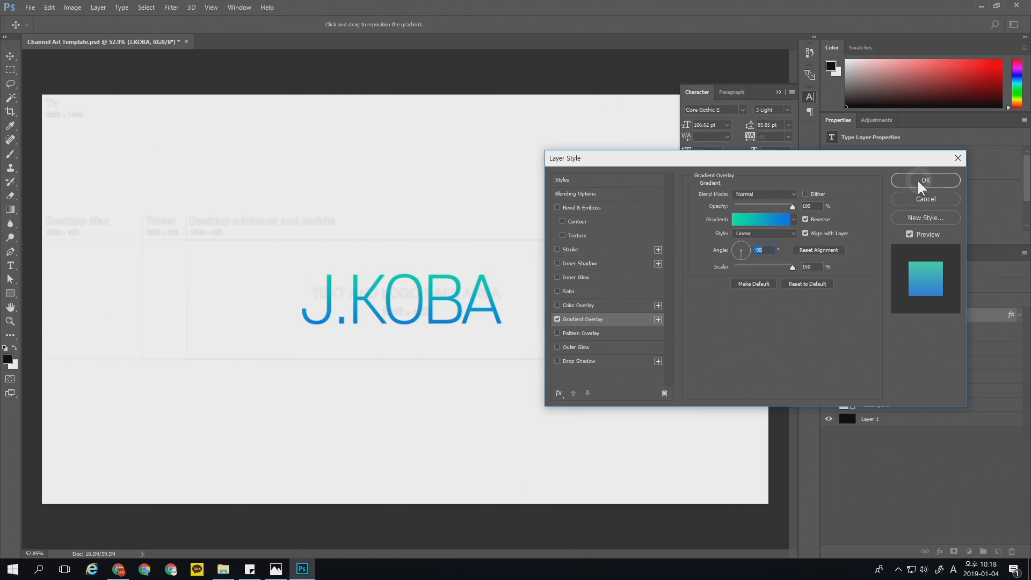
click(991, 151)
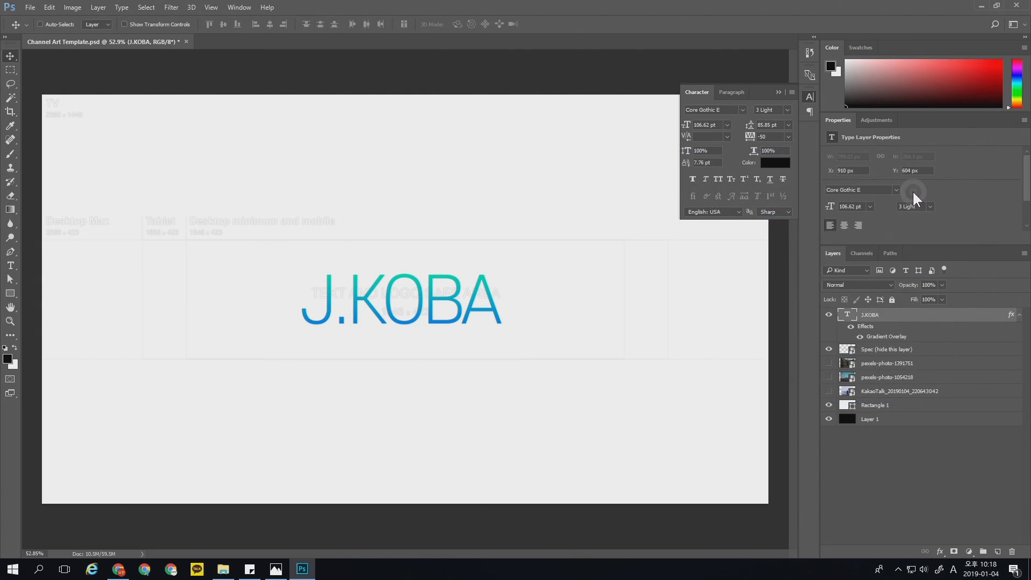
Duplicate the J.KOBA text layer and offset the copy slightly down and right, to X 918 px and Y 613 px.
right_click(916, 314)
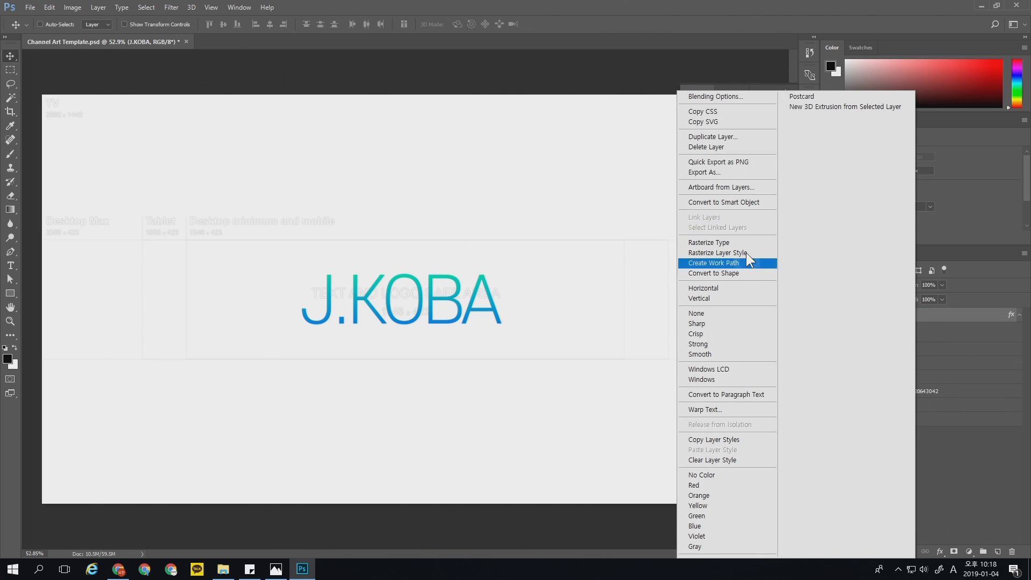
click(723, 137)
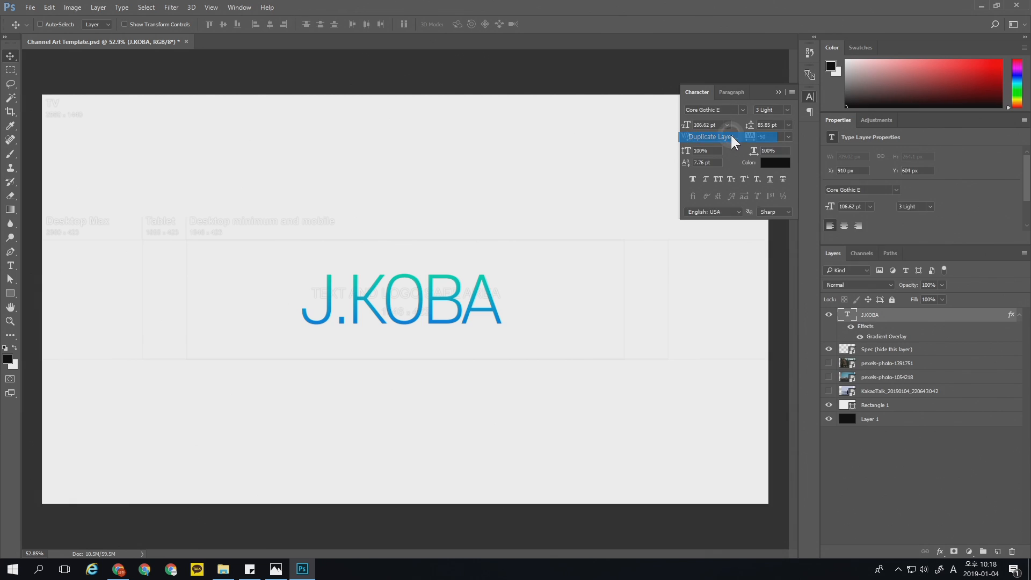
click(608, 174)
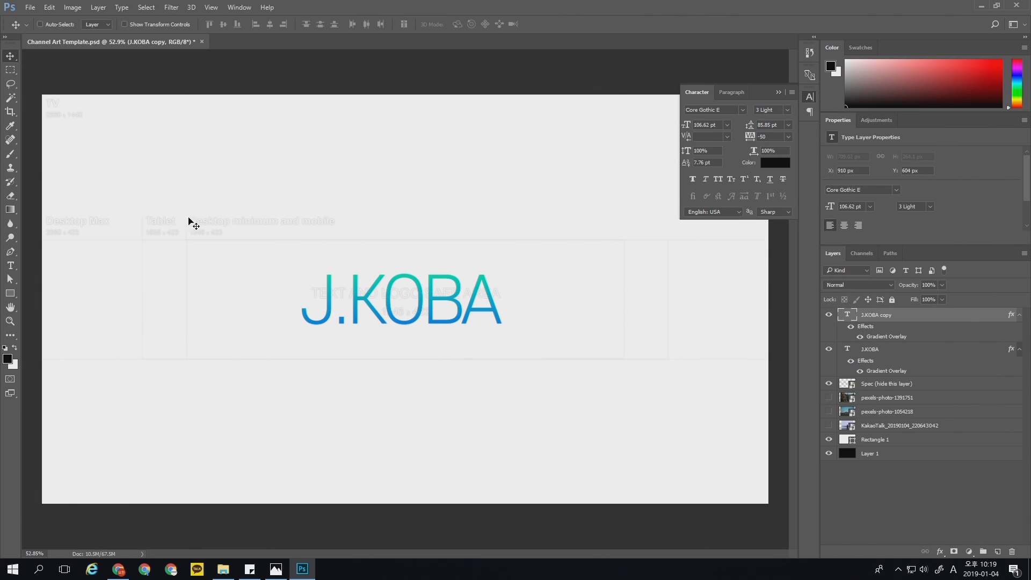
drag(502, 314, 503, 316)
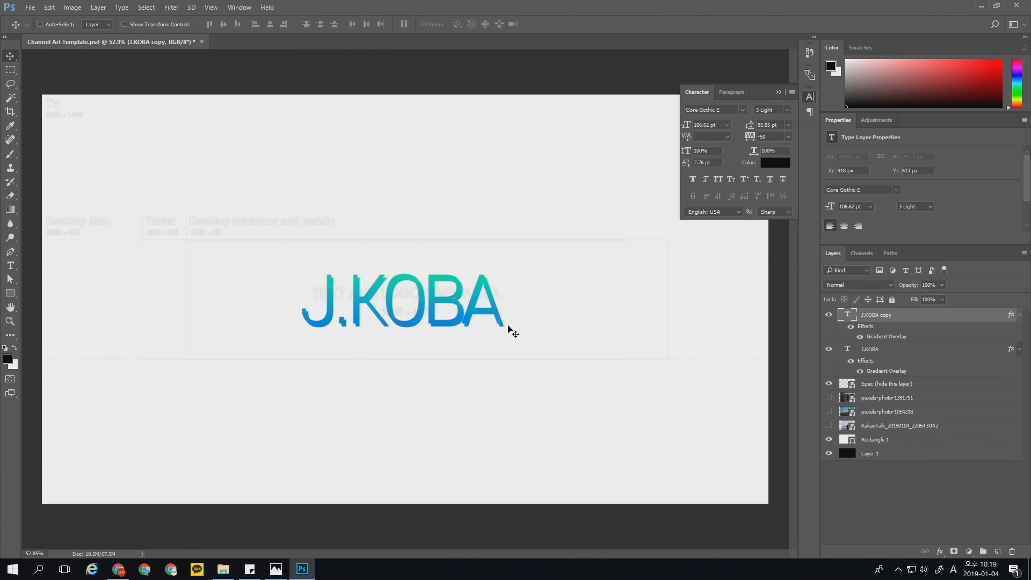
Turn off the J.KOBA copy layer's Gradient Overlay and add a 1 px Stroke with Normal blend mode.
double_click(913, 318)
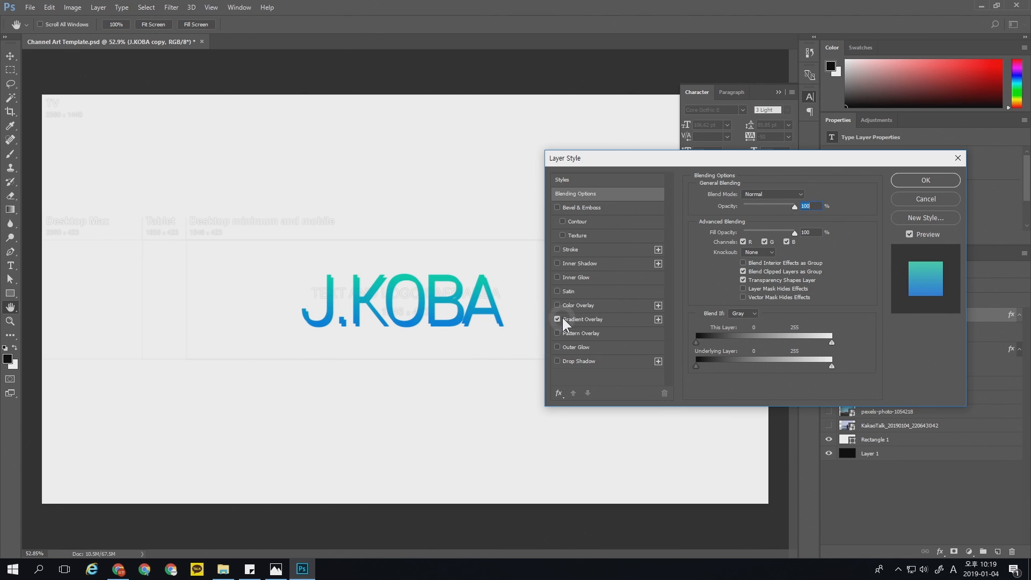
click(558, 319)
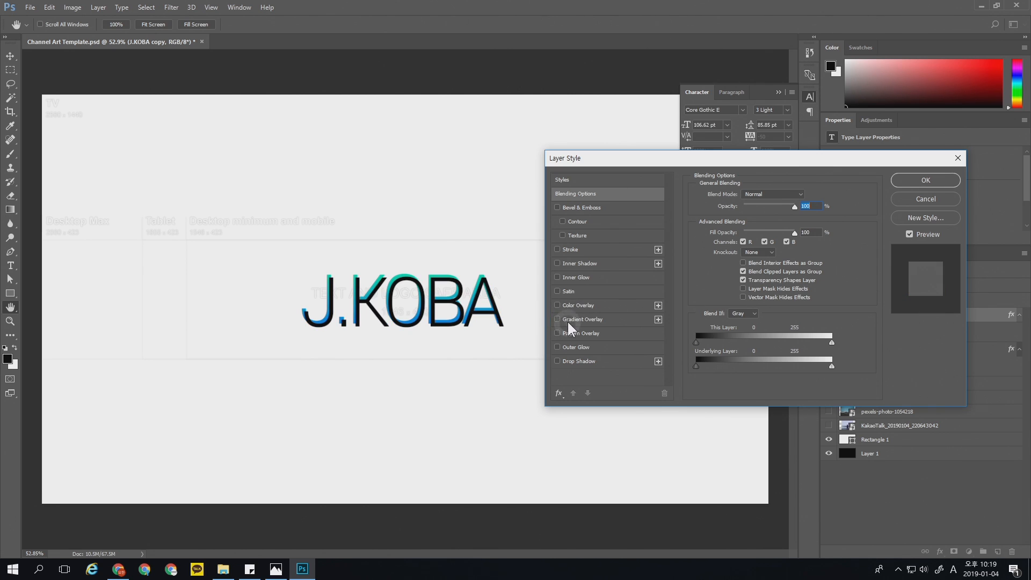
click(557, 249)
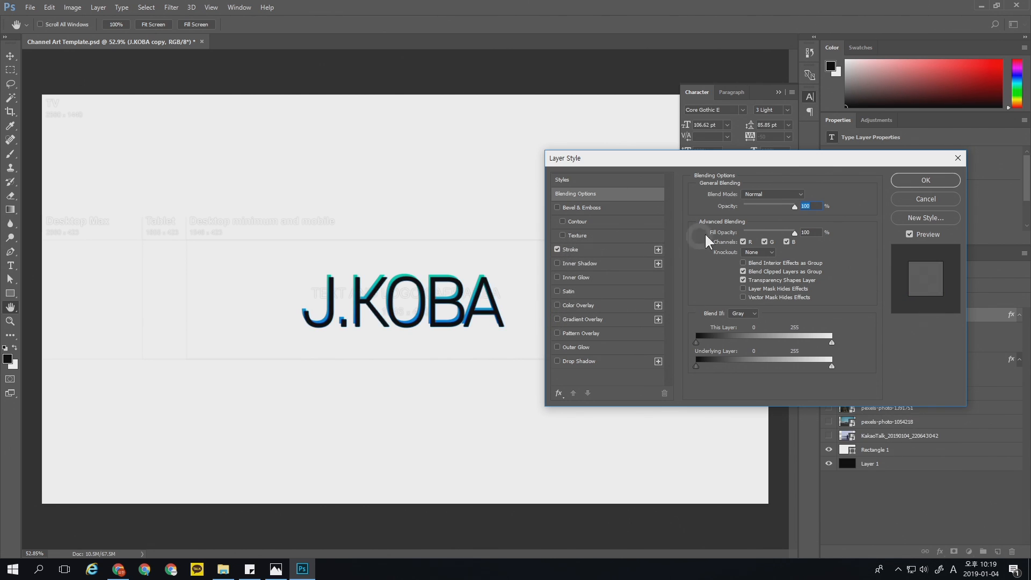
click(591, 249)
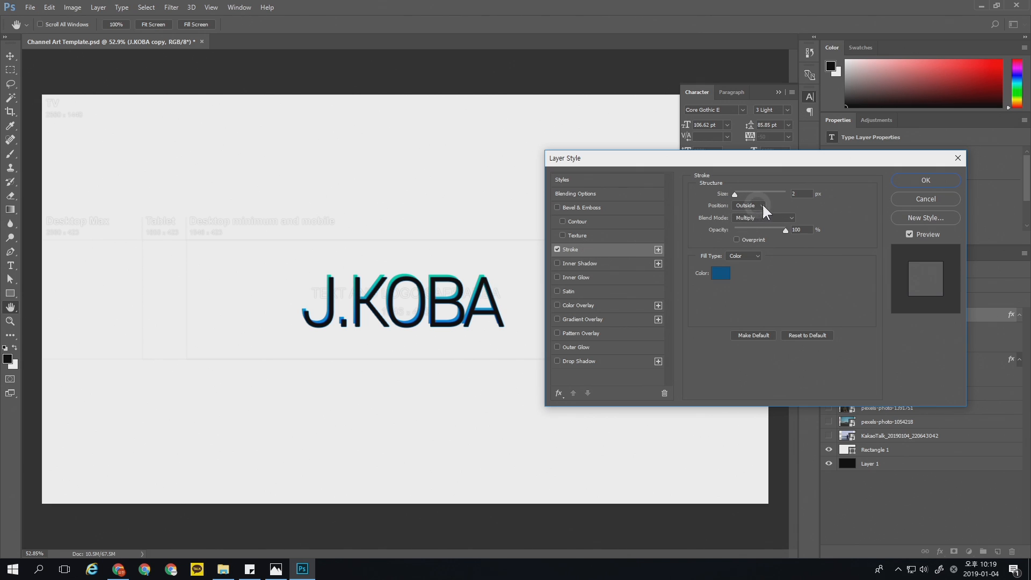
click(833, 178)
text(1)
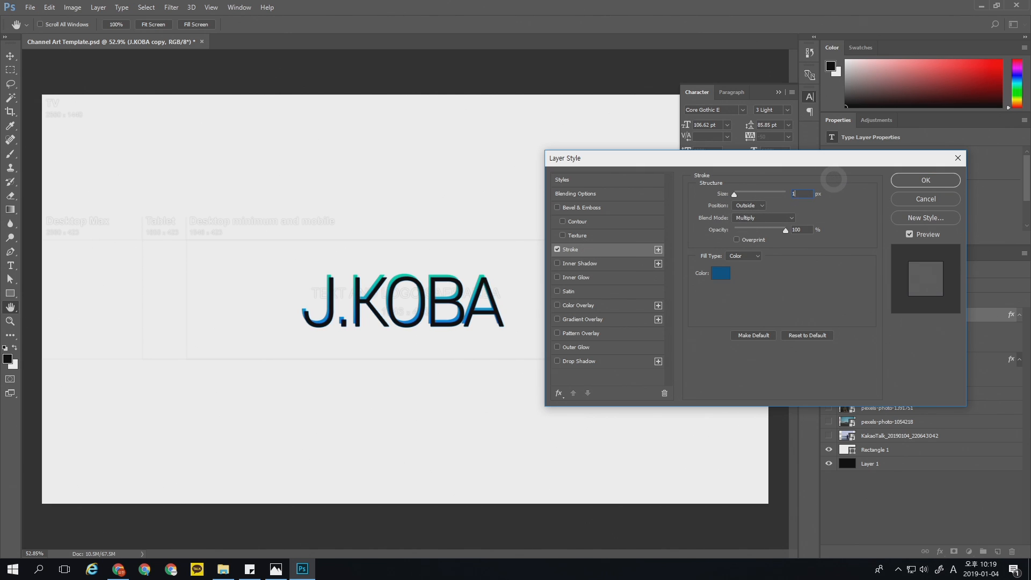
click(751, 217)
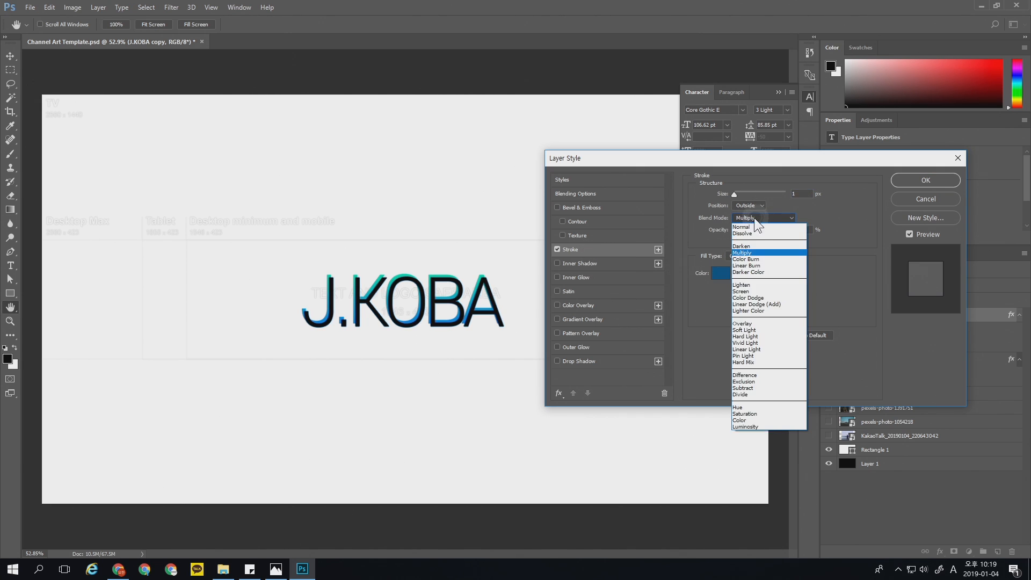
click(757, 226)
Set the stroke colour to a deep blue sampled from the lettering and apply the layer style.
click(727, 275)
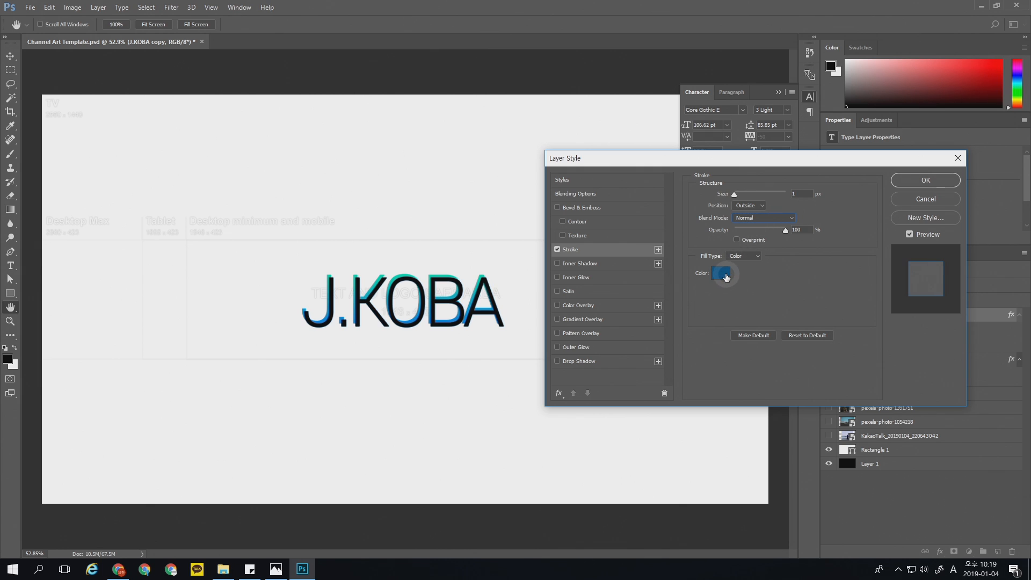
click(459, 317)
drag(638, 103, 645, 133)
click(752, 67)
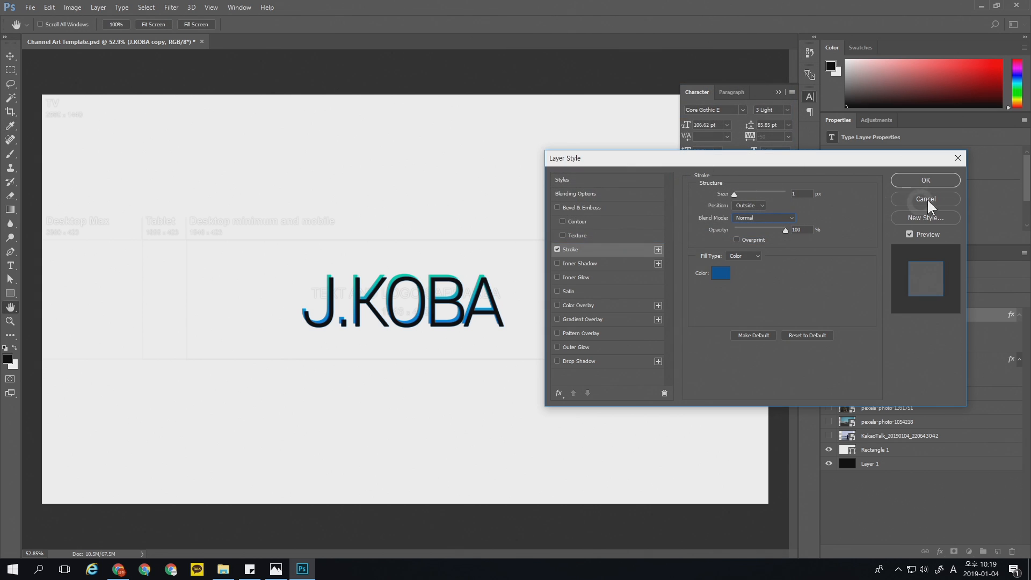
key(Return)
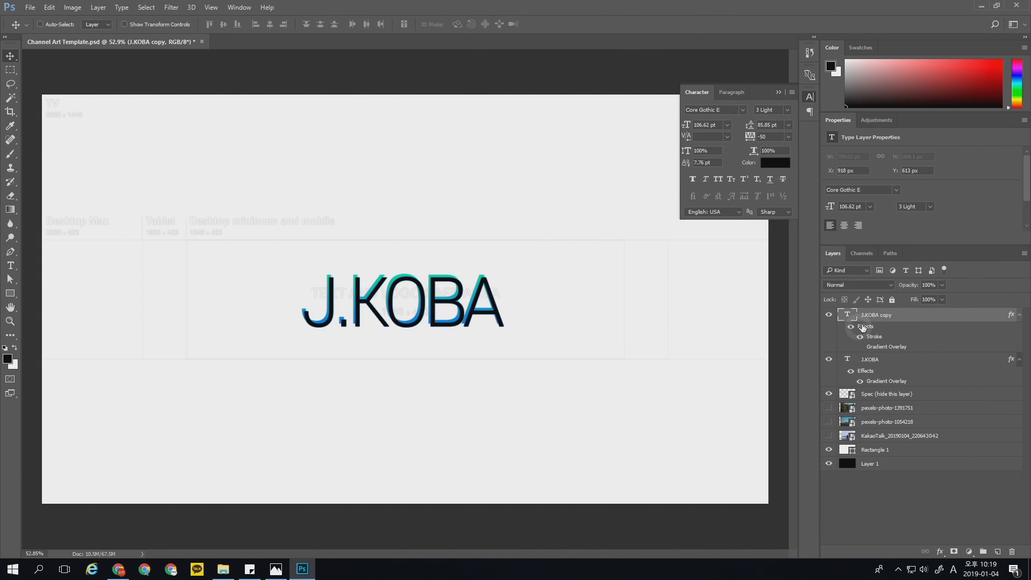
Reduce the J.KOBA copy layer's Fill to 0%, leaving only its outline.
click(942, 300)
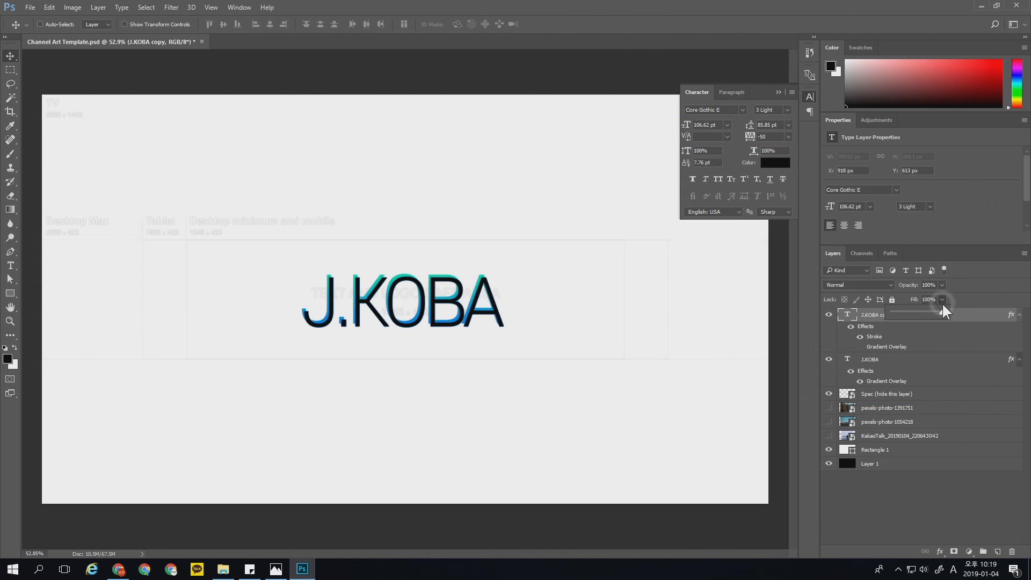
drag(941, 311, 838, 347)
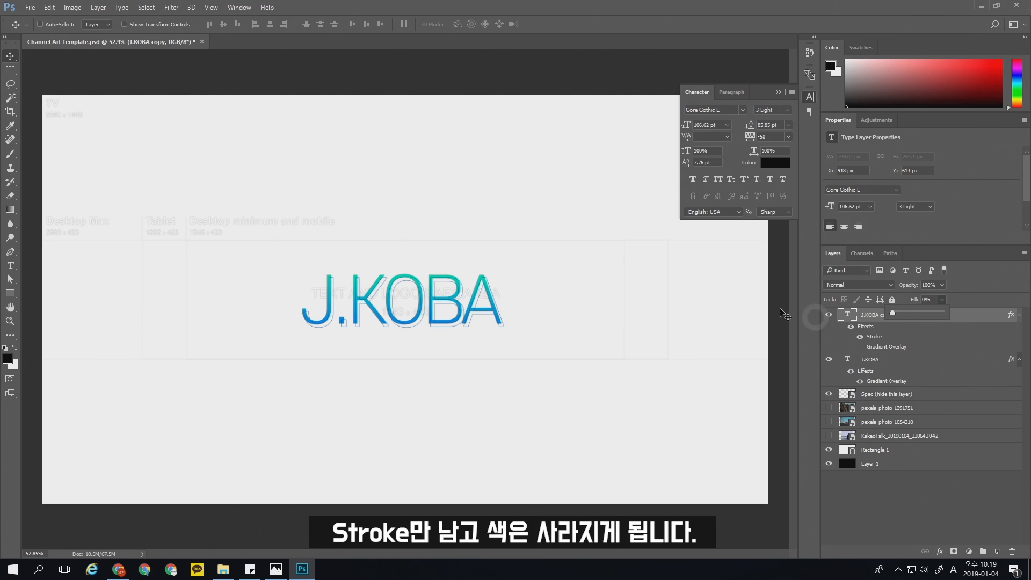
click(473, 314)
Move the J.KOBA copy layer below the original J.KOBA layer in the layer stack.
key(z)
drag(448, 314, 450, 339)
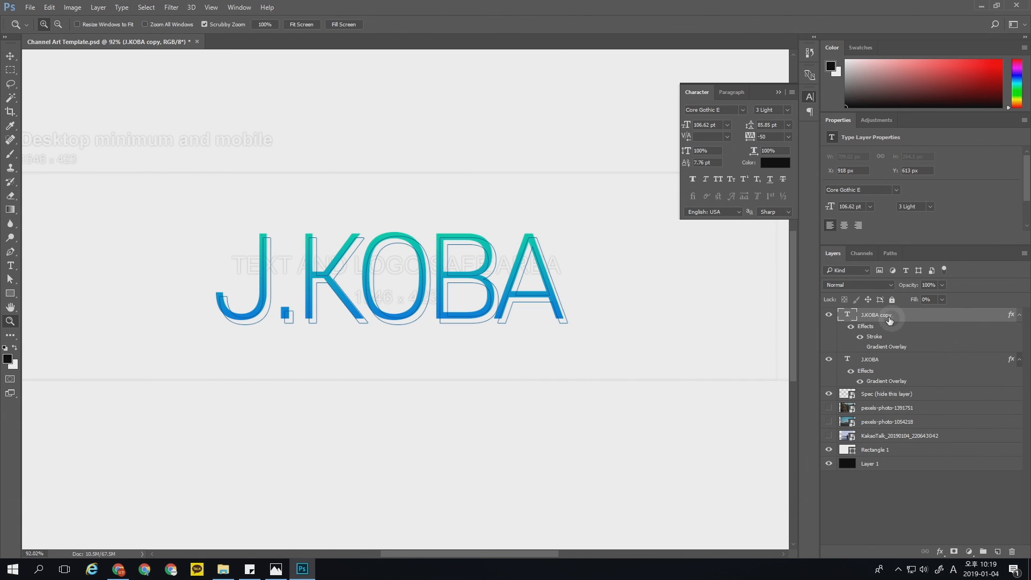
drag(890, 317, 889, 388)
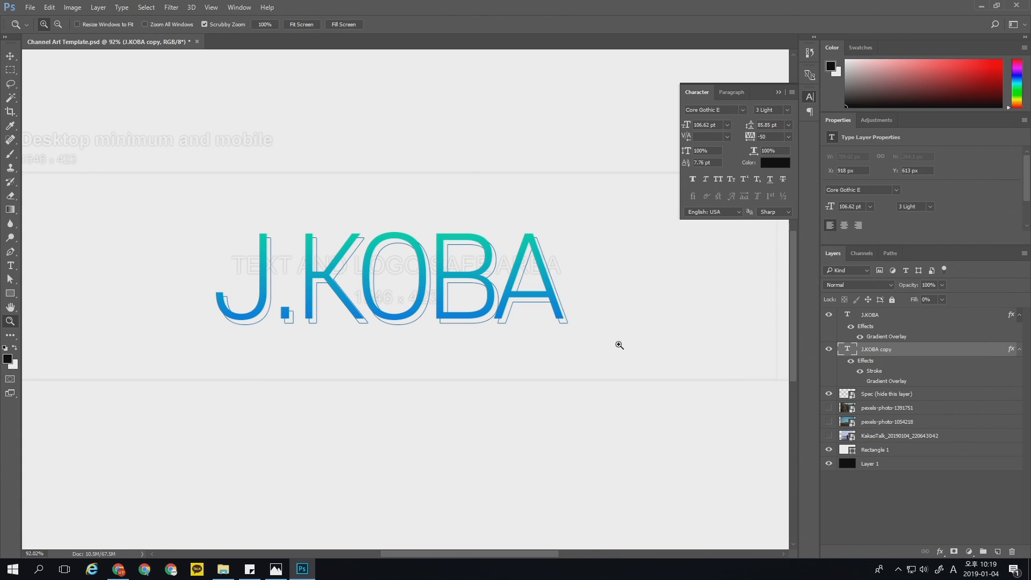
Put the J.KOBA copy layer into a group and add a layer mask to that group.
key(g)
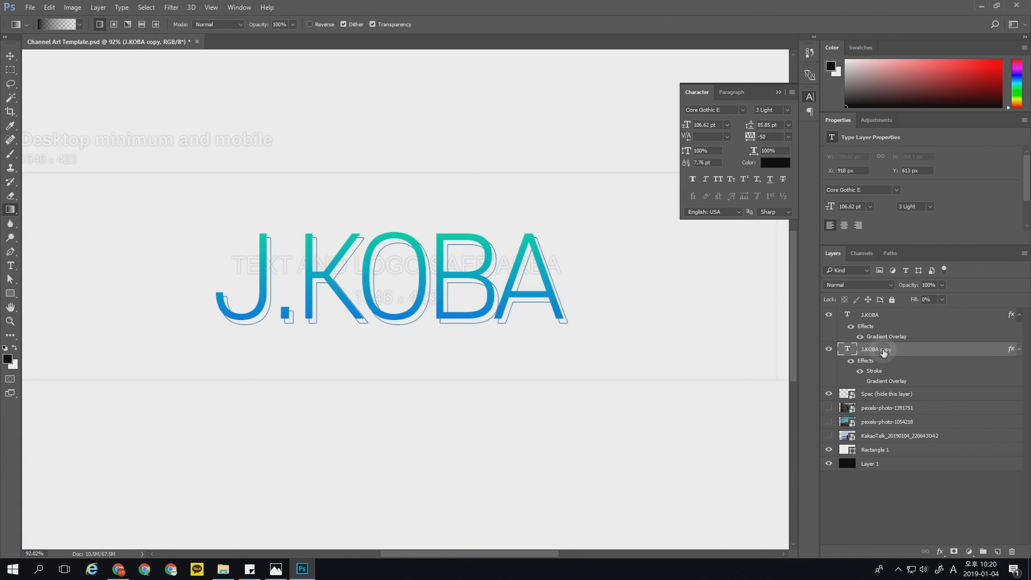
key(ctrl+g)
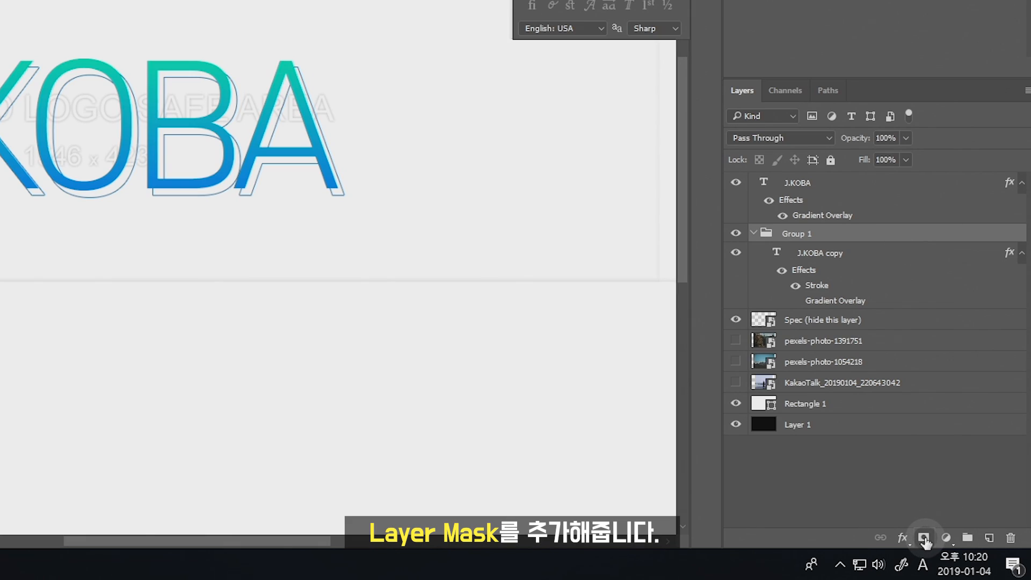
click(924, 539)
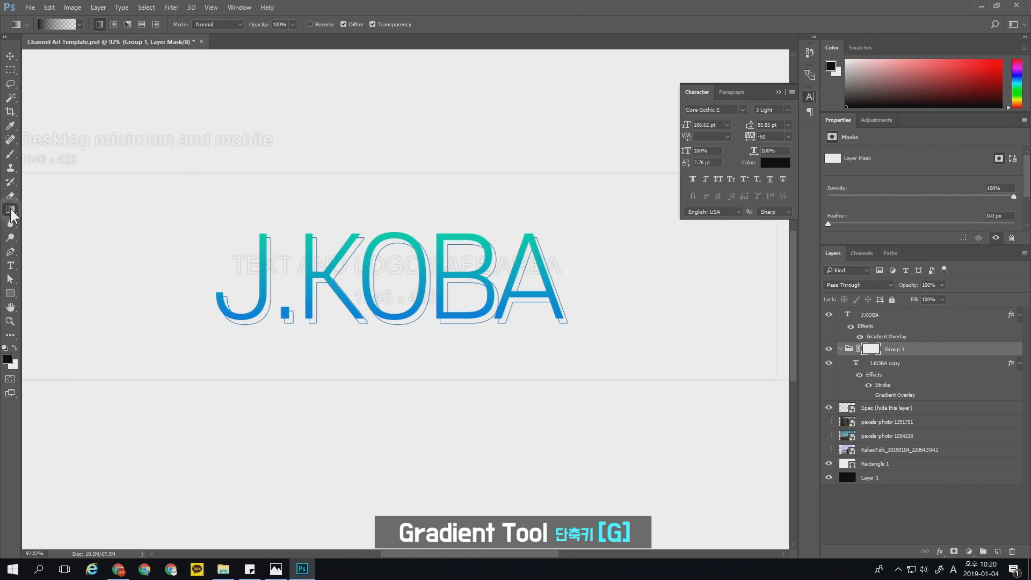
Fade the outline on the group's mask with Foreground to Transparent gradients running diagonally from upper left to lower right across the title.
click(54, 25)
drag(600, 260, 67, 54)
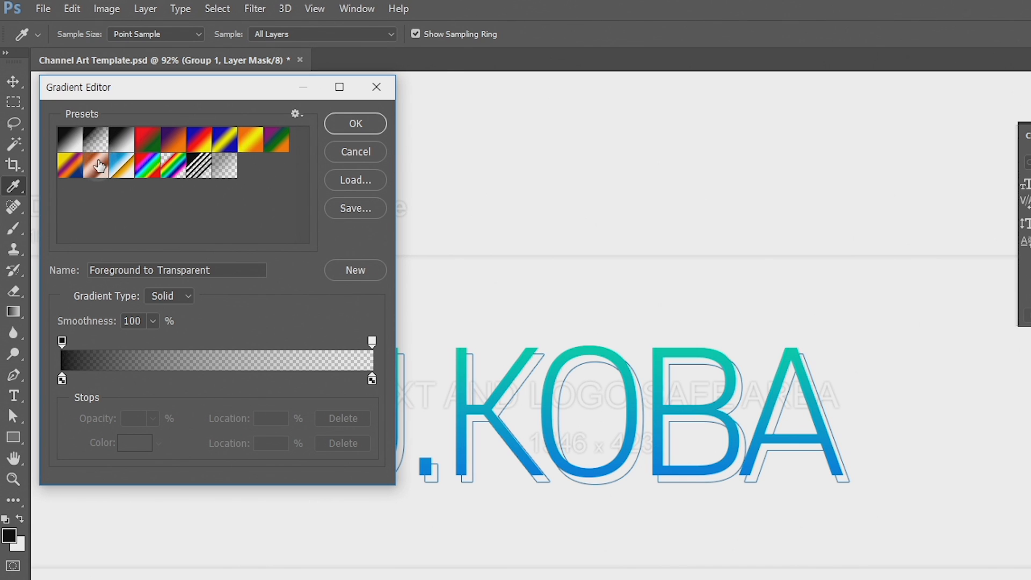
click(337, 122)
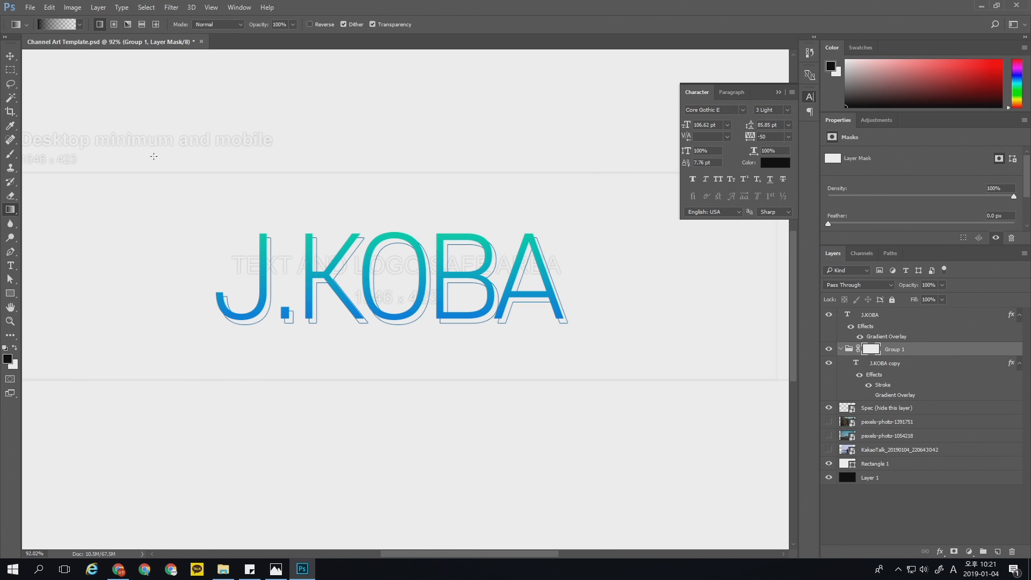
drag(299, 255, 621, 444)
drag(315, 212, 612, 427)
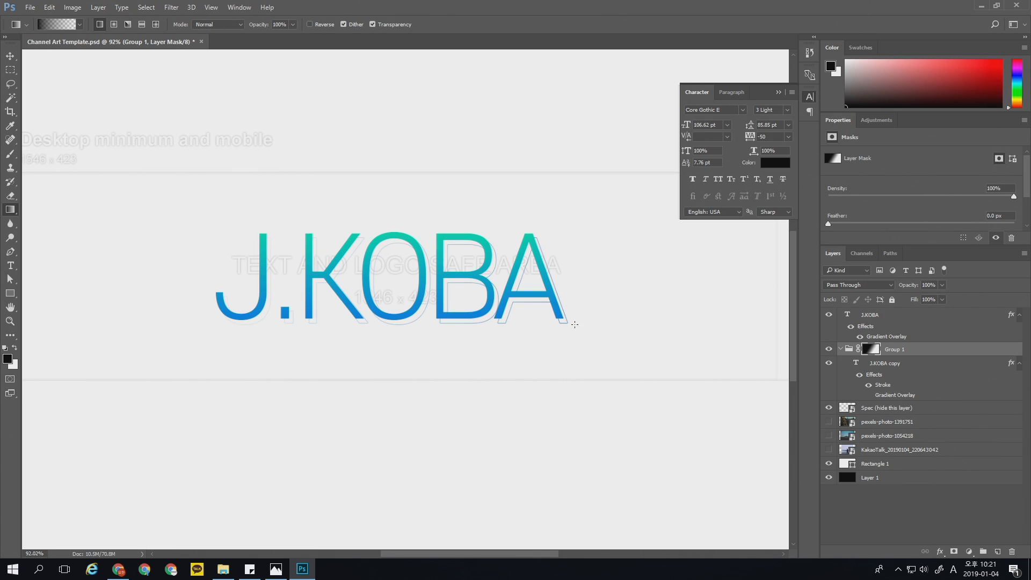
Collapse the J.KOBA effects and the outline group, and show the KakaoTalk_20190104_220643042 photo layer.
double_click(10, 307)
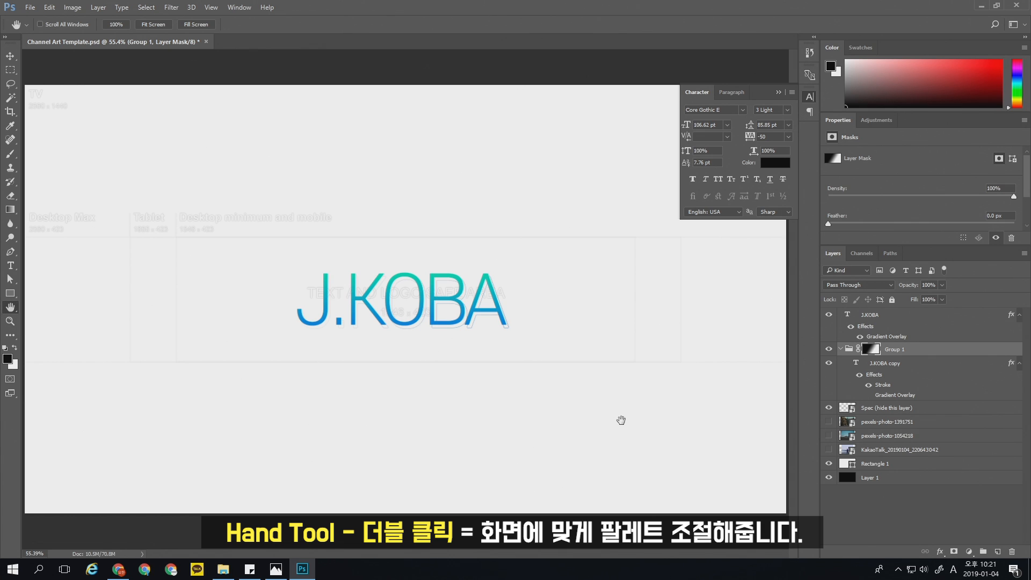
click(941, 513)
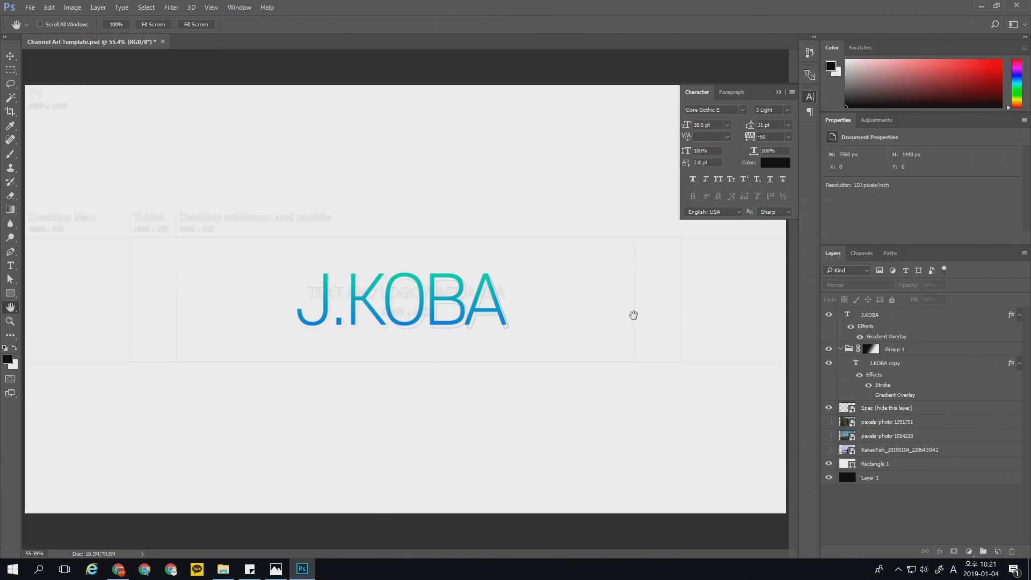
click(881, 317)
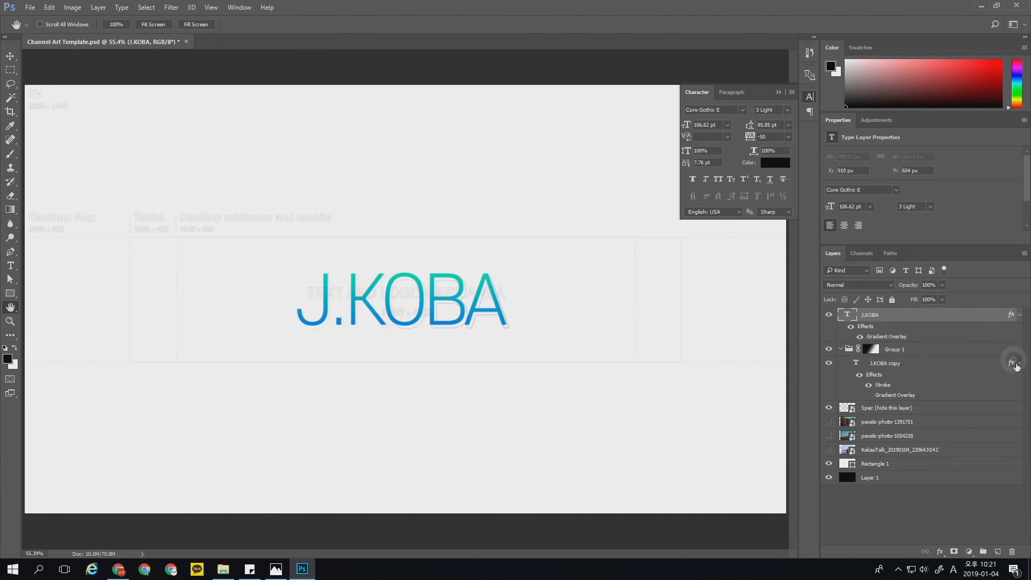
click(829, 385)
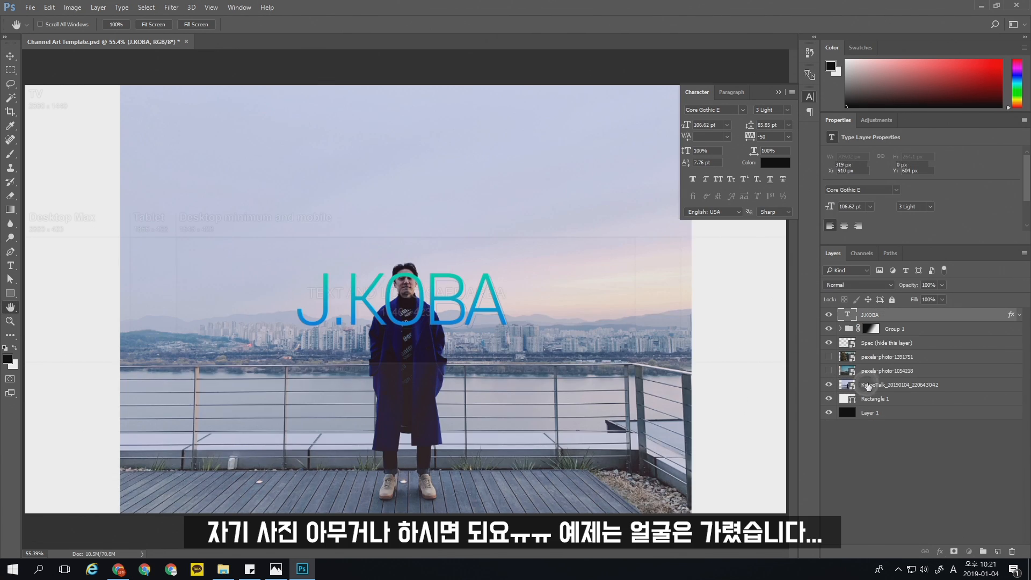
Bring the KakaoTalk photo layer to the top of the stack and shift the photo up to X 324 px, Y -156 px.
click(874, 385)
drag(878, 386, 881, 312)
key(v)
drag(418, 336, 452, 304)
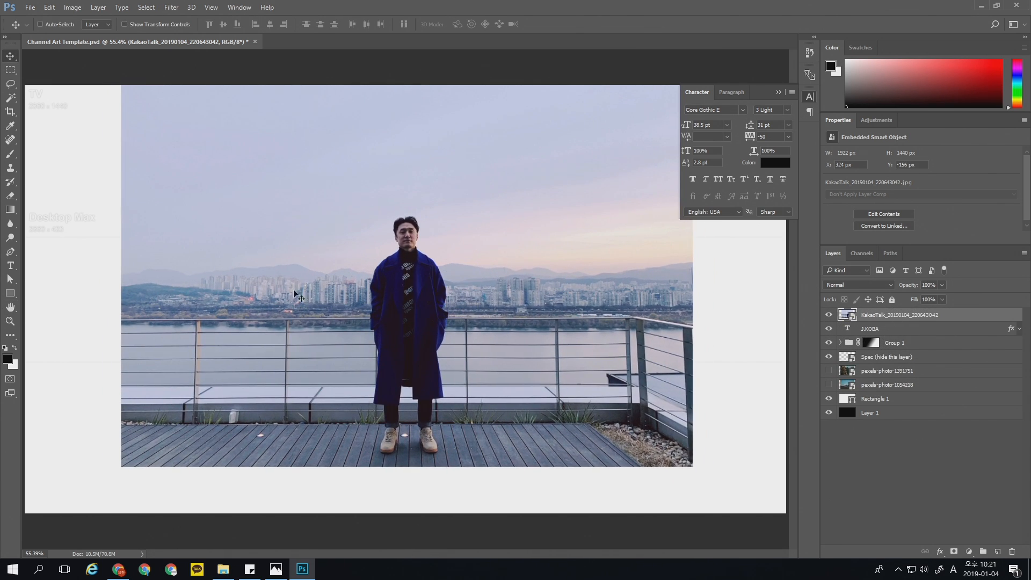
Trace a selection around the whole man with the Magnetic Lasso and mask the KakaoTalk photo layer to it.
key(z)
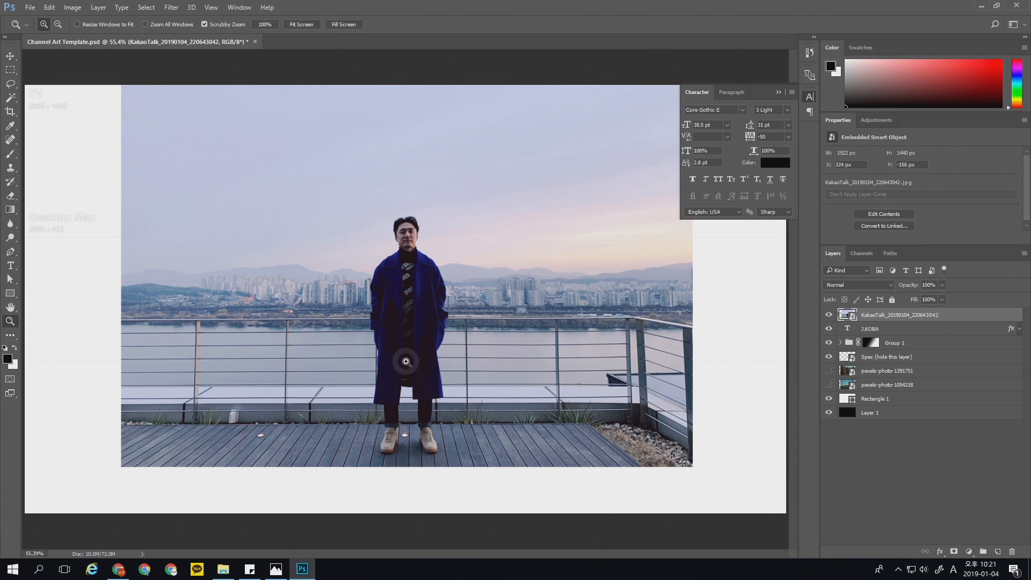
drag(406, 360, 425, 374)
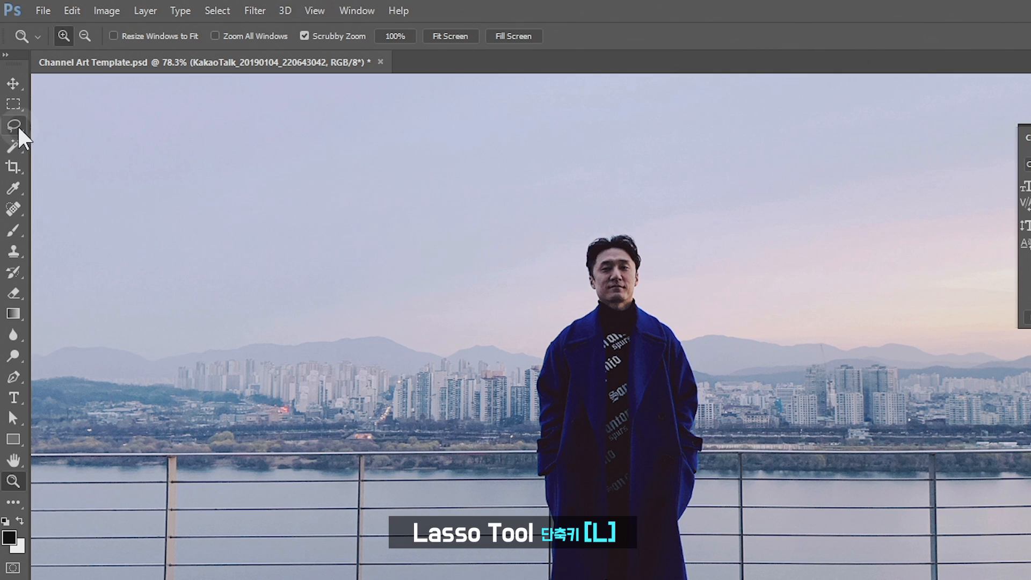
click(16, 126)
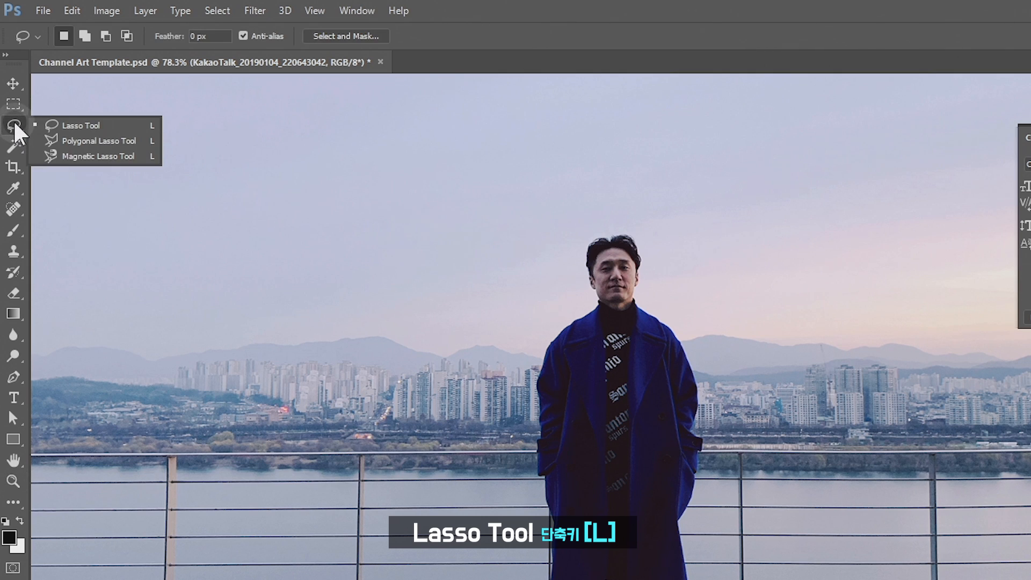
click(91, 156)
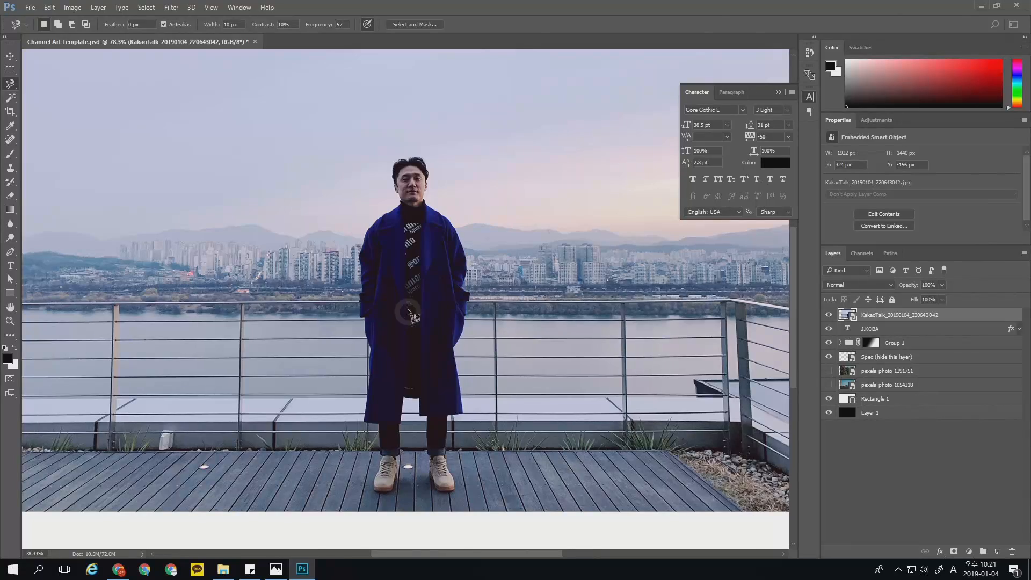
key(z)
drag(401, 298, 414, 287)
key(l)
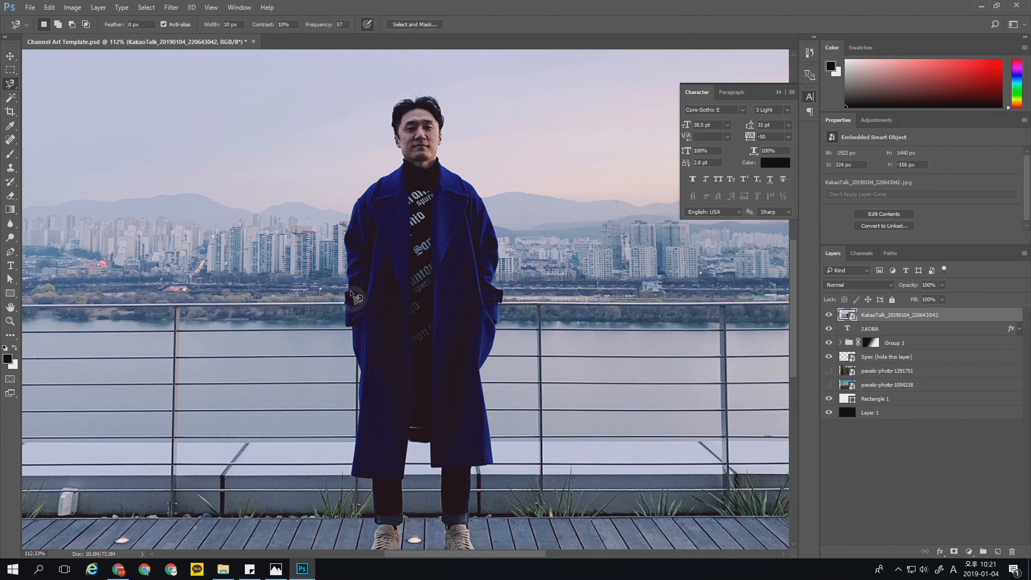
drag(402, 405, 407, 365)
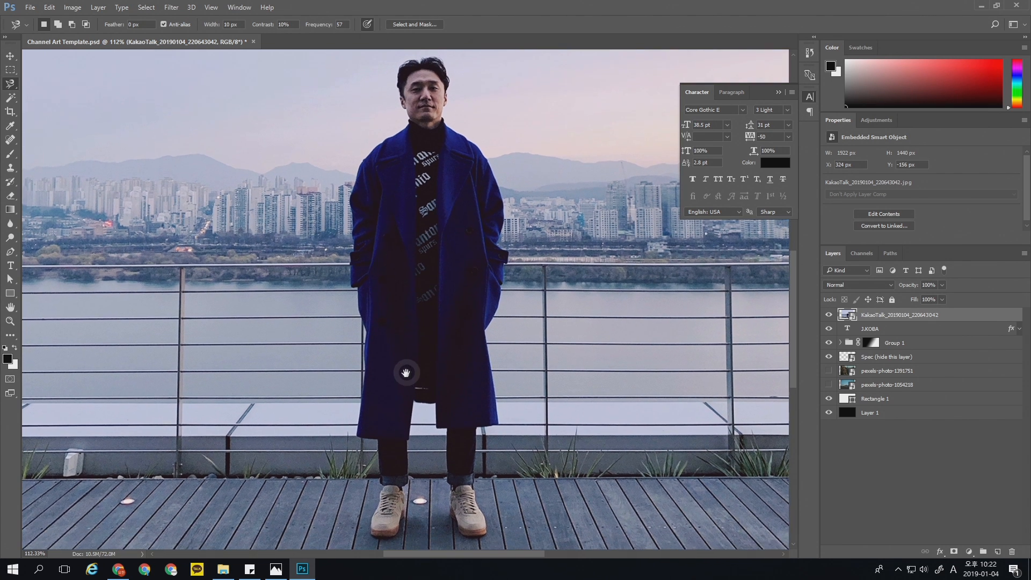
click(370, 534)
mouse_move(380, 479)
mouse_down()
mouse_move(376, 441)
mouse_move(356, 430)
mouse_move(360, 329)
mouse_move(347, 271)
mouse_move(355, 169)
mouse_move(377, 152)
mouse_up()
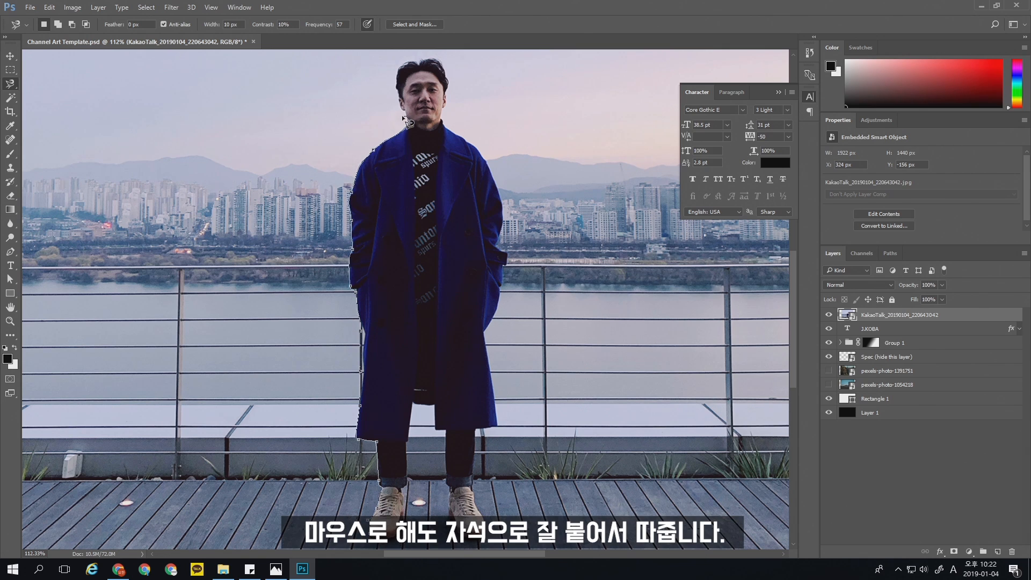
drag(405, 58, 444, 62)
mouse_move(454, 131)
mouse_down()
mouse_move(494, 166)
mouse_move(509, 202)
mouse_move(508, 290)
mouse_up()
mouse_move(490, 344)
mouse_down()
mouse_move(500, 420)
mouse_move(481, 451)
mouse_move(483, 541)
mouse_move(458, 539)
mouse_move(437, 407)
mouse_move(417, 406)
mouse_move(402, 532)
mouse_move(377, 544)
mouse_up()
click(377, 542)
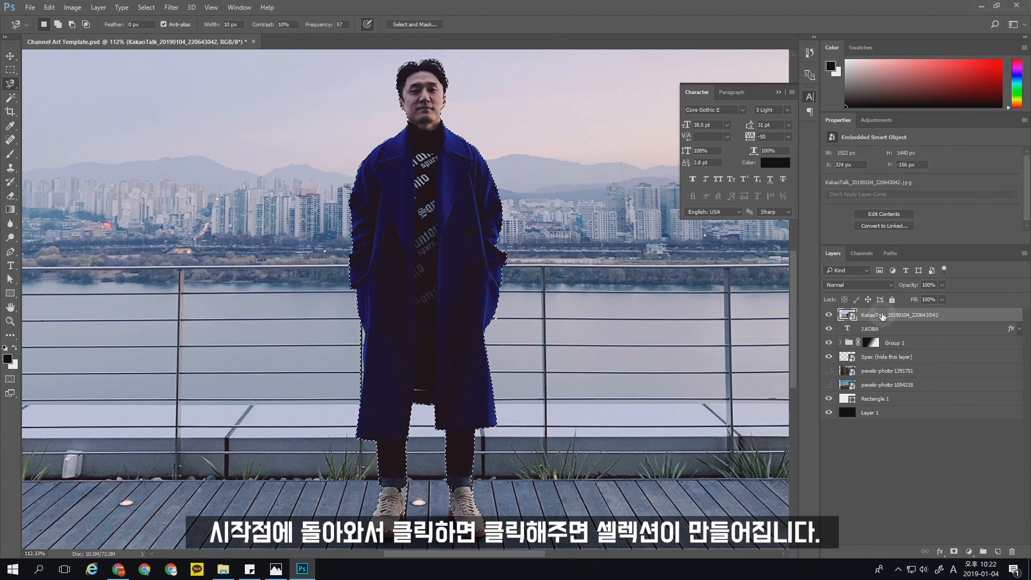
click(954, 552)
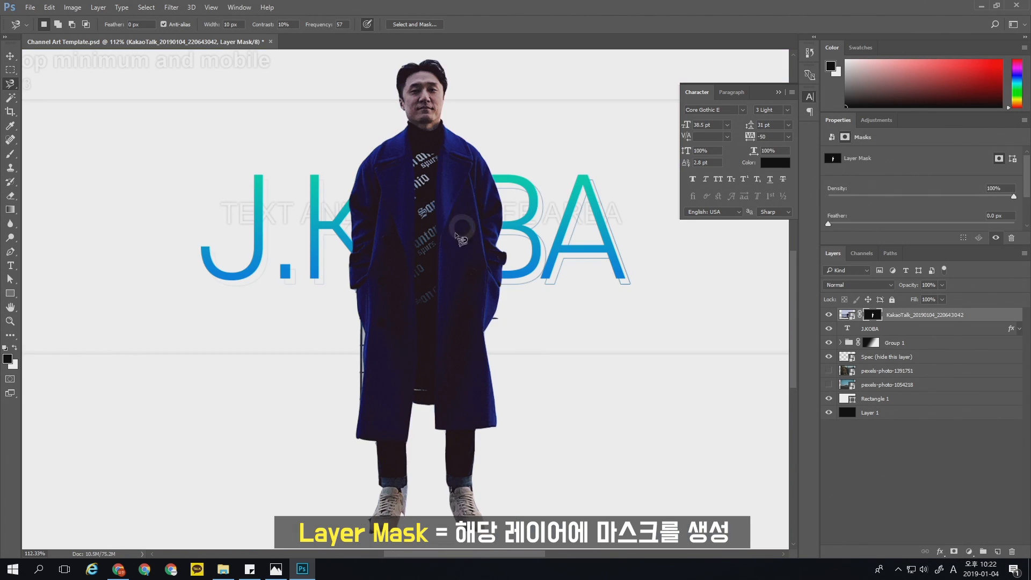
Paint black on the photo's mask with a 30 px hard round brush to erase the railing remnants beside the coat.
key(z)
drag(461, 250, 285, 294)
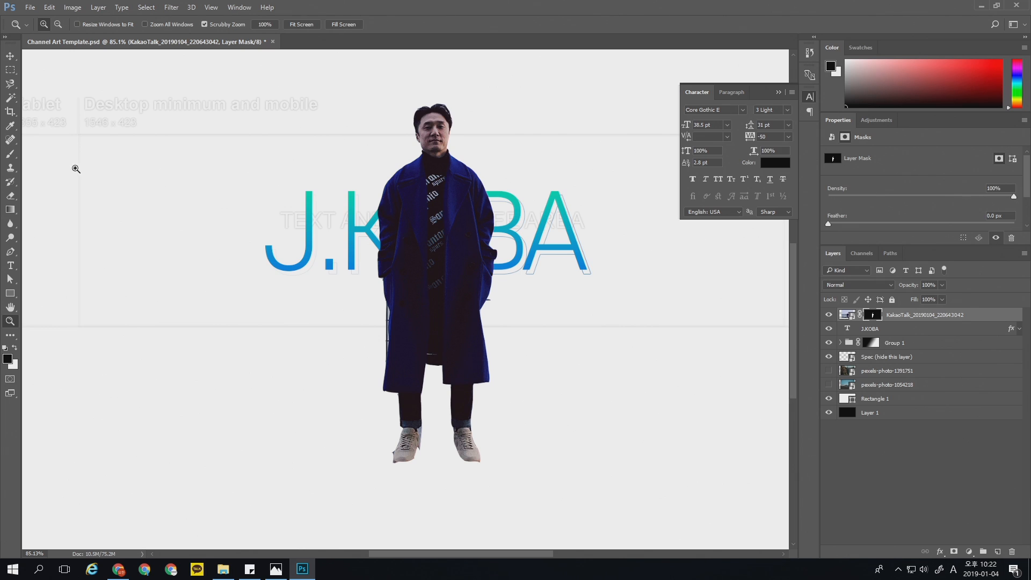
click(13, 154)
click(28, 155)
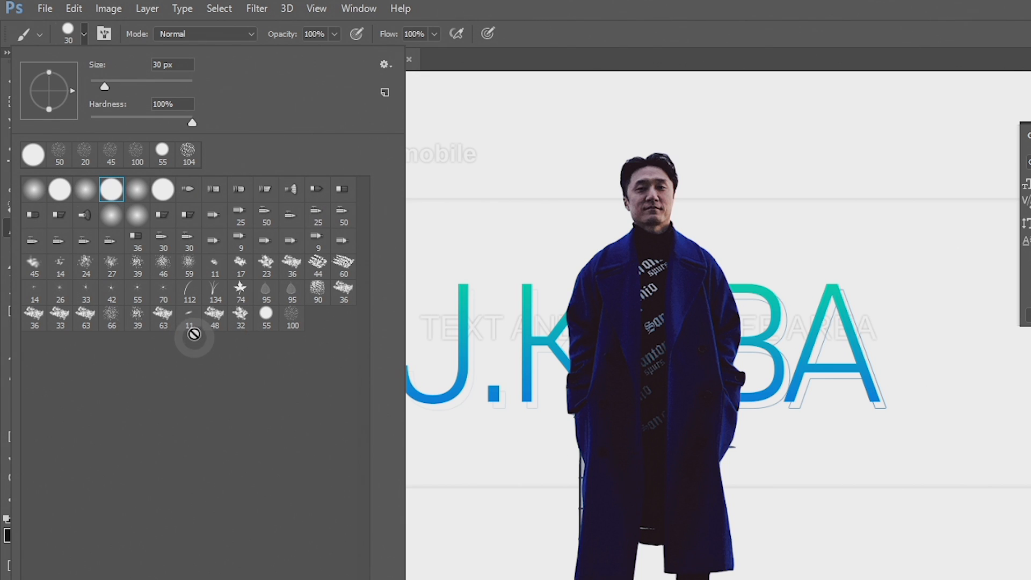
click(108, 192)
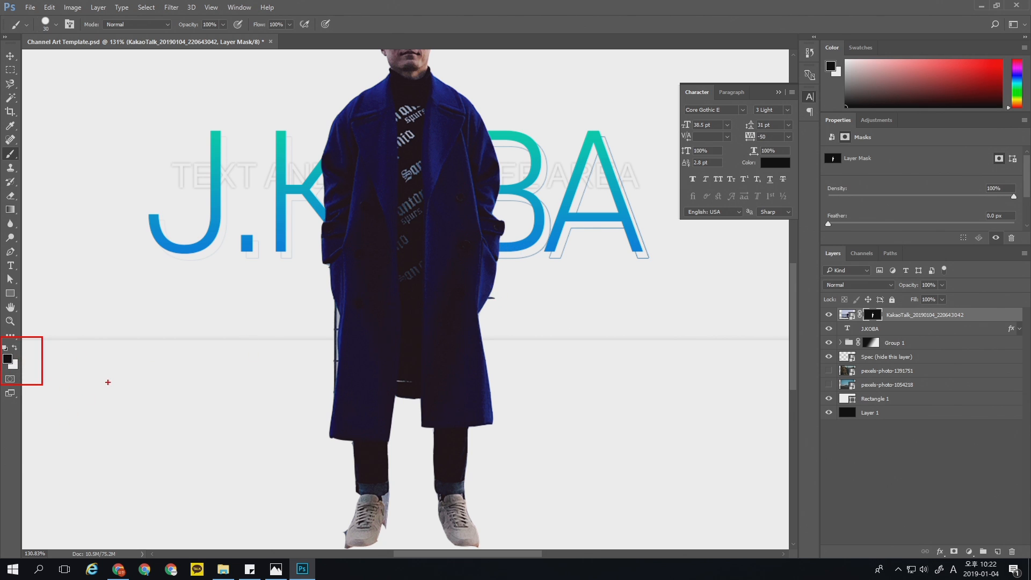
key(z)
drag(495, 299, 525, 306)
key(b)
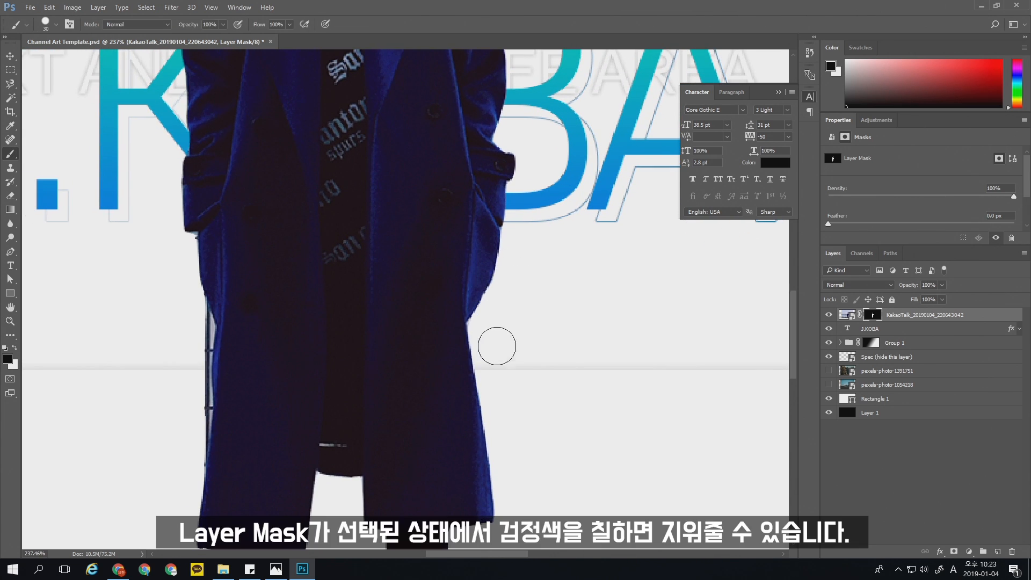
drag(294, 415, 362, 224)
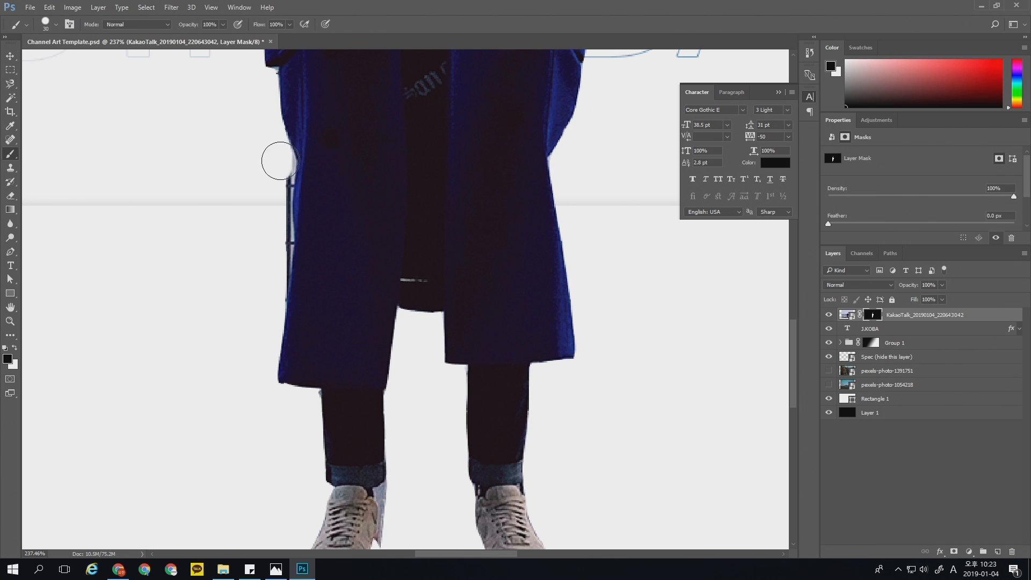
mouse_move(276, 168)
mouse_down()
mouse_move(269, 305)
mouse_move(273, 275)
mouse_move(282, 330)
mouse_up()
Reduce the brush to 10 px and erase the background remnants around the shoe on the left.
drag(403, 426, 440, 313)
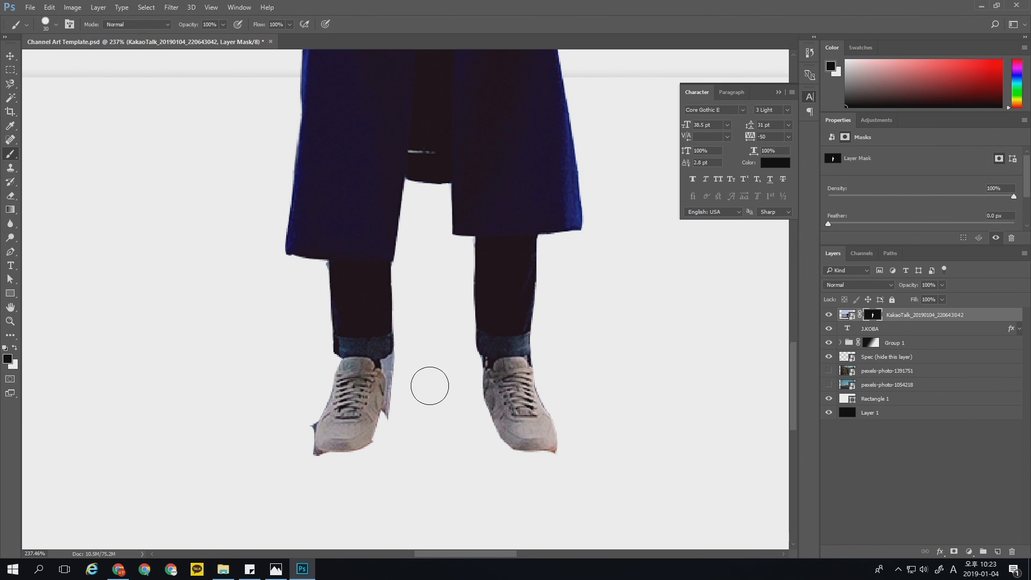
key(bracketleft)
mouse_move(400, 351)
mouse_down()
mouse_move(387, 358)
mouse_move(390, 395)
mouse_up()
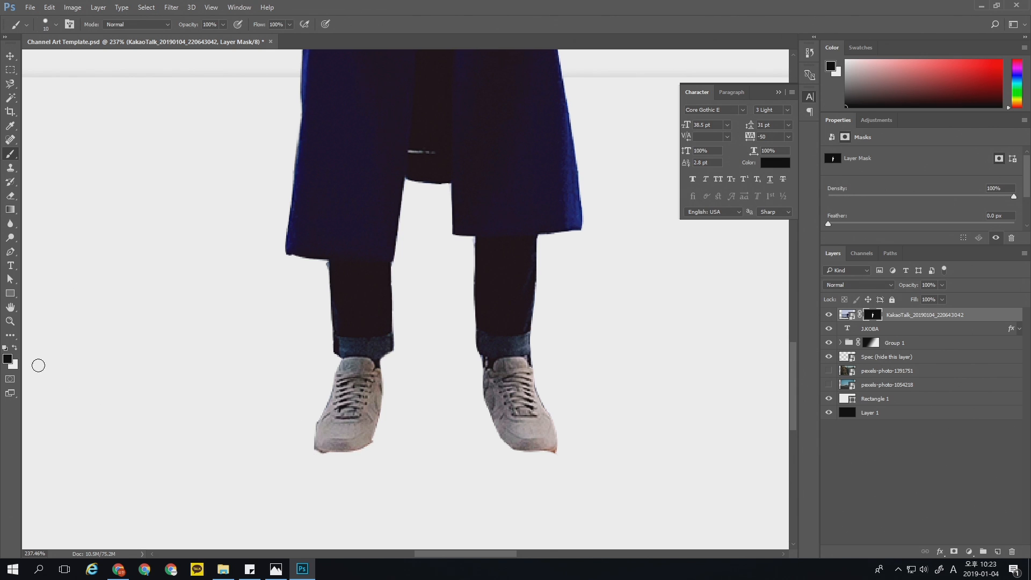
Paint white on the photo's mask to bring back the missing soles of both shoes, switching between white and black.
click(15, 348)
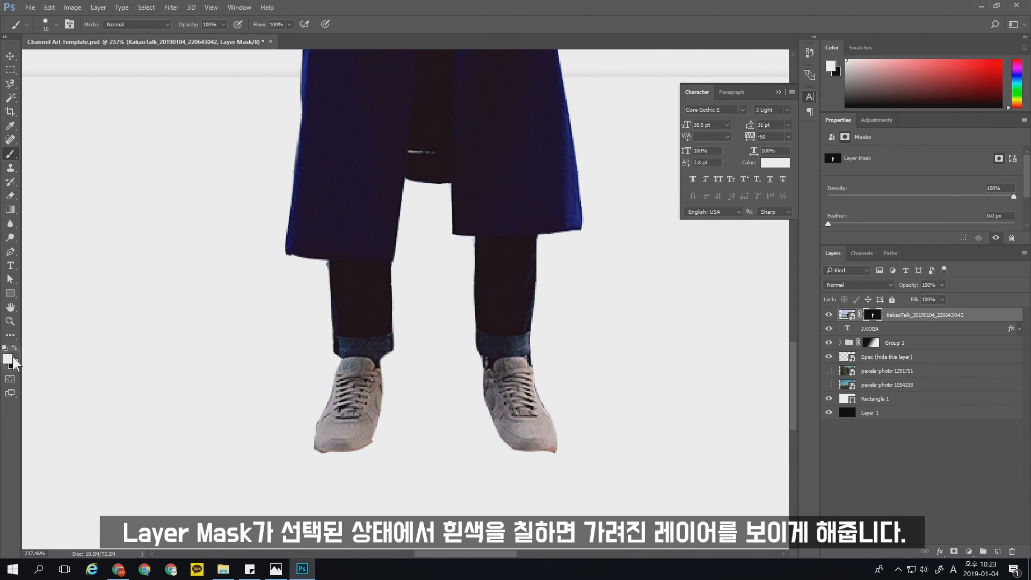
mouse_move(316, 448)
mouse_down()
mouse_move(347, 458)
mouse_move(374, 409)
mouse_up()
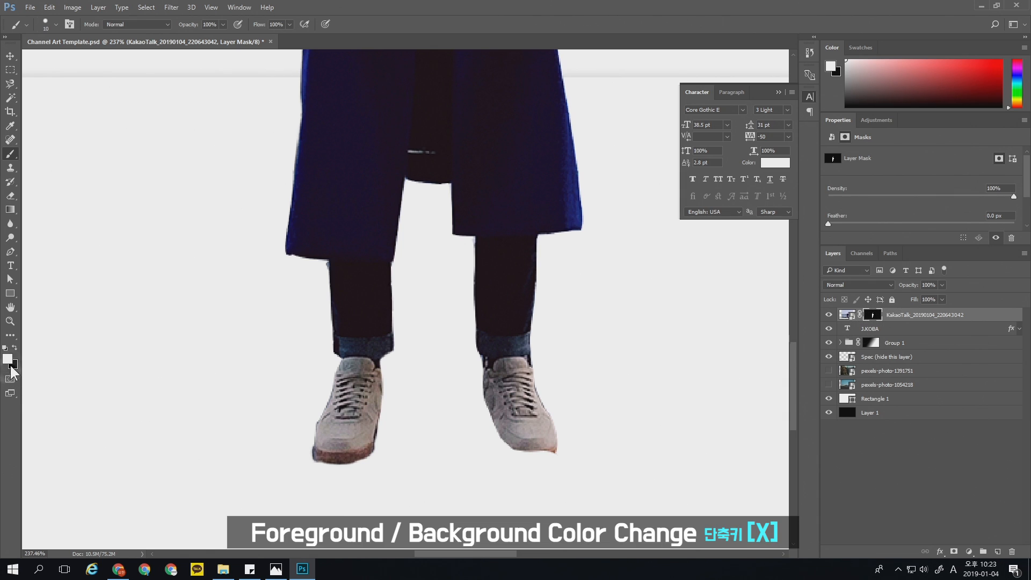
key(x)
key(x)
key(x)
key(x)
key(x)
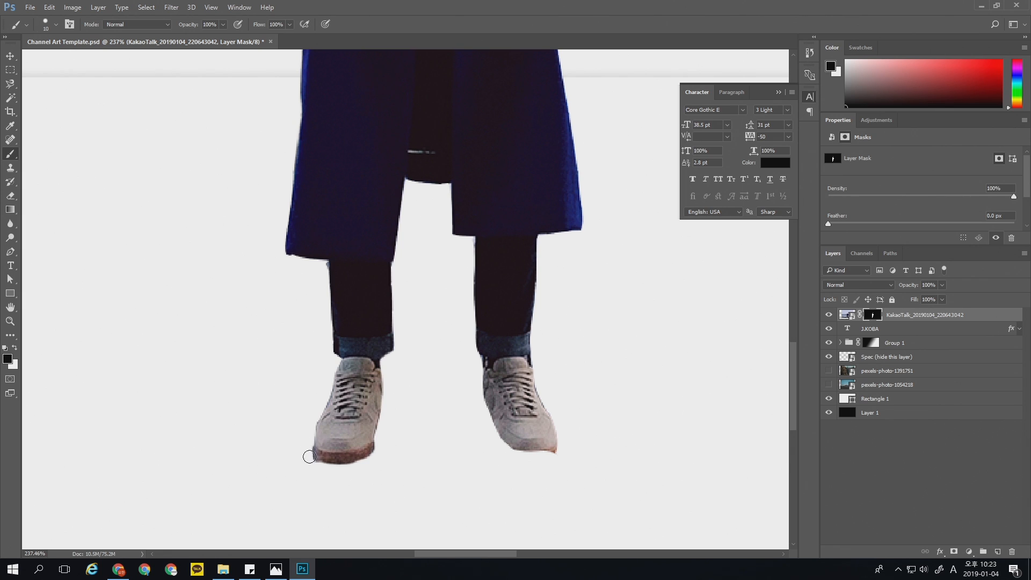
key(x)
mouse_move(487, 400)
mouse_down()
mouse_move(497, 435)
mouse_move(492, 415)
mouse_move(518, 458)
mouse_move(549, 453)
mouse_move(524, 463)
mouse_up()
key(x)
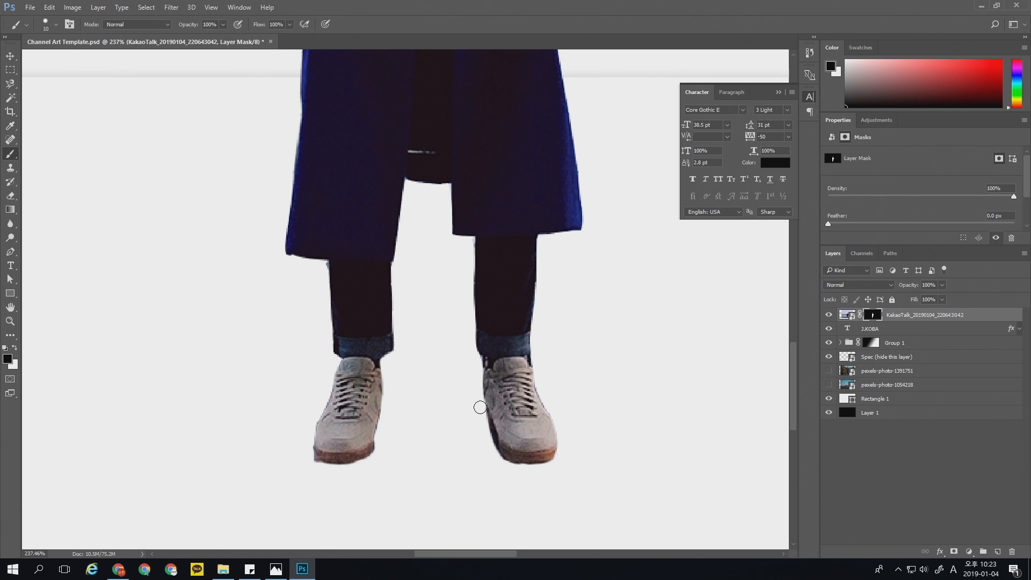
key(x)
Scale the man's photo down to 921 × 690 px and place it over the J.KOBA title at X 818 px, Y 365 px.
scroll(480, 279, up, 3)
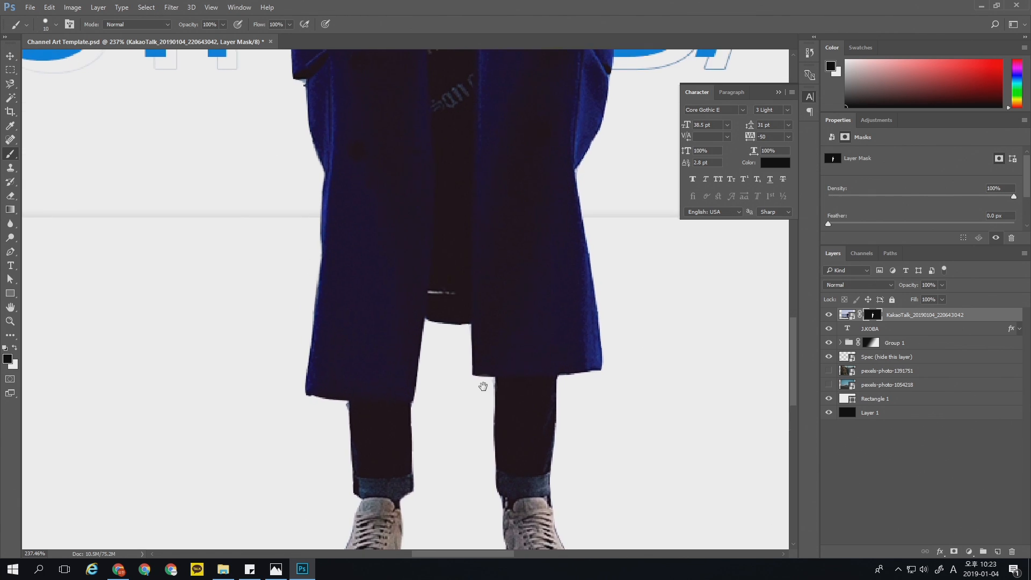
scroll(458, 286, up, 7)
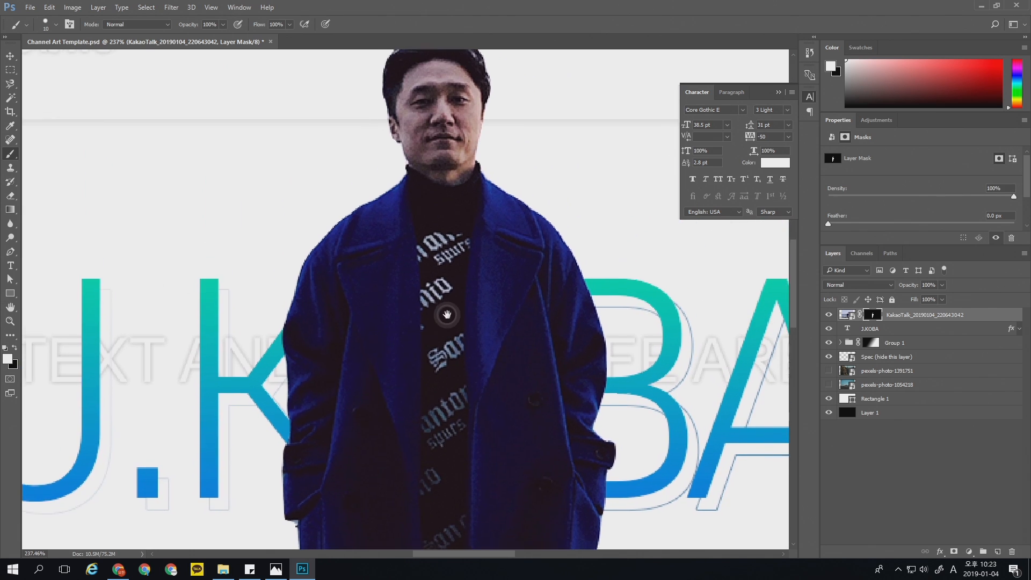
scroll(448, 300, up, 3)
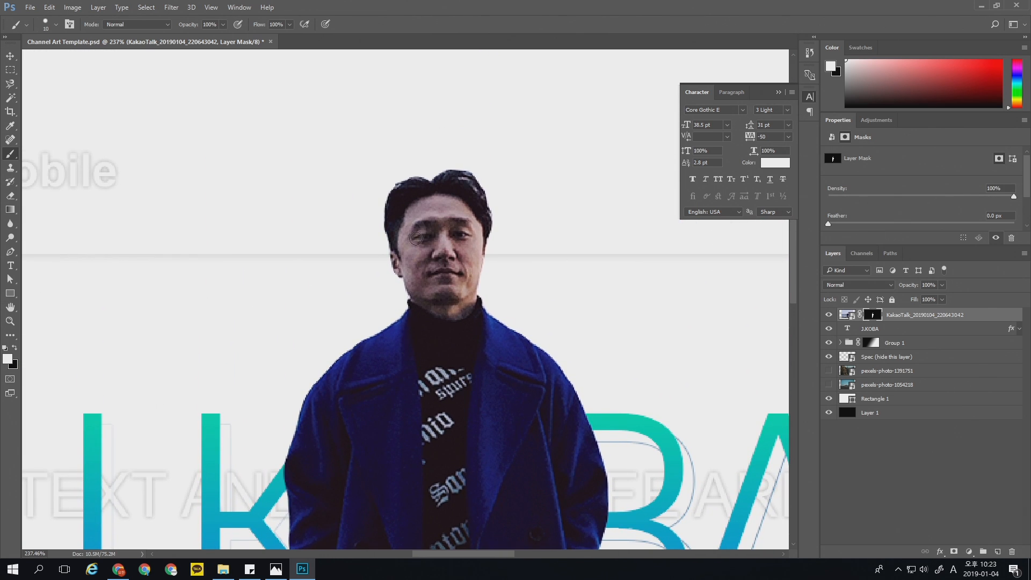
scroll(449, 347, down, 4)
key(ctrl+0)
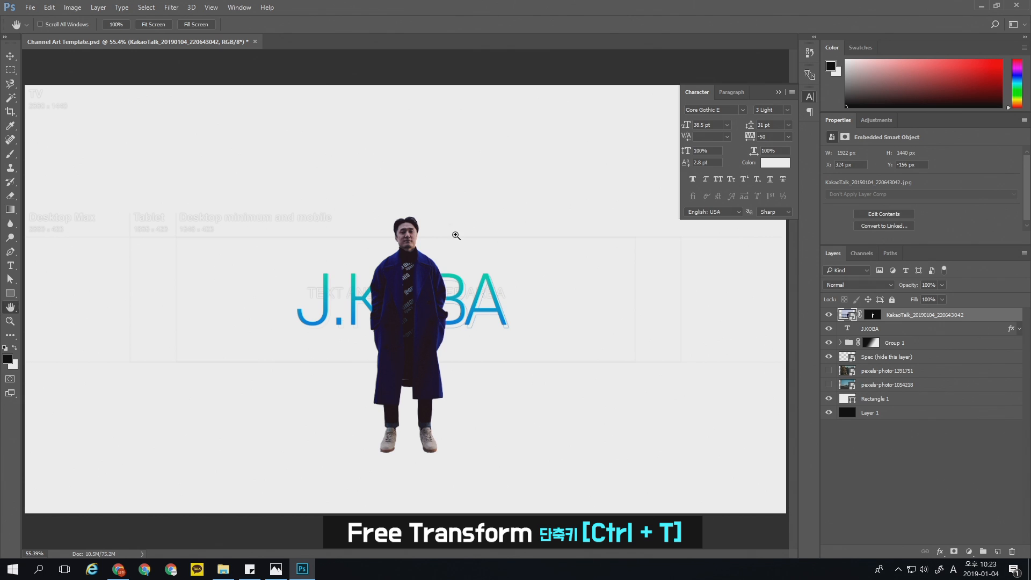
key(ctrl+t)
drag(695, 469, 561, 335)
drag(473, 290, 477, 314)
key(Return)
drag(433, 321, 434, 337)
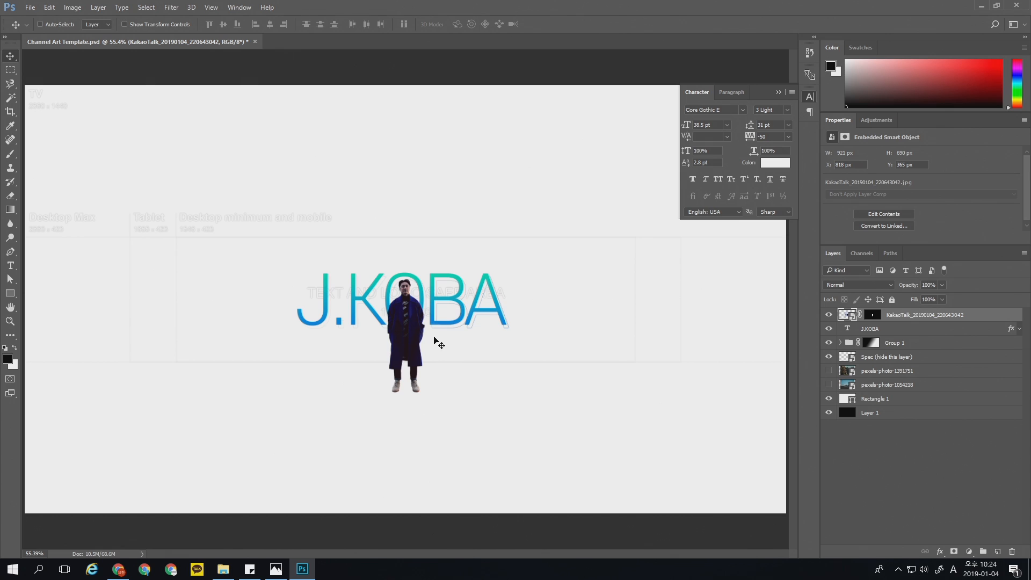
Put the KakaoTalk photo layer into a group and add a layer mask to that group.
key(ctrl)
key(ctrl+g)
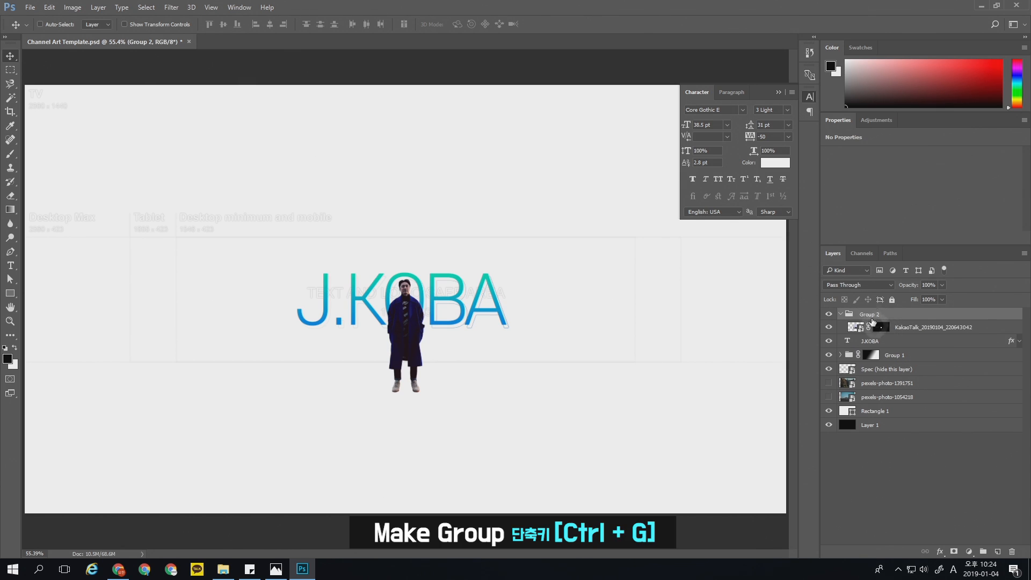
click(955, 552)
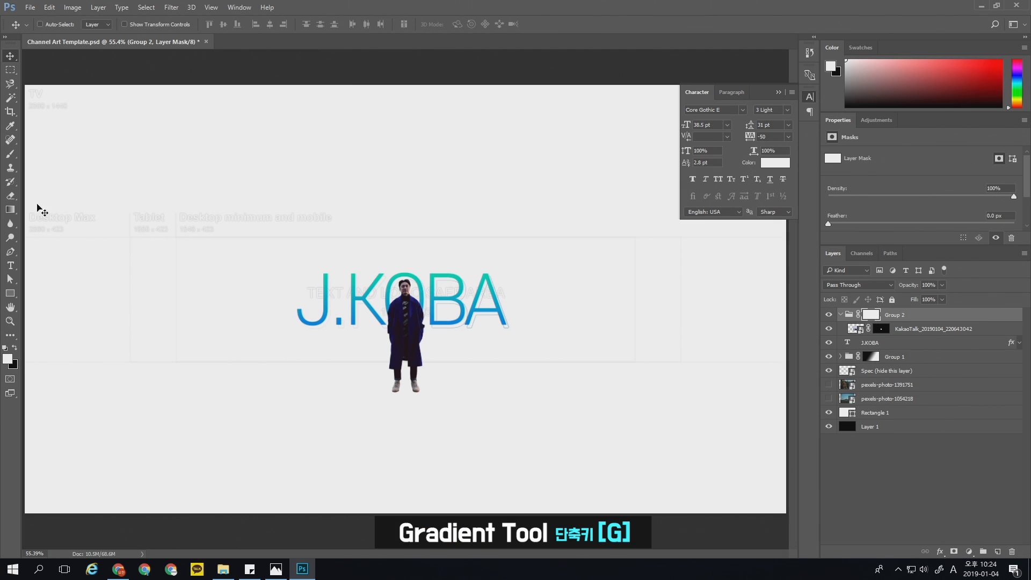
Fade out the man's lower body on the group's mask with black-to-transparent linear gradients running upward from his feet.
click(11, 210)
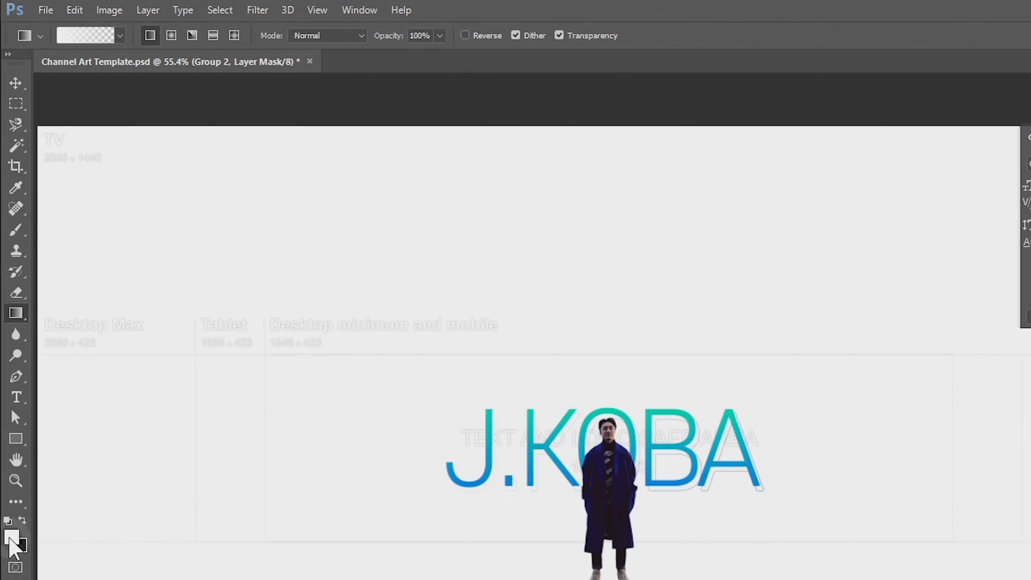
click(23, 520)
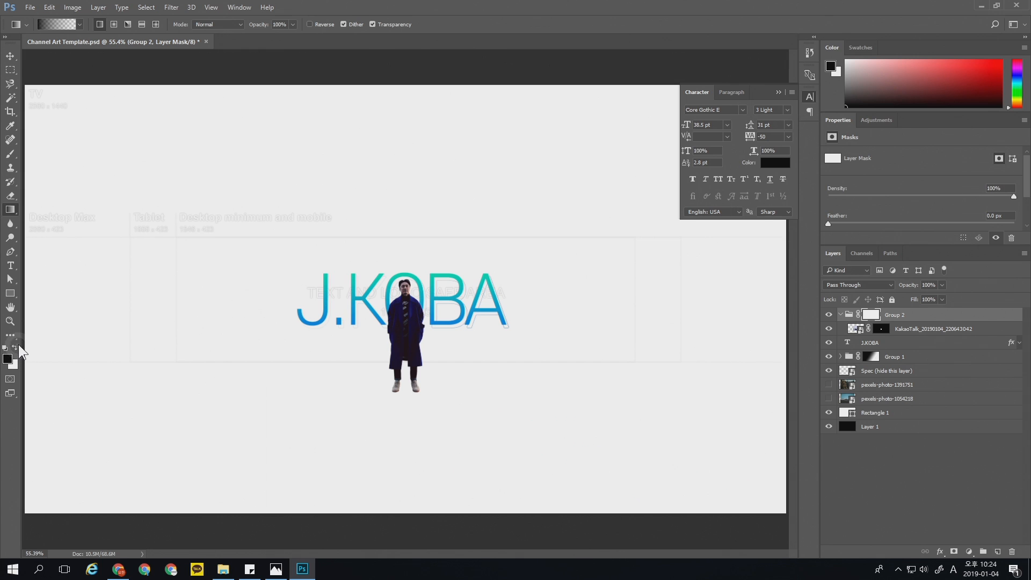
click(15, 349)
click(15, 347)
click(15, 349)
click(15, 351)
drag(406, 400, 412, 320)
drag(409, 382, 412, 327)
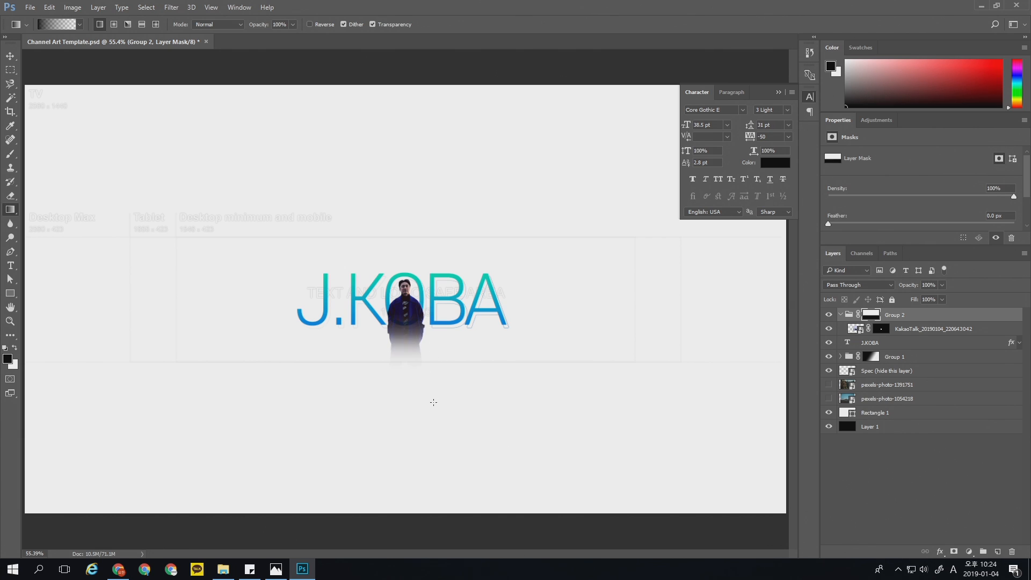
Brighten the man's photo with a Levels adjustment, raising the output black level to 23 and lowering the input white level.
click(856, 329)
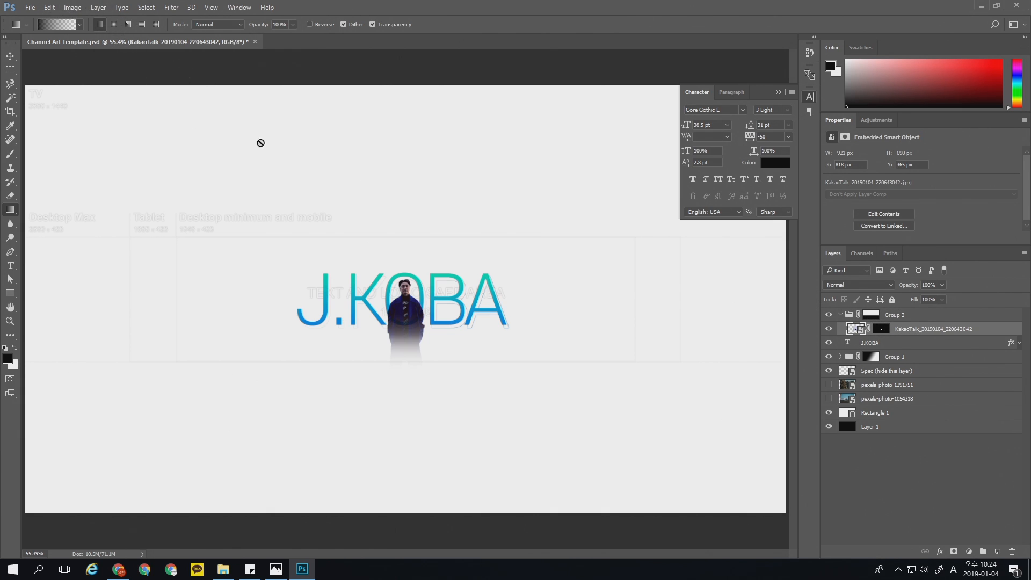
click(50, 8)
mouse_move(73, 8)
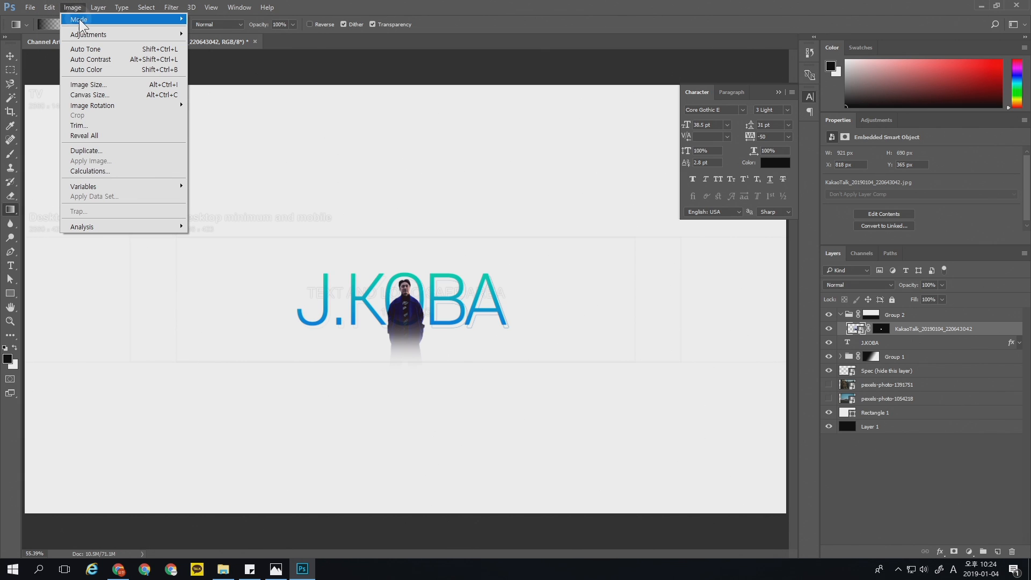
mouse_move(94, 34)
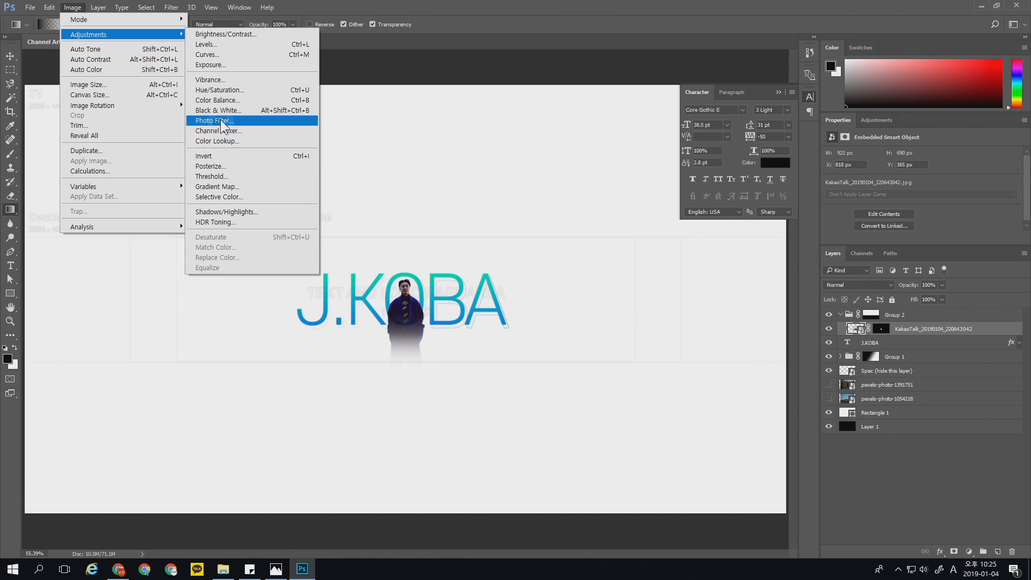
click(217, 45)
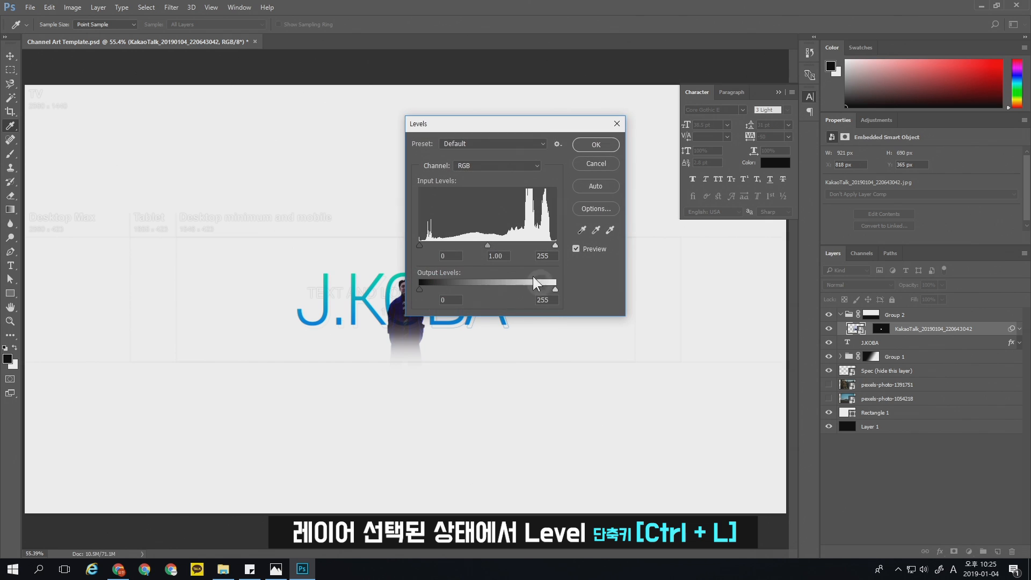
drag(519, 124, 571, 200)
drag(476, 357, 488, 356)
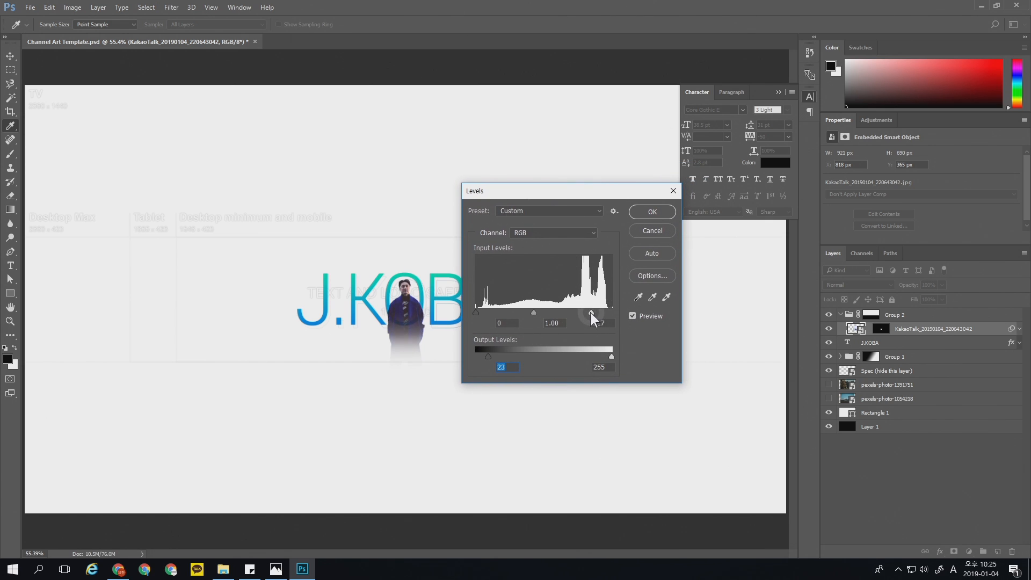
drag(598, 314, 597, 313)
click(652, 212)
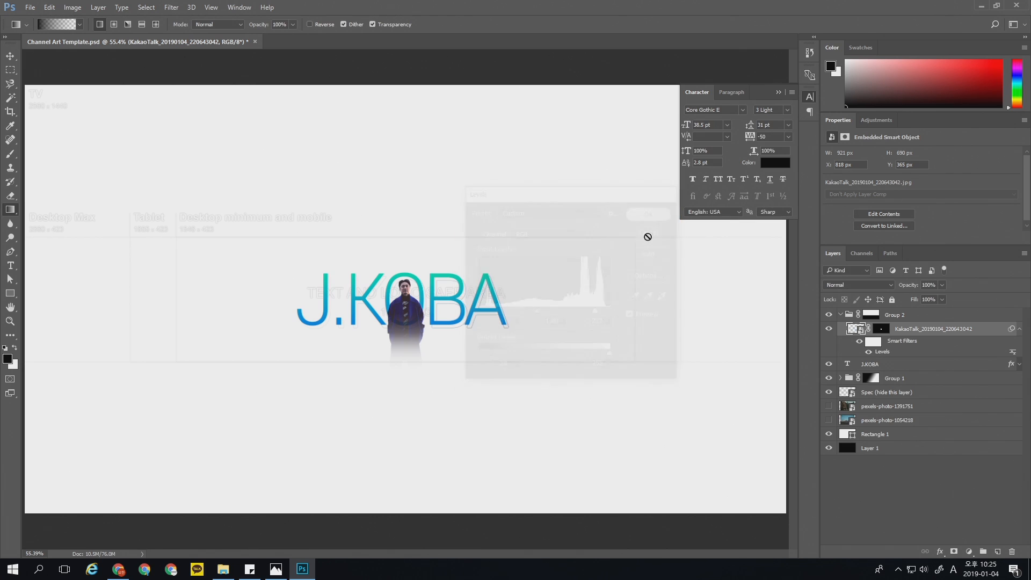
Rename the group holding the man's photo to 사람 and collapse it, checking its visibility.
click(849, 315)
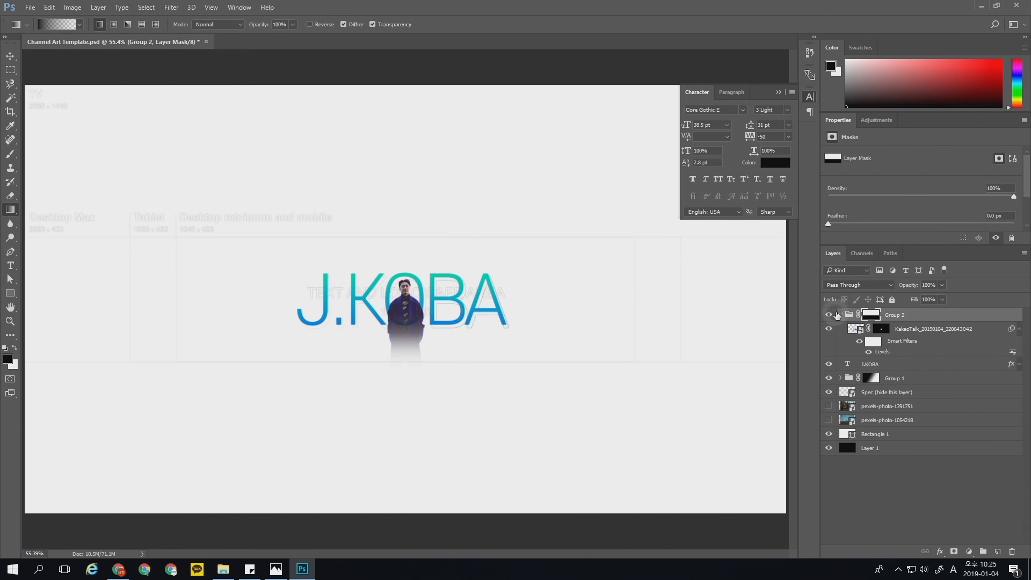
click(841, 315)
click(829, 315)
click(829, 315)
double_click(896, 315)
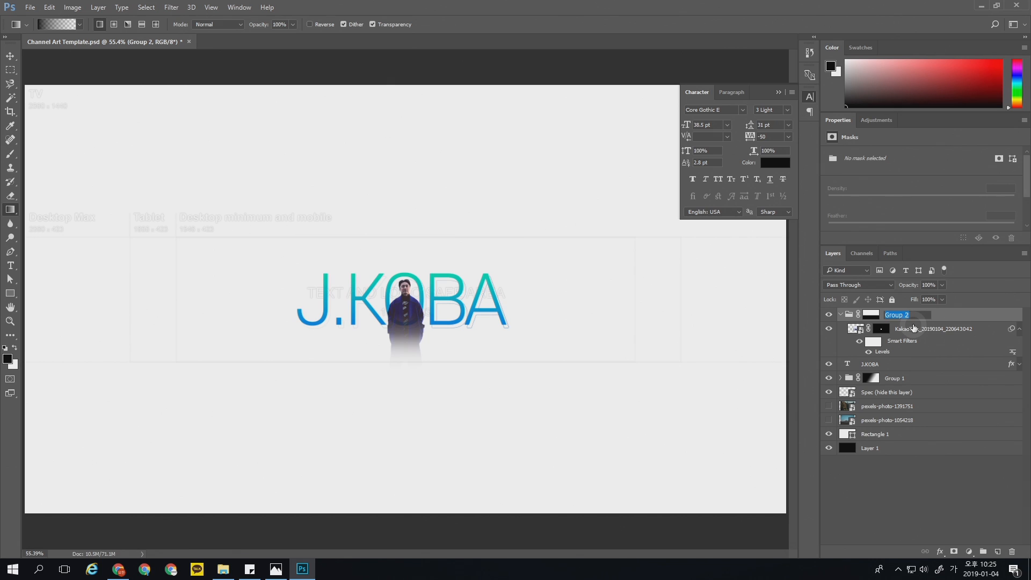
key(Return)
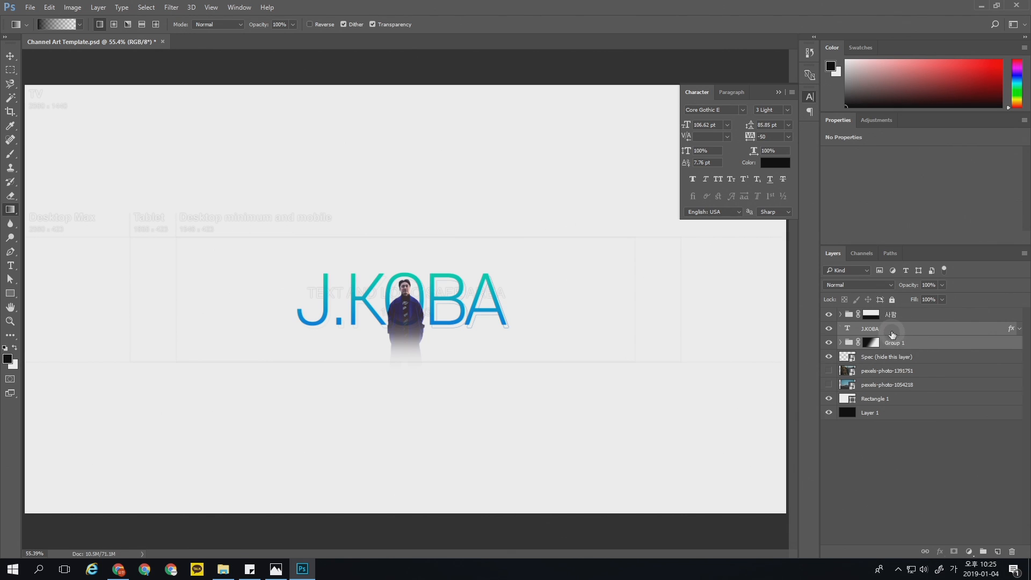
Group the J.KOBA title layer with Group 1 and name the new group 로고.
key(ctrl+g)
double_click(870, 329)
text(로고)
key(Return)
click(882, 343)
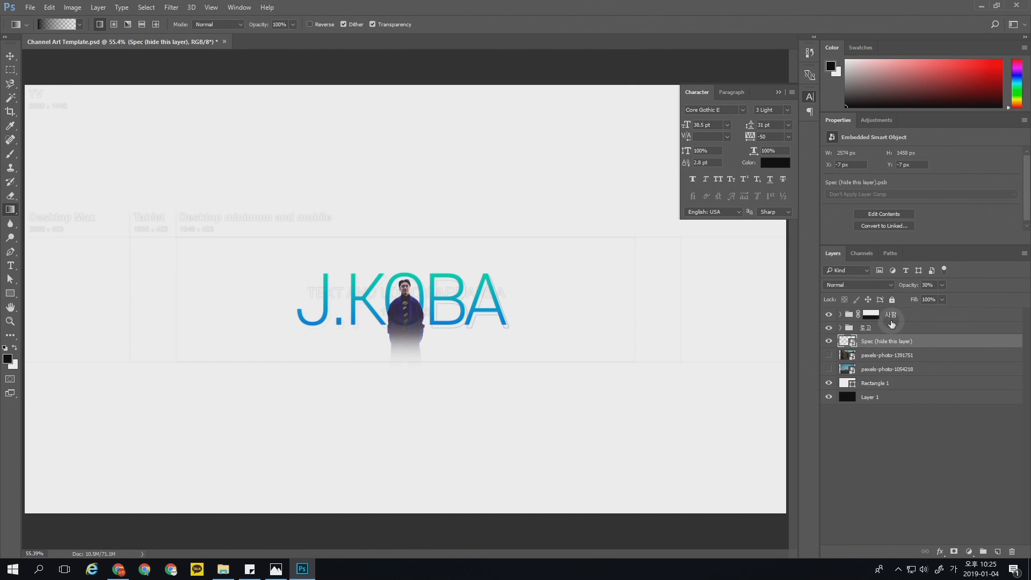
click(873, 429)
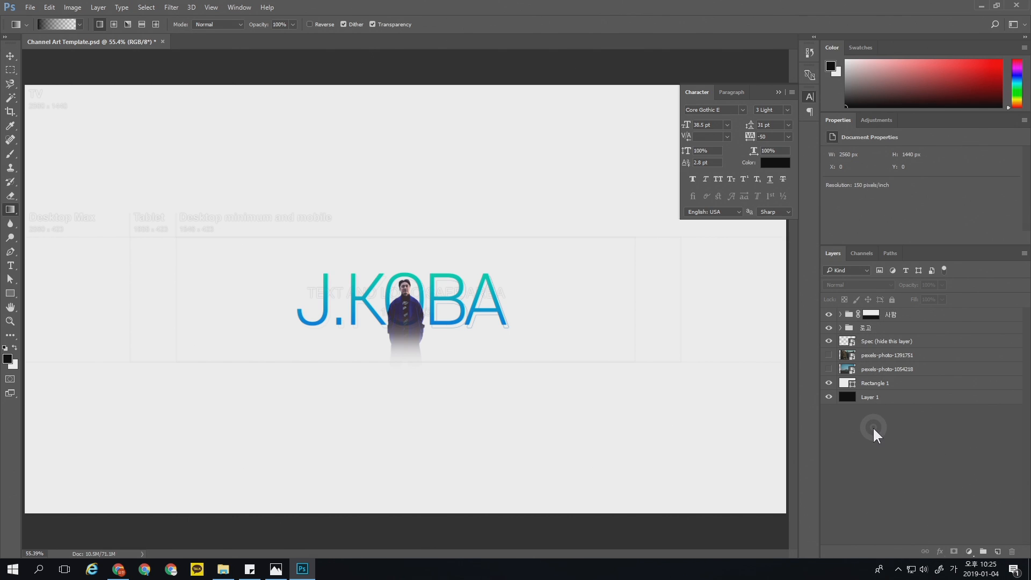
Add the text "유튜브 크리에이터 당신의 이름" above the J.KOBA title in Core Gothic E Light at 38.5 pt.
click(10, 266)
click(364, 260)
text(ㅇ튜브 크리에이터 )
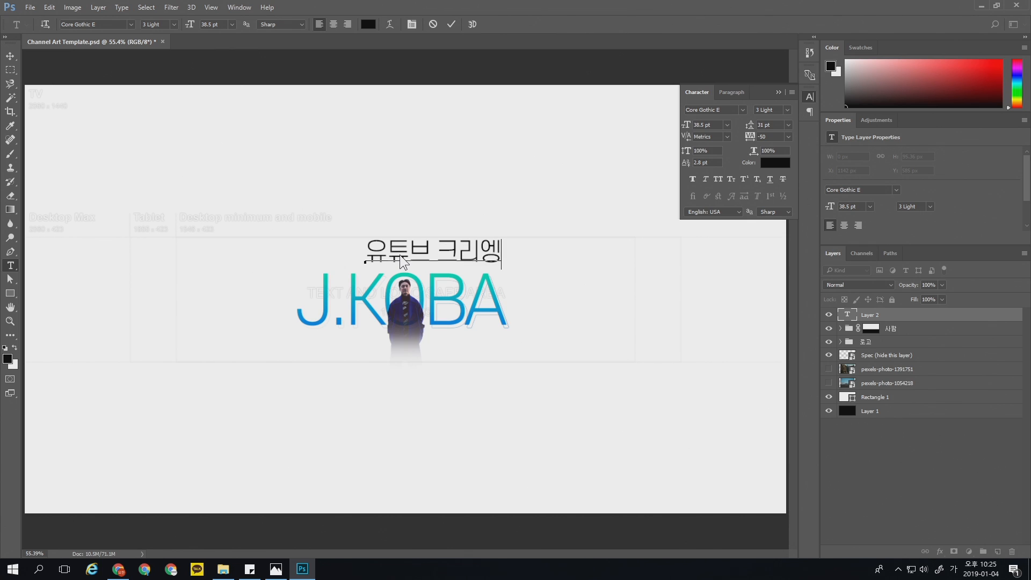
text(당신의 이름)
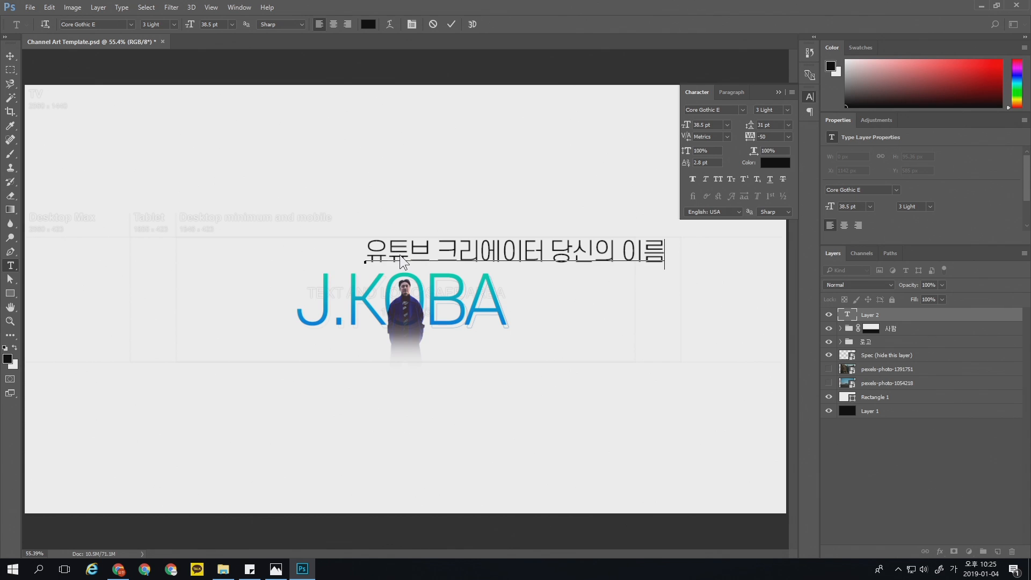
key(KP_Enter)
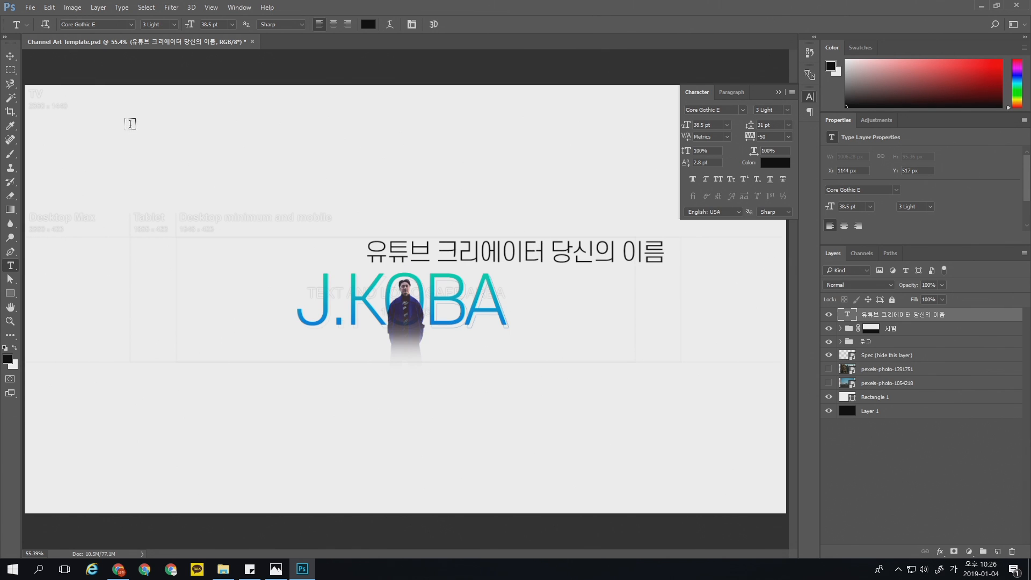
Move the Korean tagline over the J.KOBA title and scale it down to 13.83 pt.
key(v)
drag(570, 255, 465, 257)
key(ctrl+t)
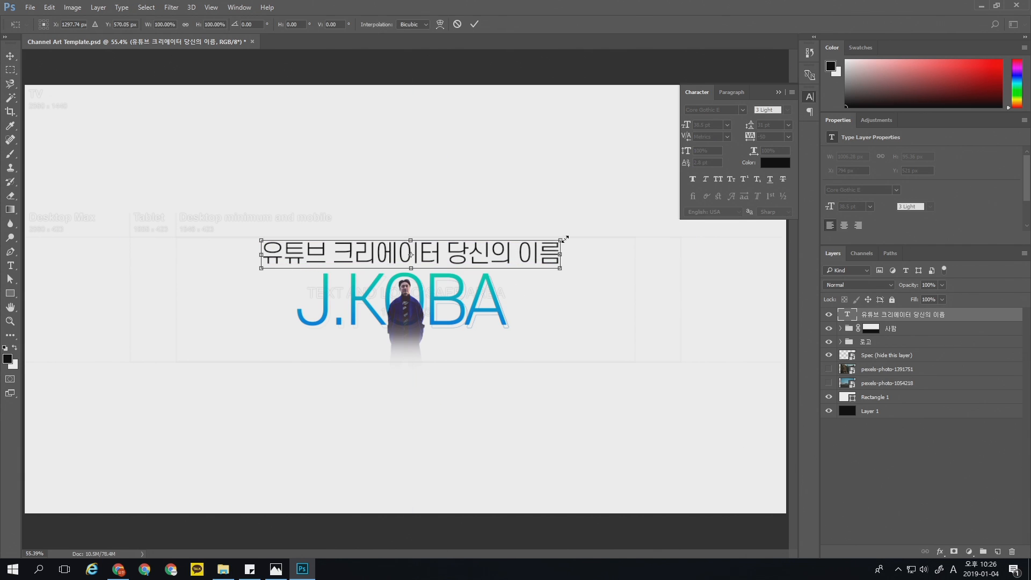
drag(561, 241, 466, 251)
key(Return)
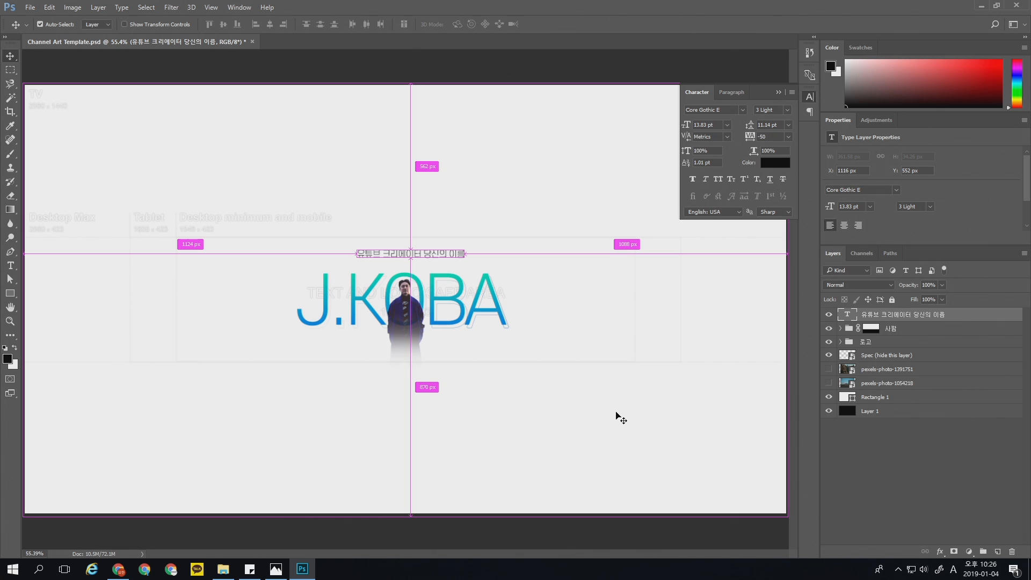
Center the Korean tagline horizontally on the whole canvas, then clear the selection.
key(ctrl+a)
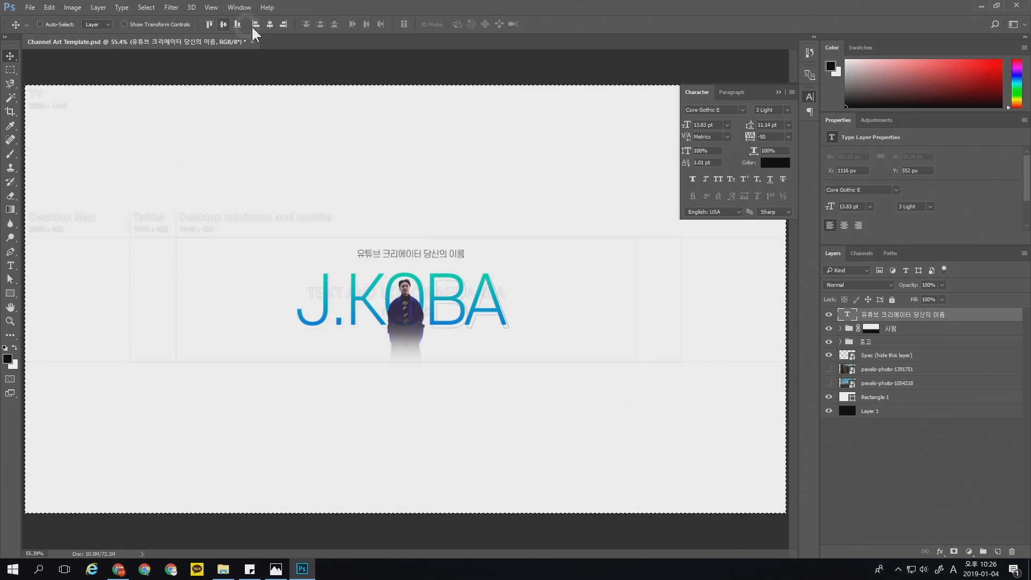
click(270, 24)
key(ctrl)
key(ctrl+d)
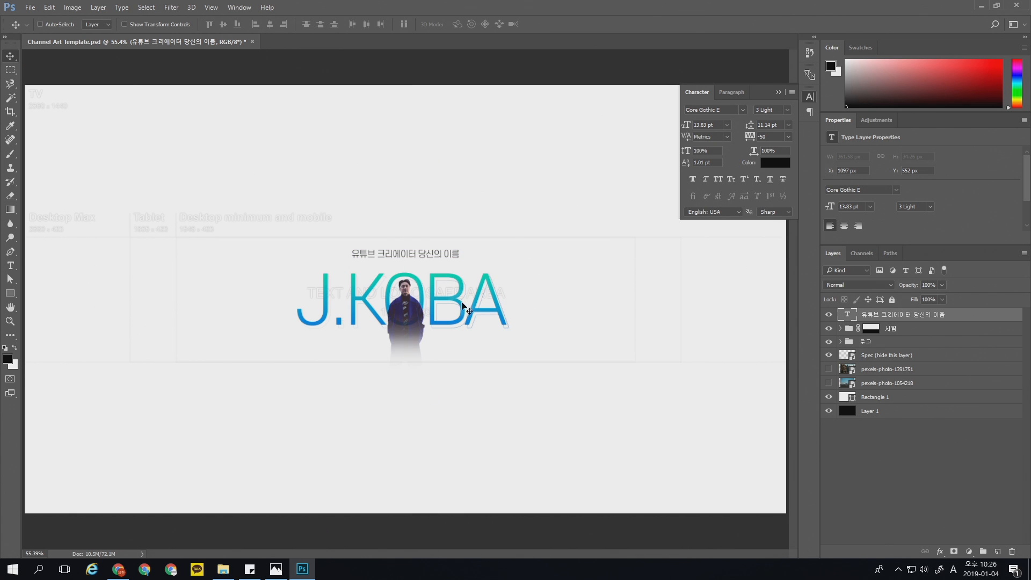
Color the Korean tagline teal #36bfa0, starting from a color sampled from the top of the J.KOBA title.
click(775, 161)
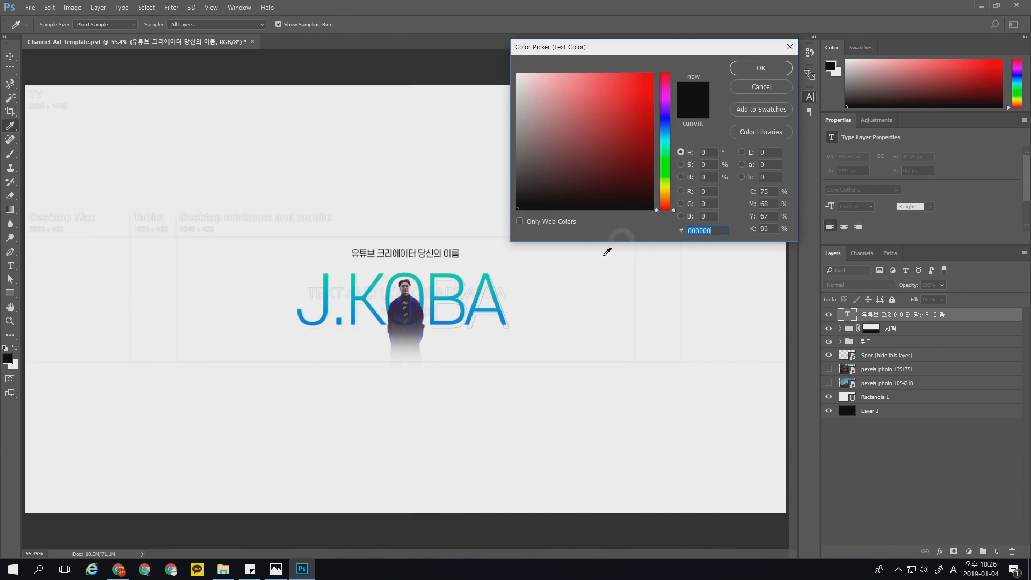
click(440, 277)
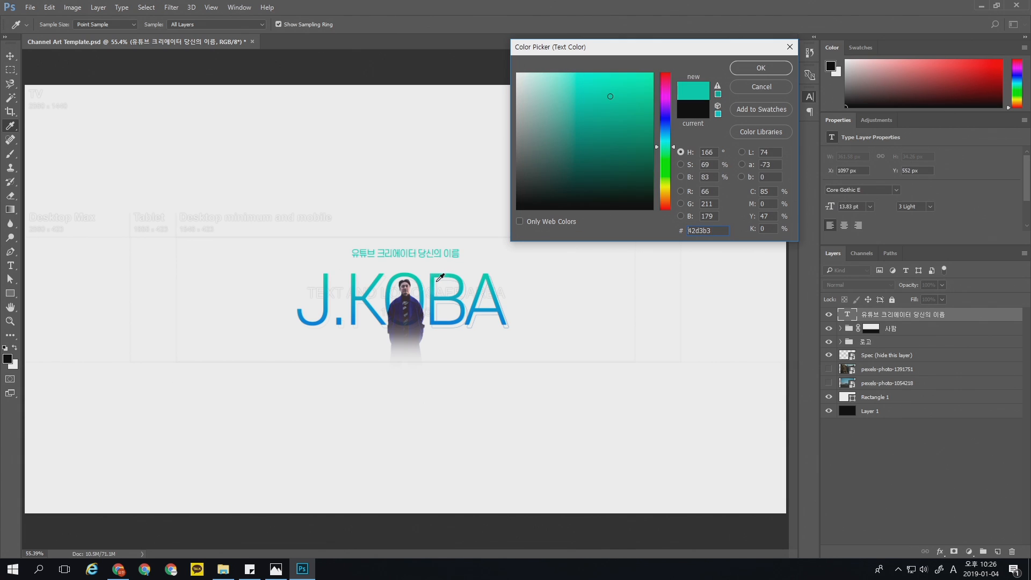
click(615, 106)
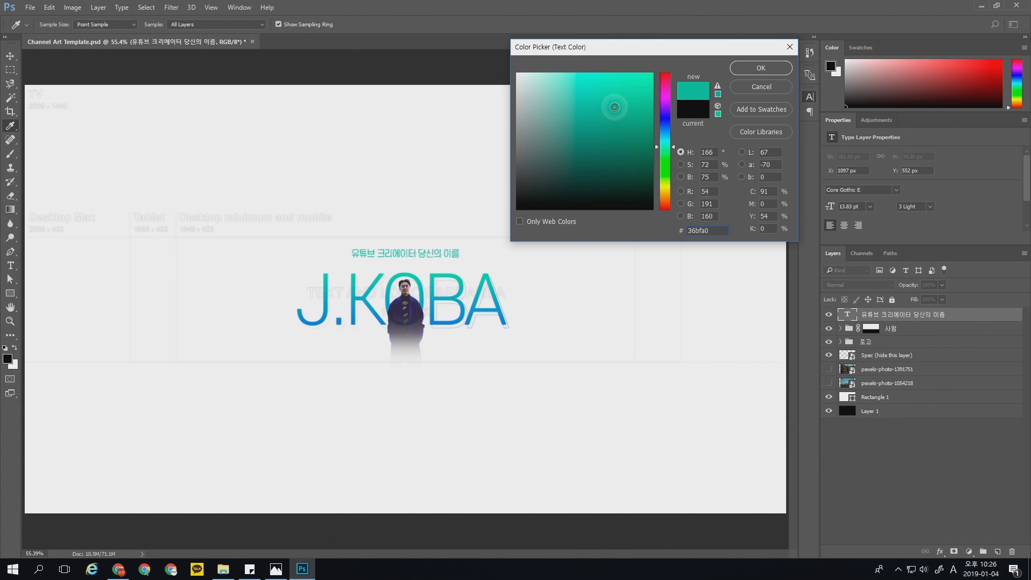
key(Return)
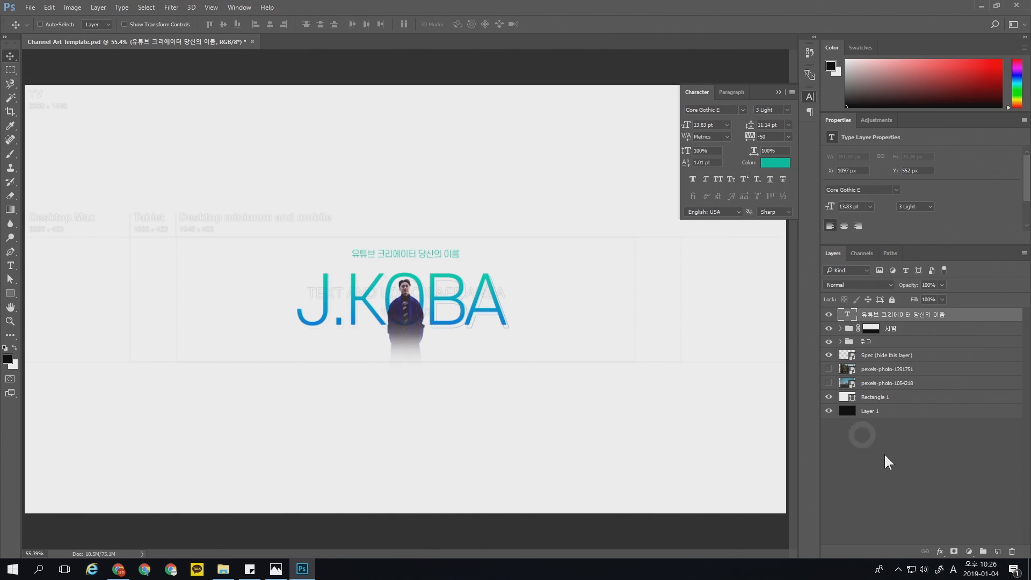
Set the words "당신의 이름" in the tagline to the 6 Bold font weight.
click(871, 445)
key(t)
double_click(429, 253)
drag(453, 252, 463, 255)
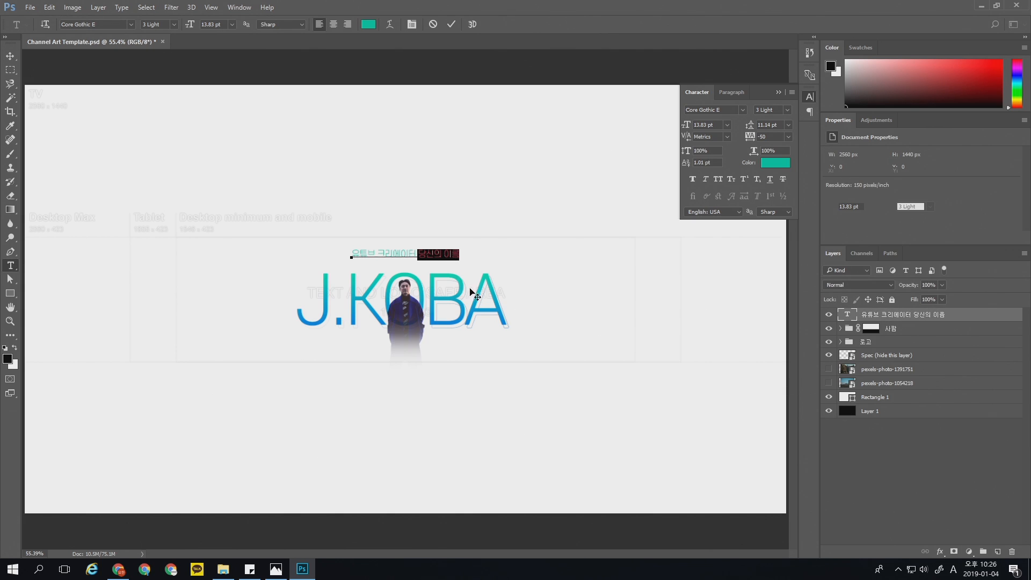
click(786, 109)
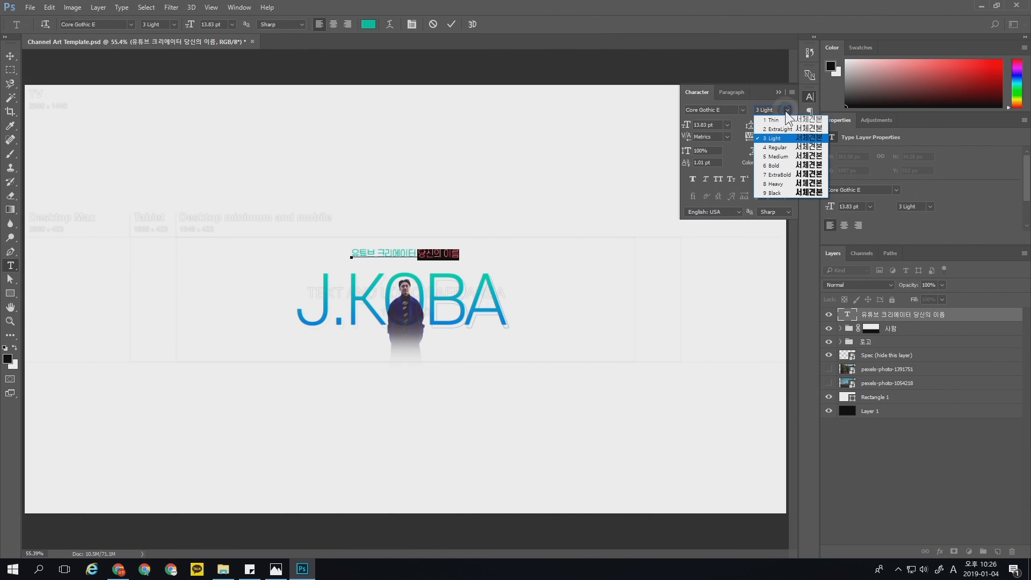
click(777, 166)
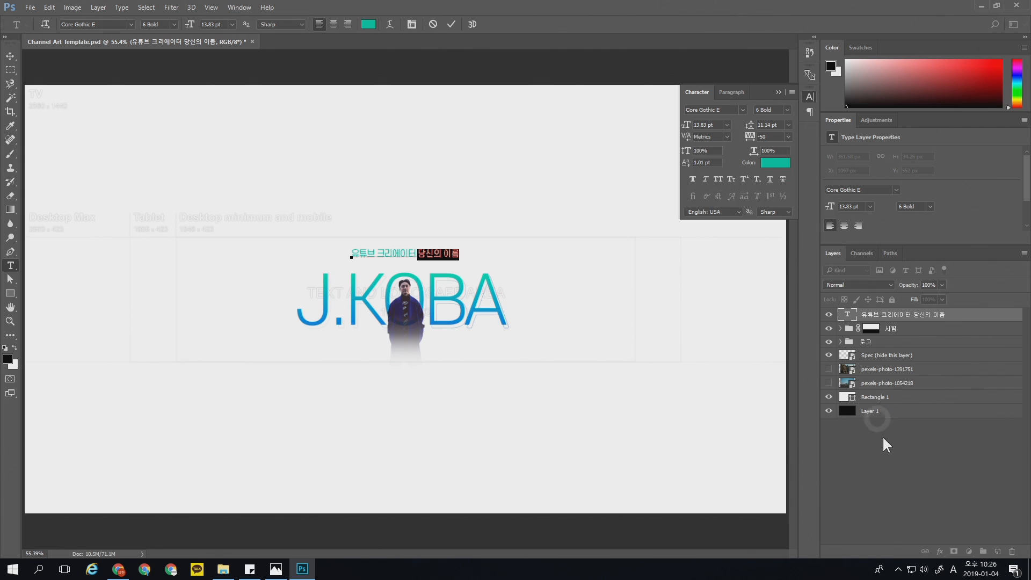
click(894, 488)
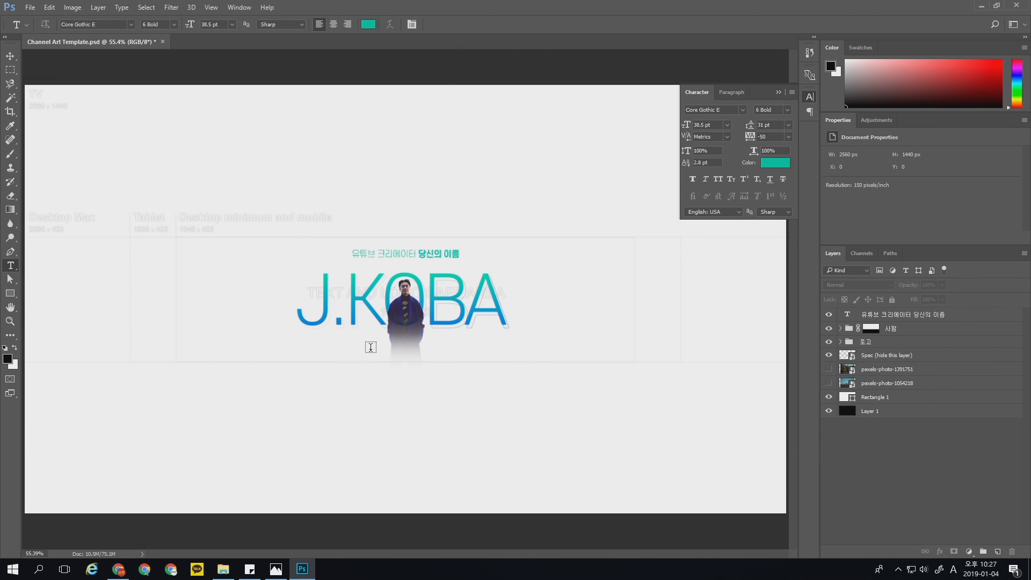
Add the text "Photoshop & Aftereffect" at 38.5 pt and place it directly beneath the J.KOBA title.
click(340, 376)
text(Photoshop & Aftereffect)
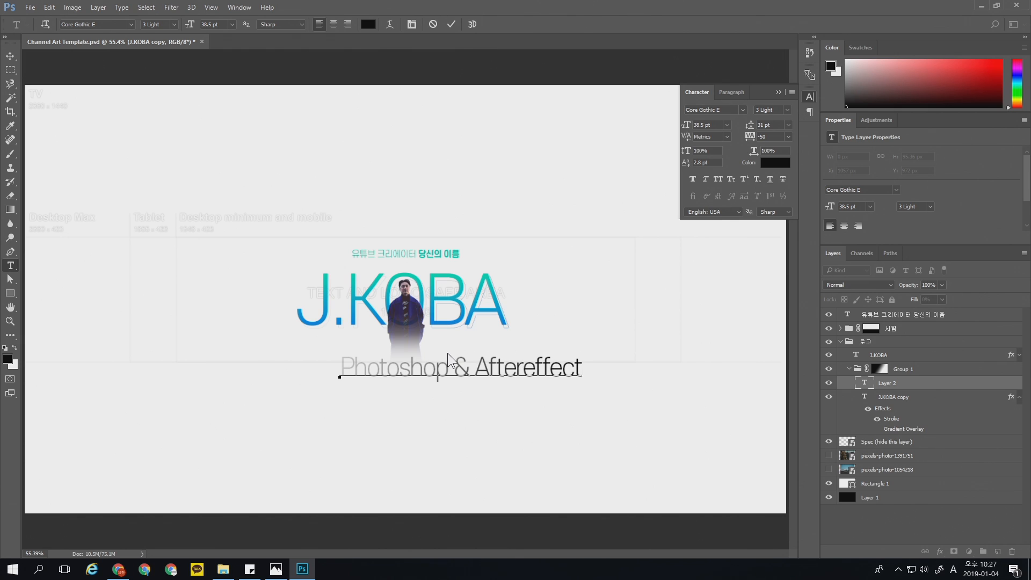
key(ctrl+Return)
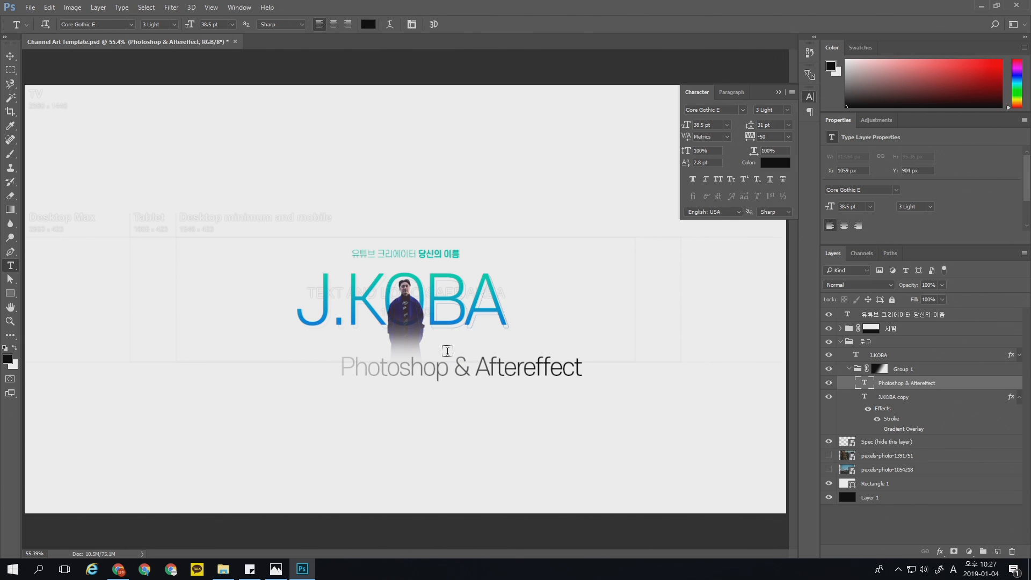
key(v)
drag(515, 370, 466, 370)
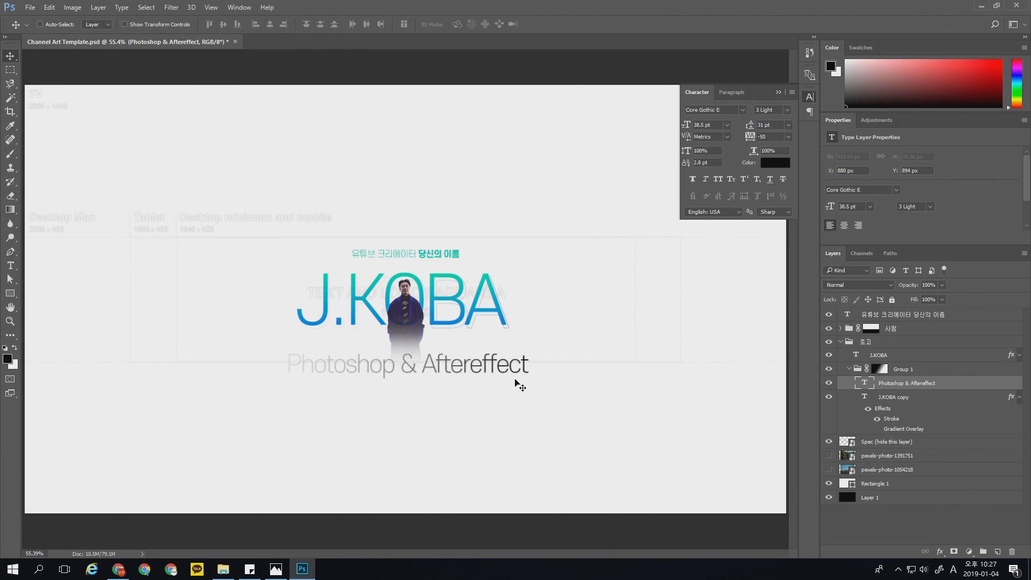
Move the Photoshop & Aftereffect layer out of Group 1 to the top of the layer stack and center it horizontally on the canvas.
key(ctrl+a)
key(ctrl+d)
drag(874, 389, 908, 330)
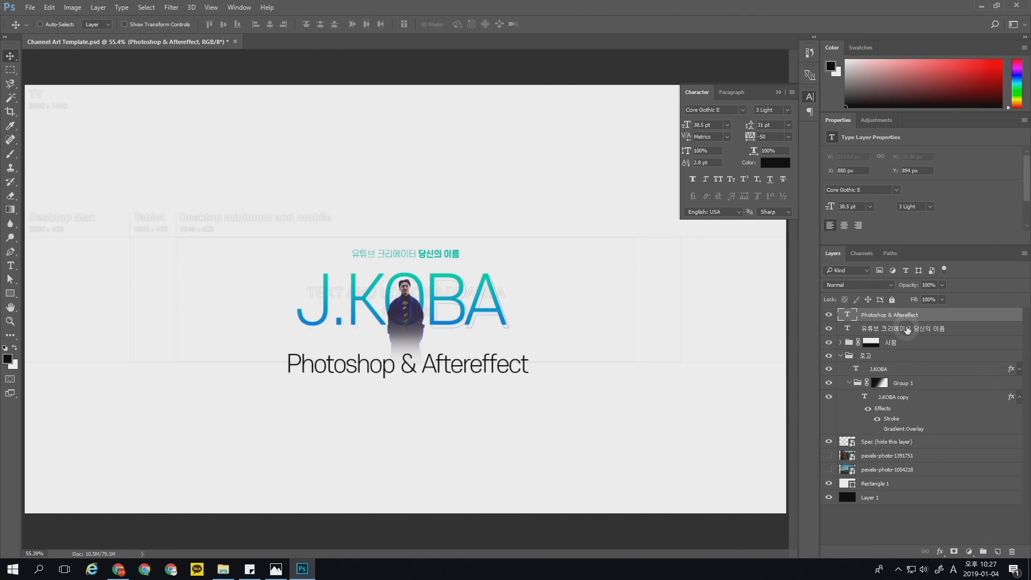
key(ctrl+a)
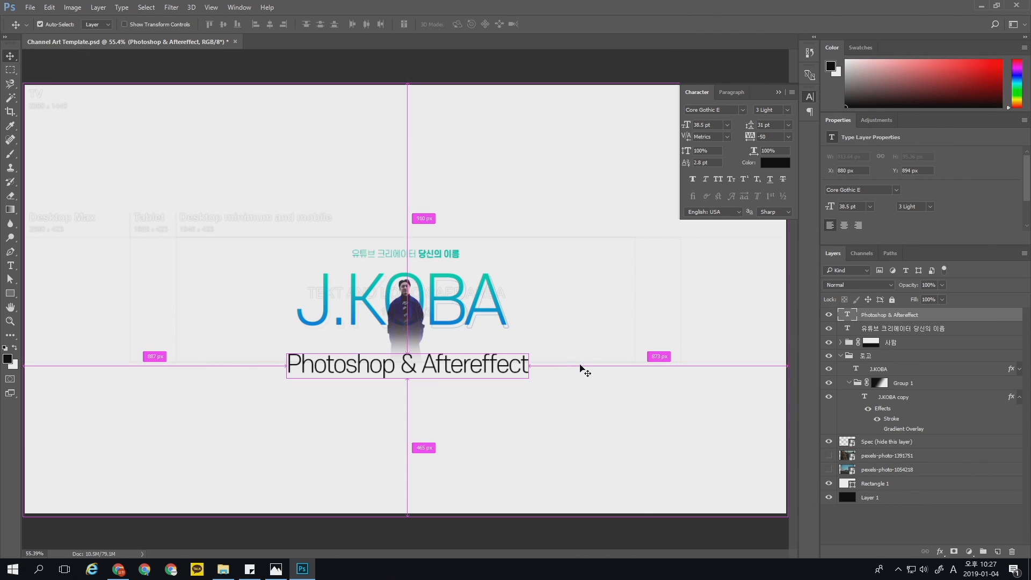
click(270, 24)
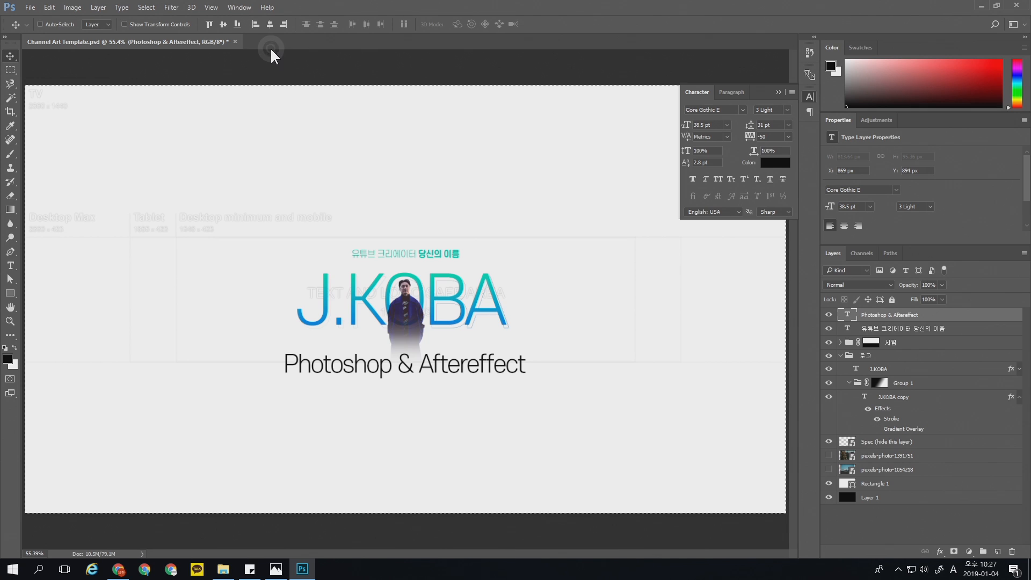
key(ctrl+d)
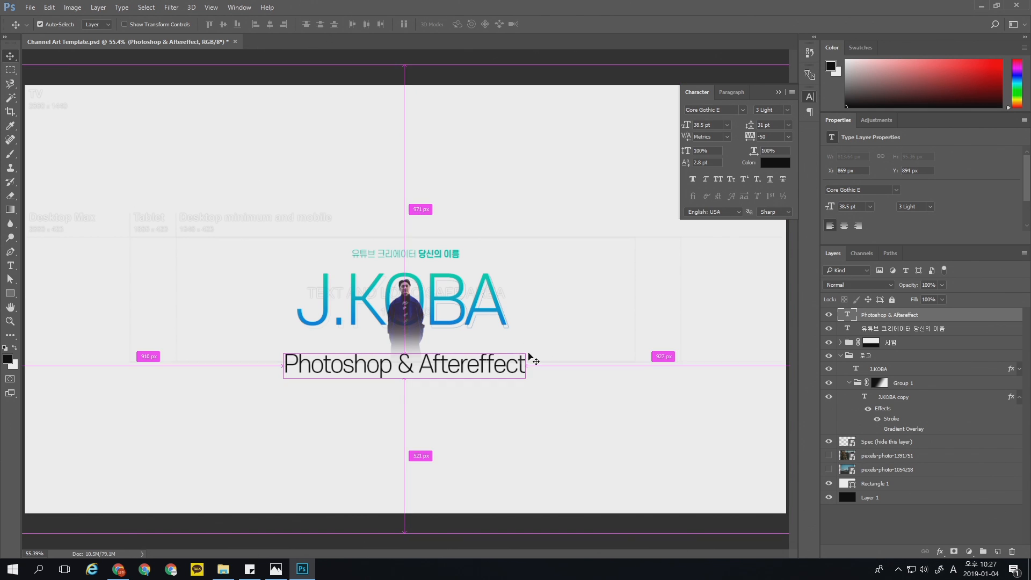
Scale the Photoshop & Aftereffect text down about its center to 19.35 pt.
key(ctrl+t)
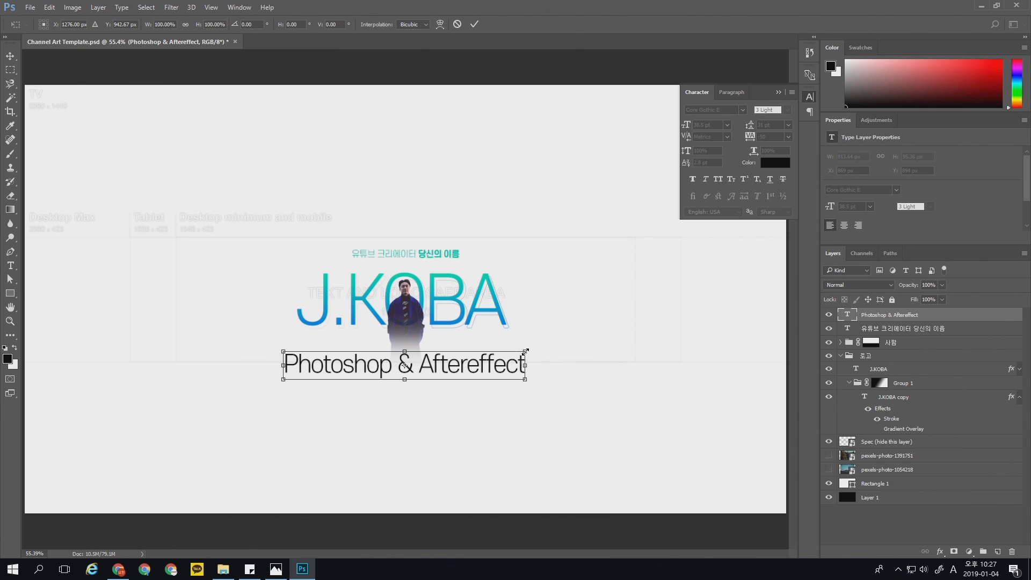
drag(526, 350, 466, 364)
key(Return)
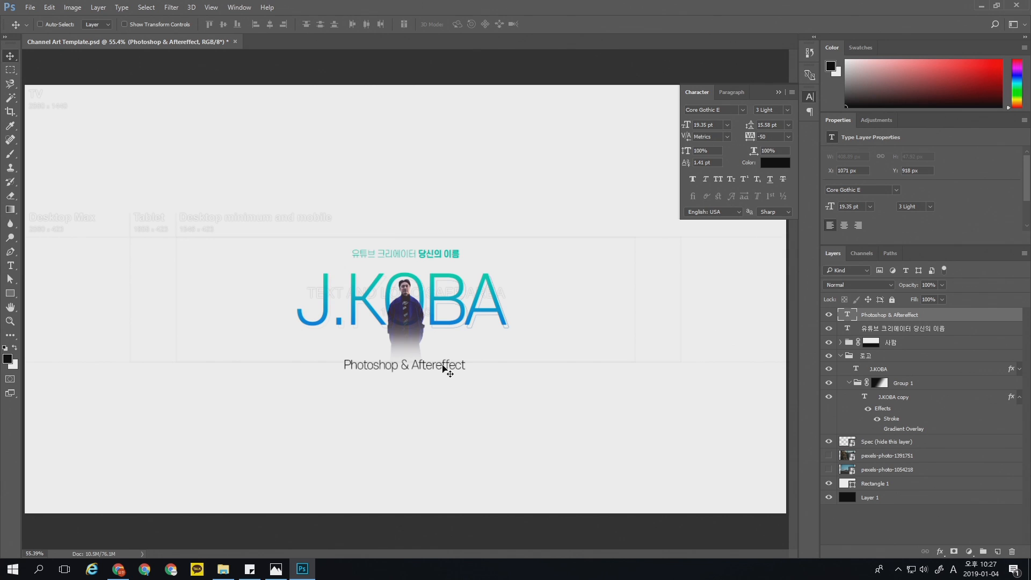
Set the tracking of the Photoshop & Aftereffect text to 0.
drag(774, 136, 725, 127)
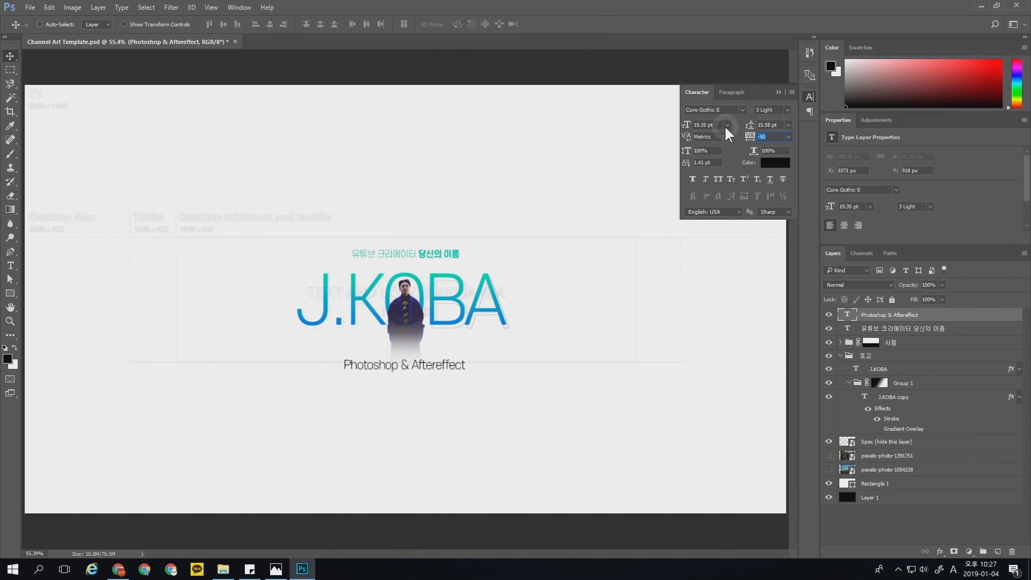
text(0)
key(Return)
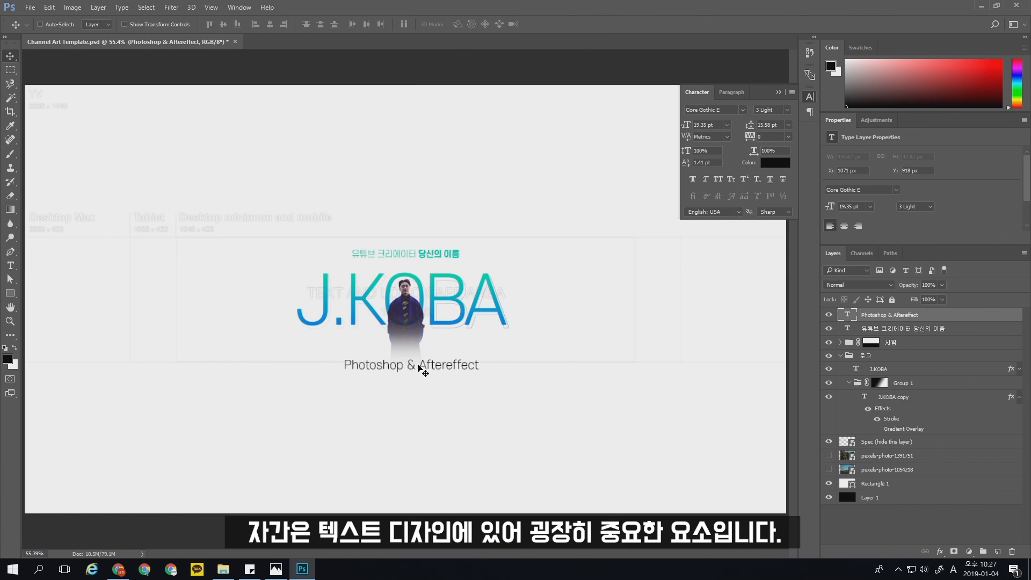
Move the Photoshop & Aftereffect text up over the man's legs, scaled to 12.67 pt, and change its colour to near-white.
drag(431, 370, 452, 336)
key(ctrl+t)
key(Return)
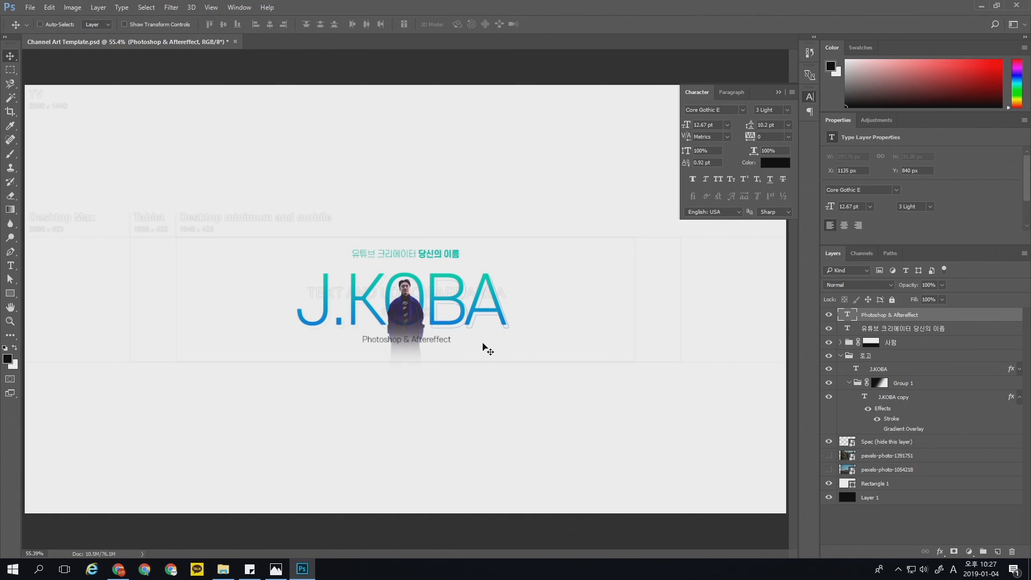
click(774, 163)
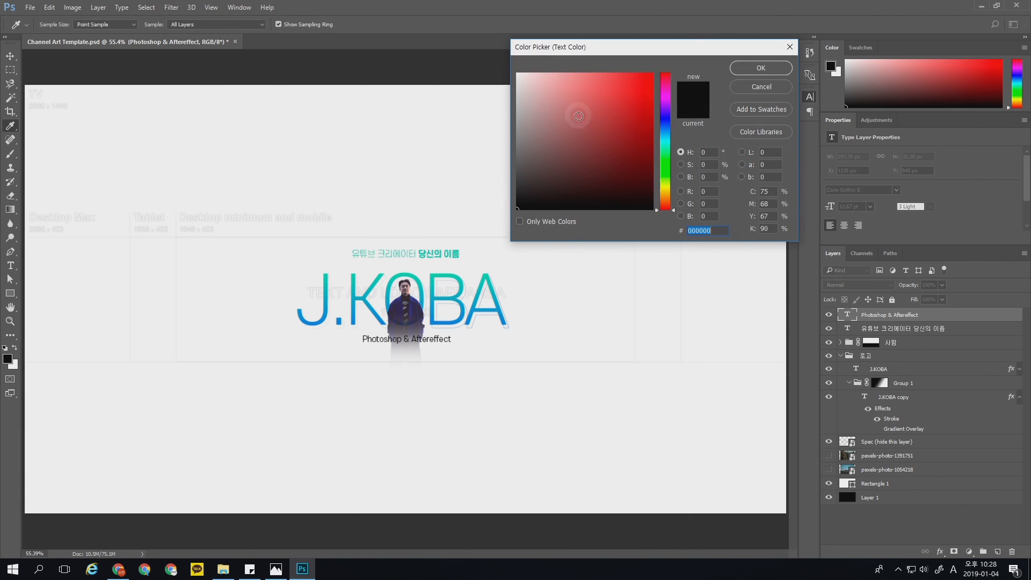
click(753, 70)
Draw a black rectangle about 431 by 54 px over the Photoshop & Aftereffect text and place its layer directly beneath that text layer.
key(u)
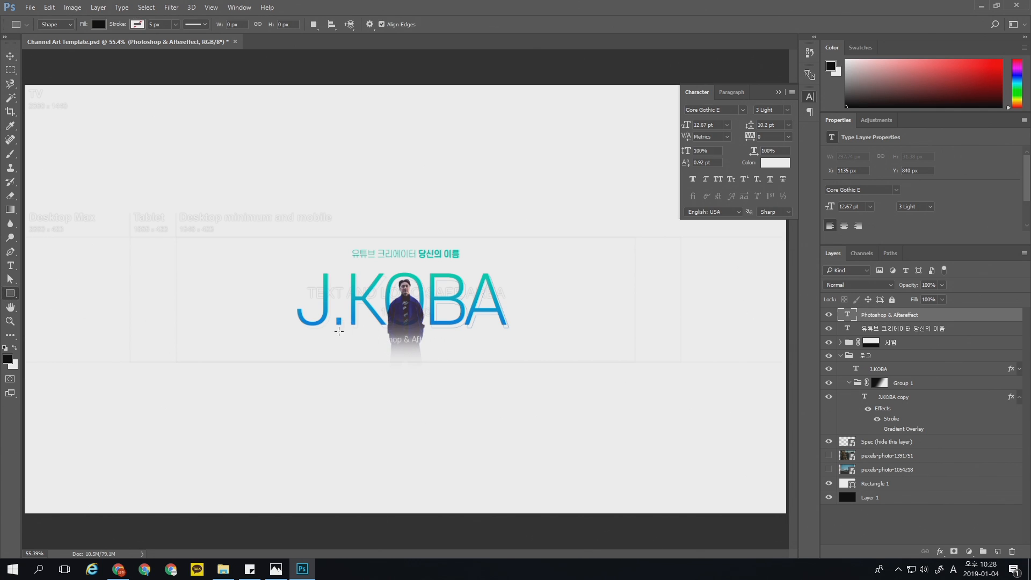
drag(338, 333, 467, 349)
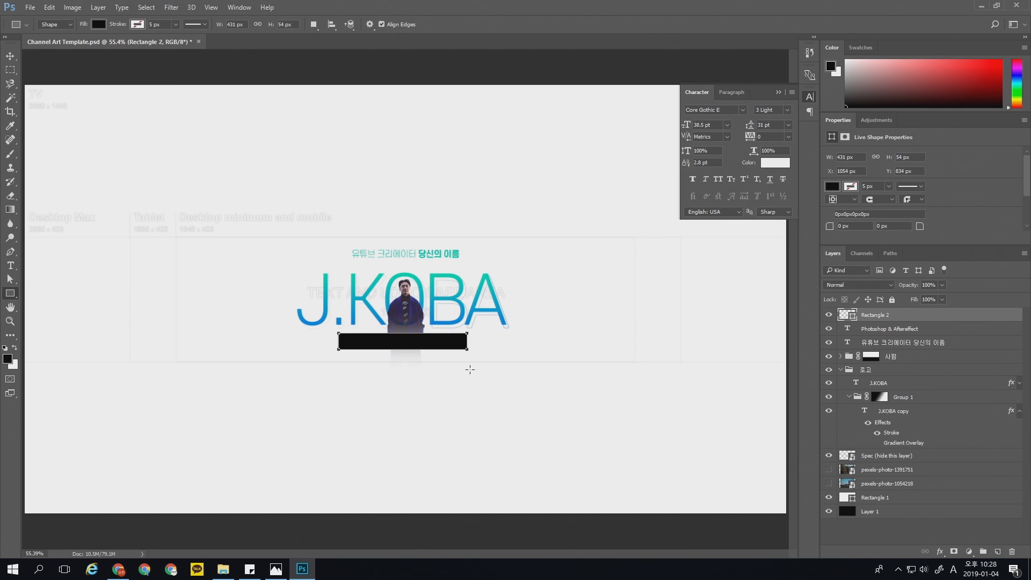
drag(878, 317, 879, 336)
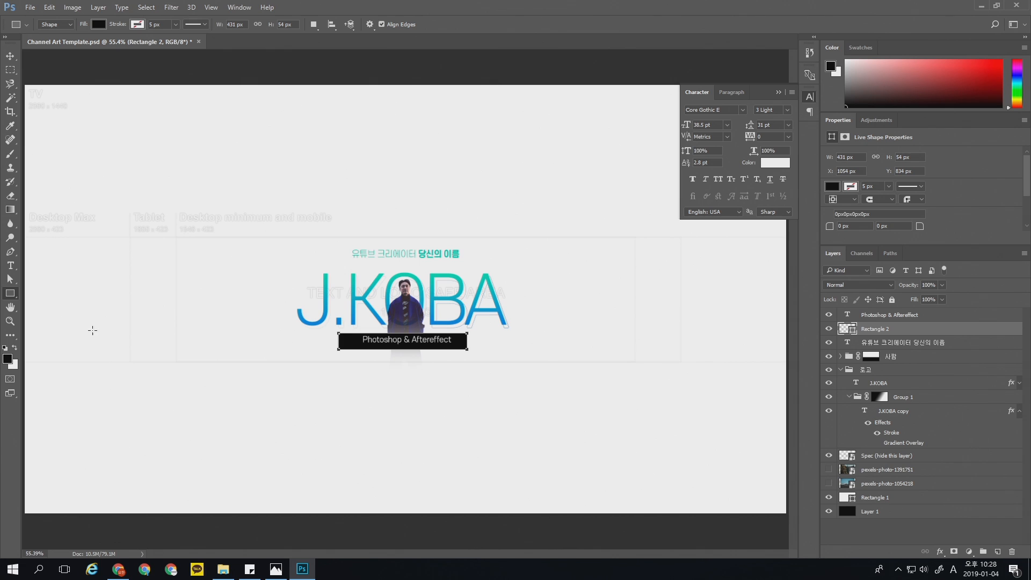
Scale the black rectangle about its center to 356 by 38 px so it fits closely around the Photoshop & Aftereffect text.
click(11, 321)
click(425, 352)
drag(426, 352, 542, 389)
key(v)
key(ctrl+t)
drag(252, 403, 277, 401)
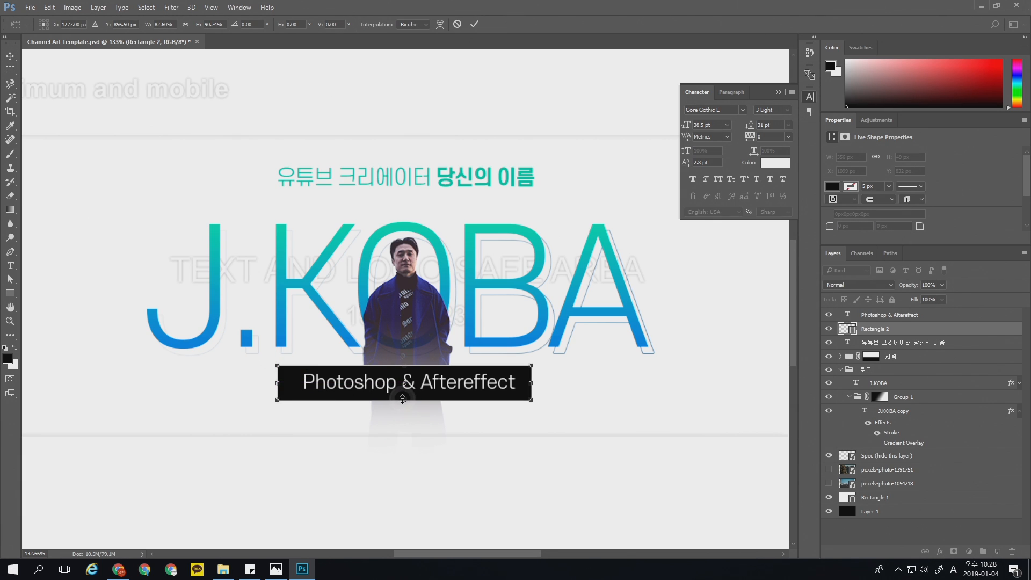
key(Return)
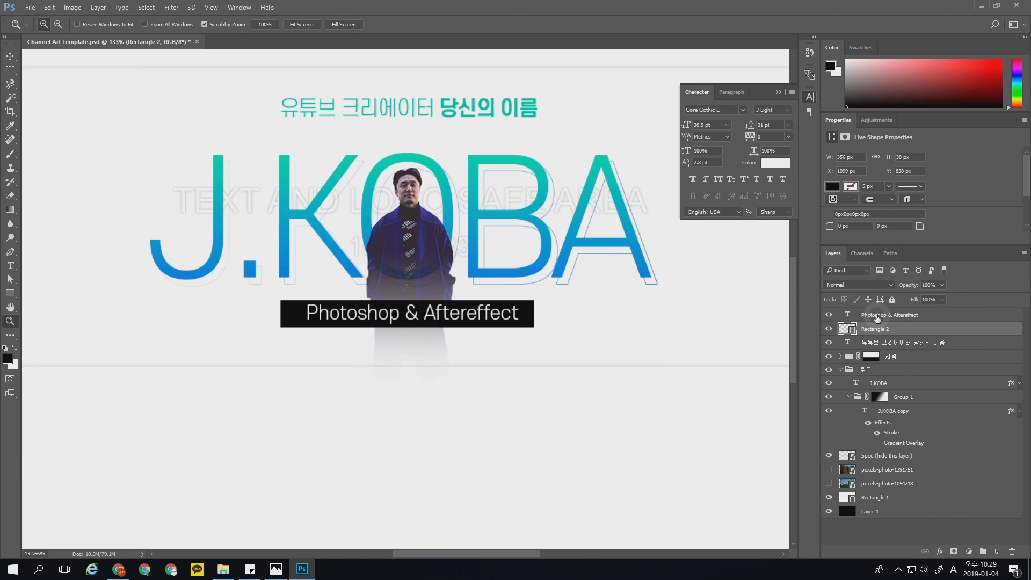
Scale the Photoshop & Aftereffect text and its rectangle down together about their center, to 10.67 pt text and a 298 by 32 px bar.
click(874, 317)
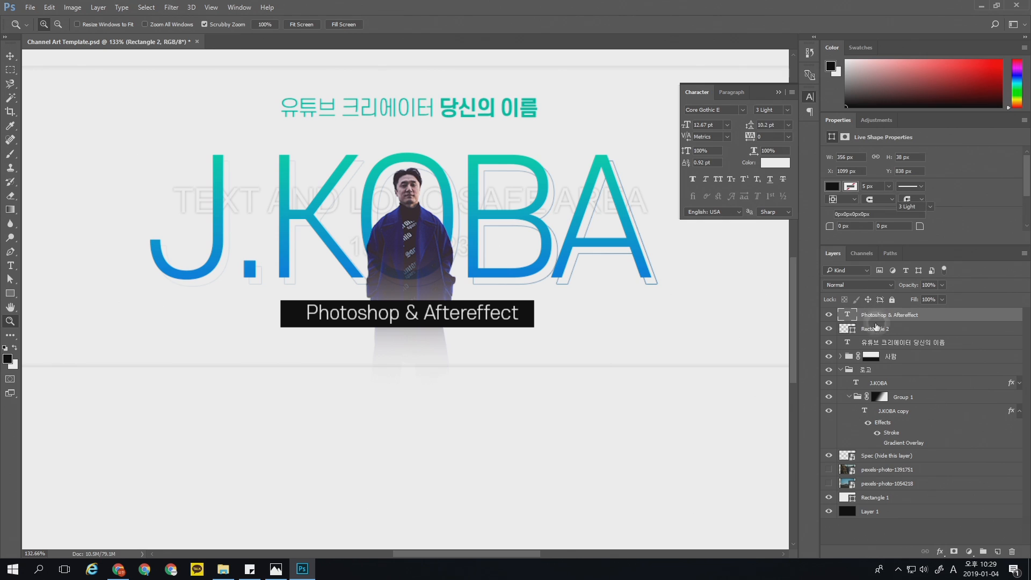
shift+click(879, 329)
key(ctrl+t)
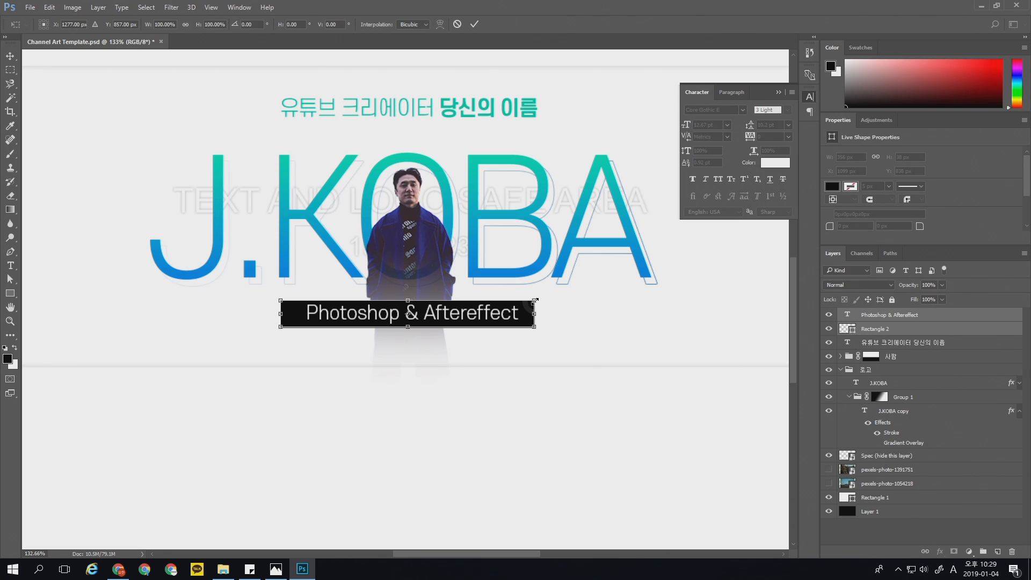
drag(535, 302, 515, 304)
key(Return)
key(z)
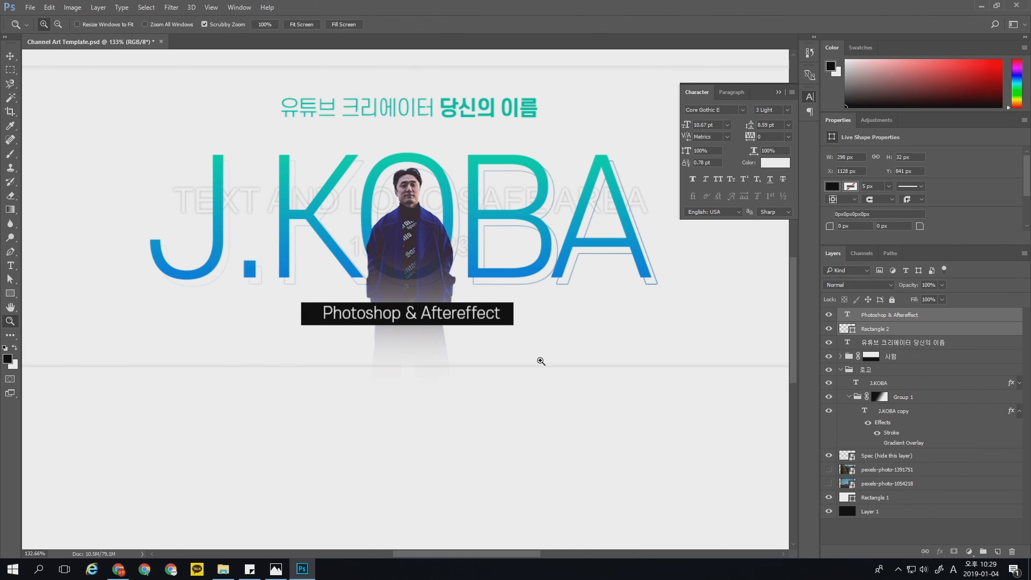
Scale the Korean tagline down to 9.95 pt and bring it closer to the top of the J.KOBA title.
click(887, 344)
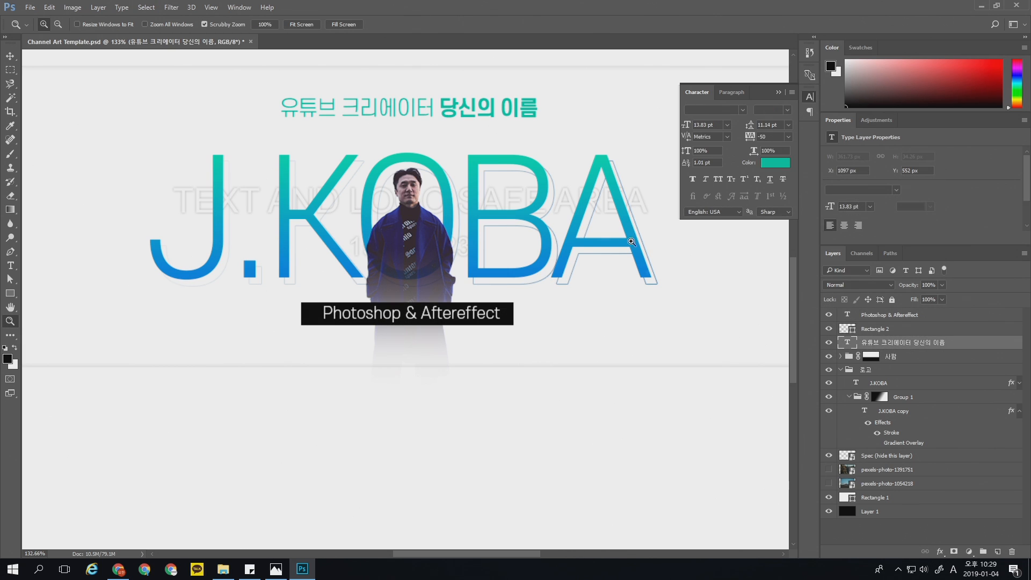
key(ctrl+t)
drag(538, 98, 448, 136)
key(Return)
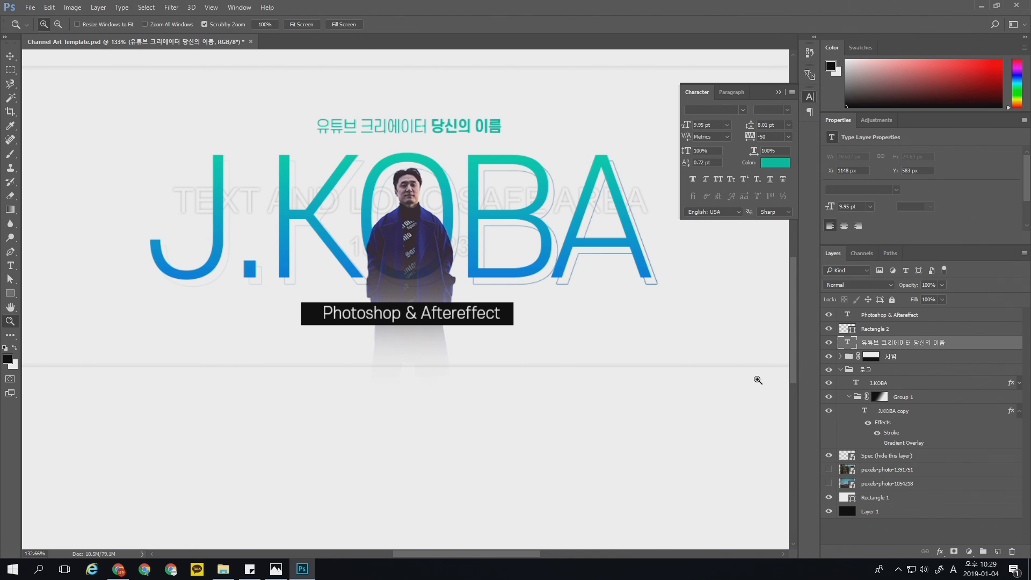
Change the fill of the rectangle behind Photoshop & Aftereffect to dark blue #024d9f, based on the blue of the title.
click(840, 331)
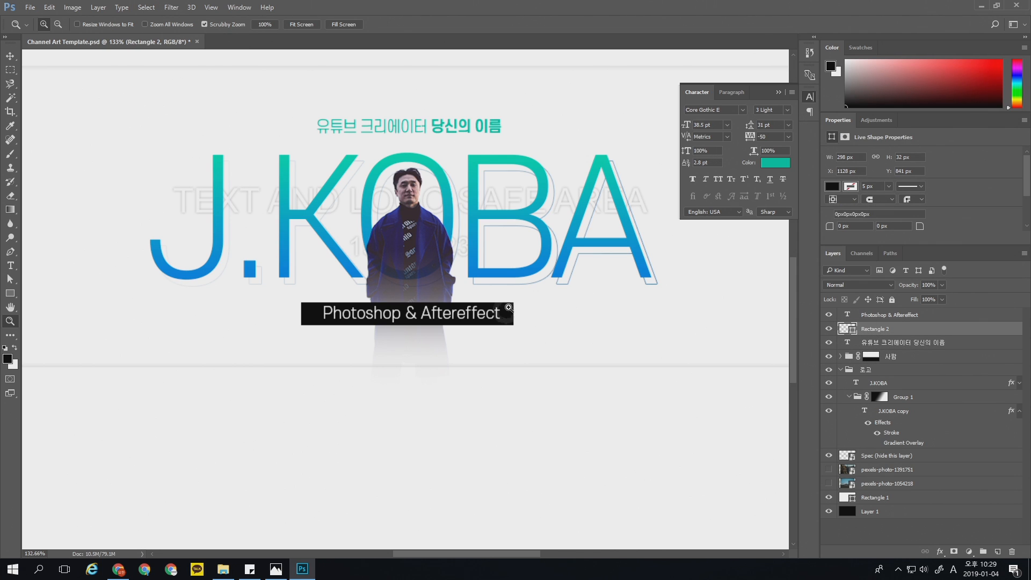
double_click(845, 328)
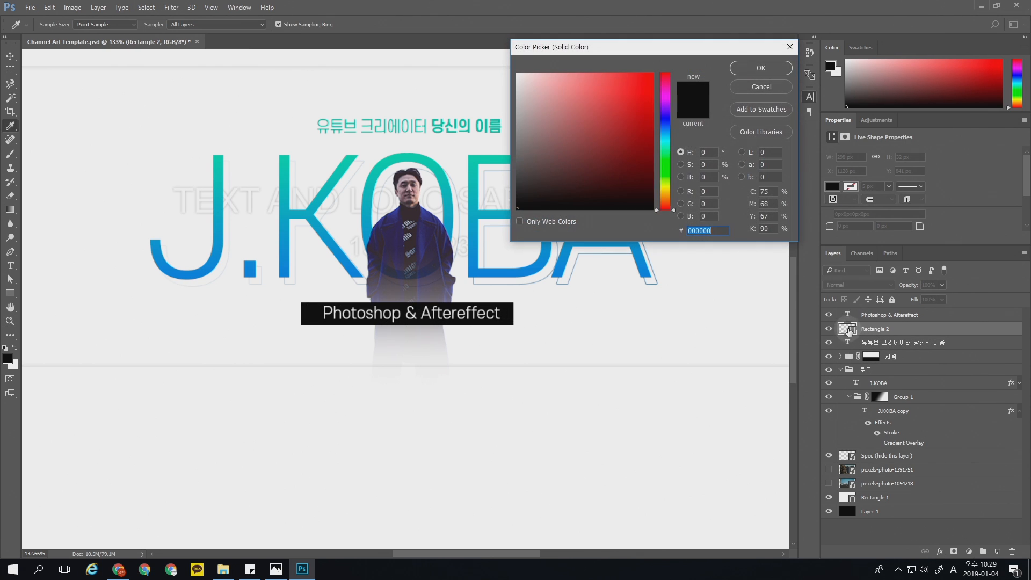
click(513, 271)
click(640, 130)
drag(641, 130, 651, 124)
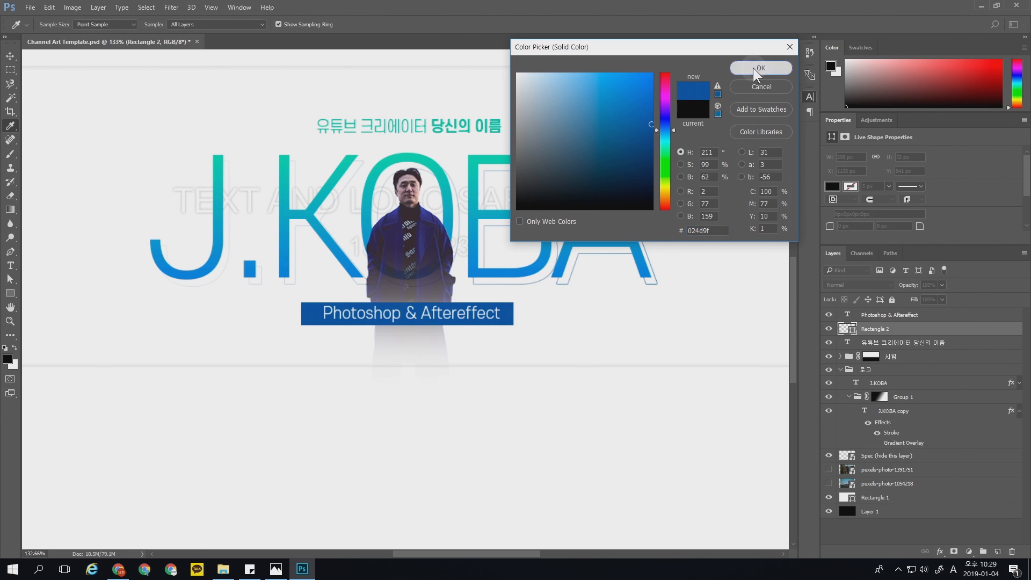
click(755, 68)
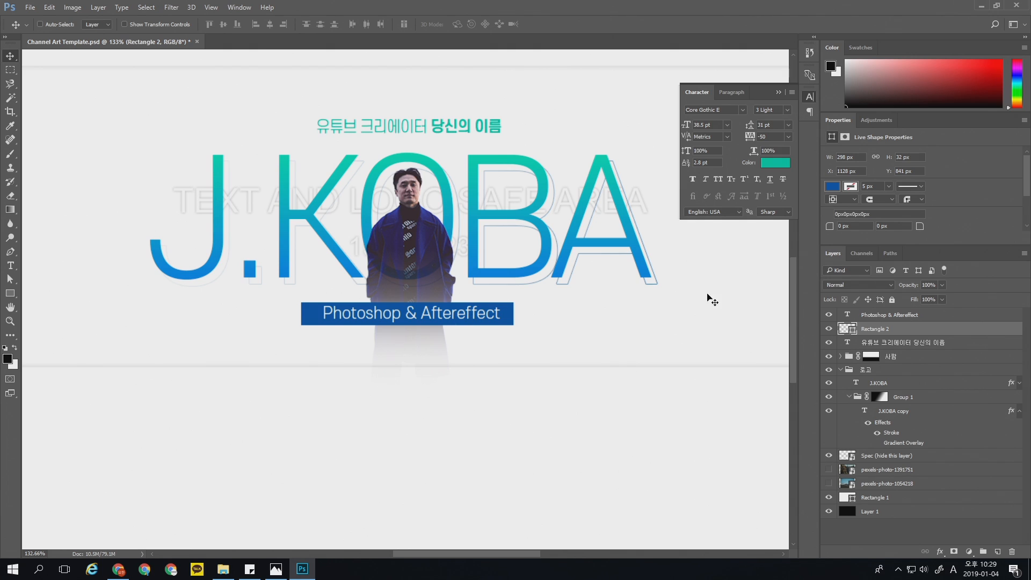
Set the blue rectangle's blend mode to Multiply and fine-tune its blue fill colour.
click(843, 286)
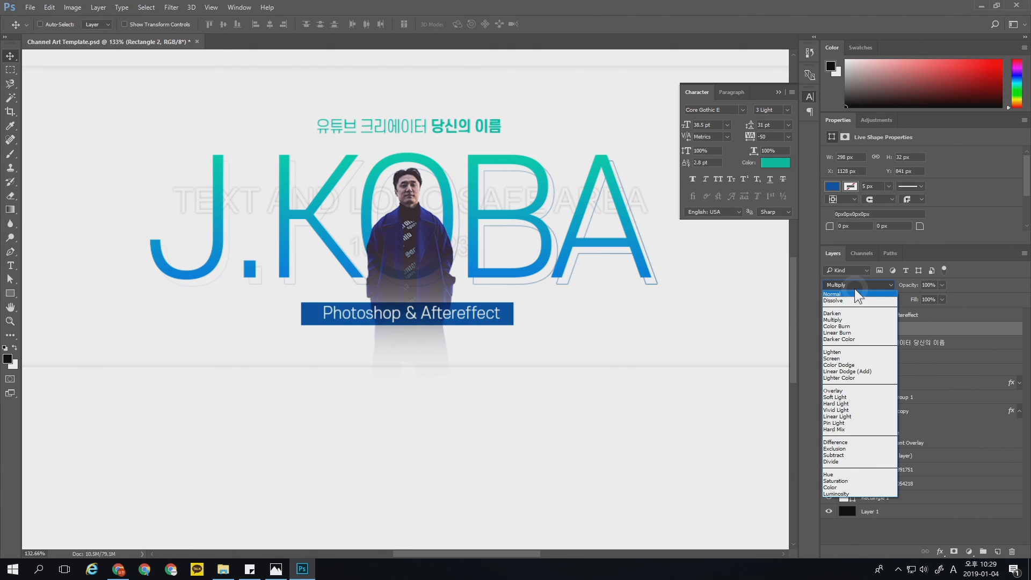
click(843, 320)
double_click(847, 328)
drag(643, 135, 644, 132)
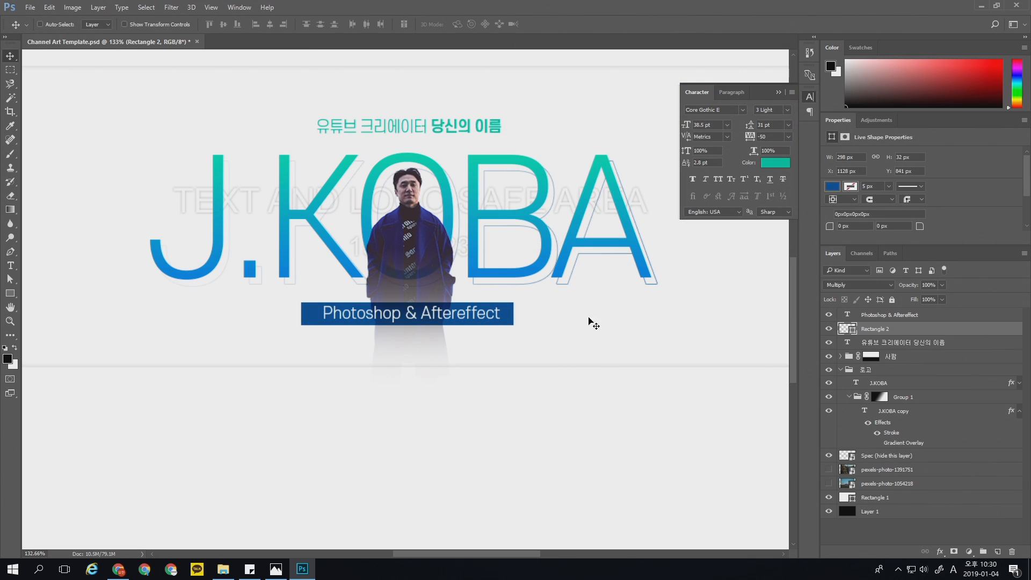
double_click(11, 307)
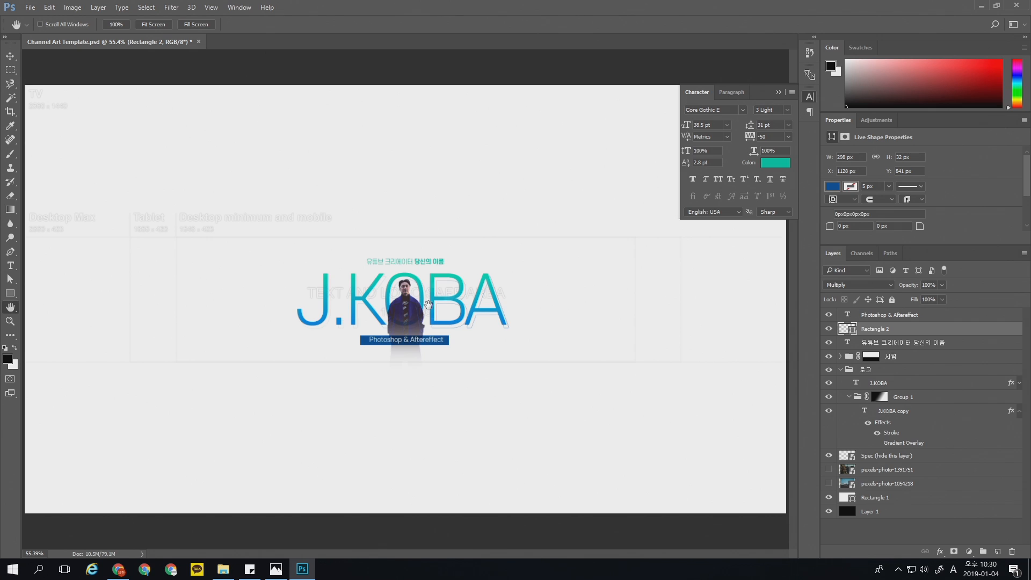
mouse_move(249, 345)
mouse_down()
mouse_move(580, 340)
mouse_move(585, 354)
mouse_up()
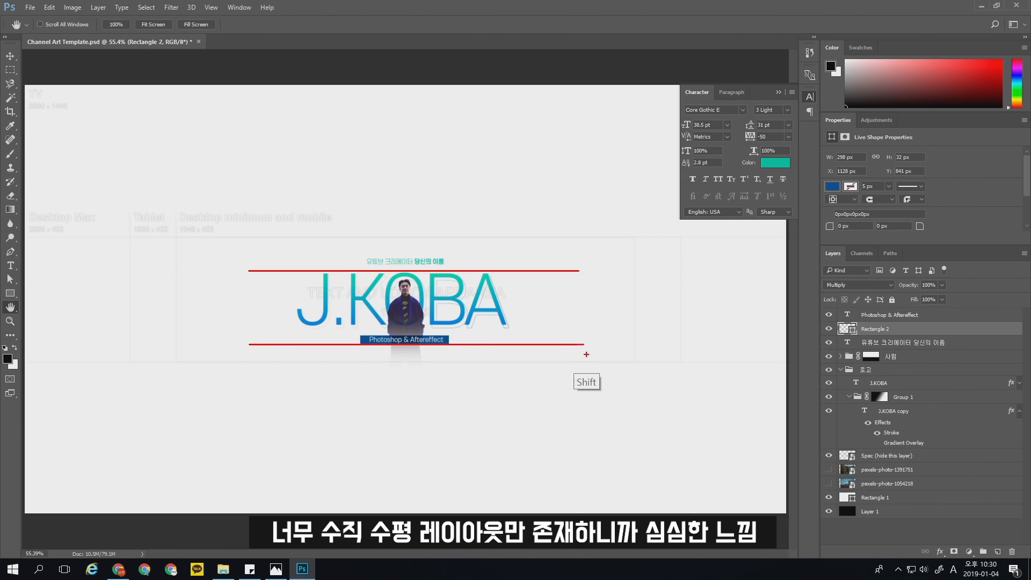
key(Escape)
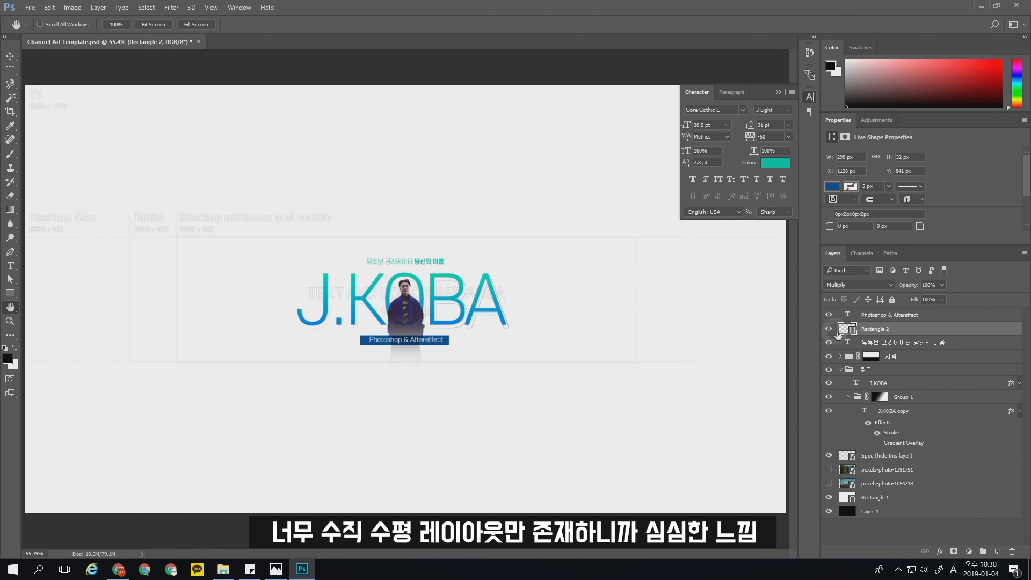
Rotate the Photoshop & Aftereffect text, its blue bar and the Korean tagline together slightly counterclockwise.
click(888, 317)
shift+click(904, 344)
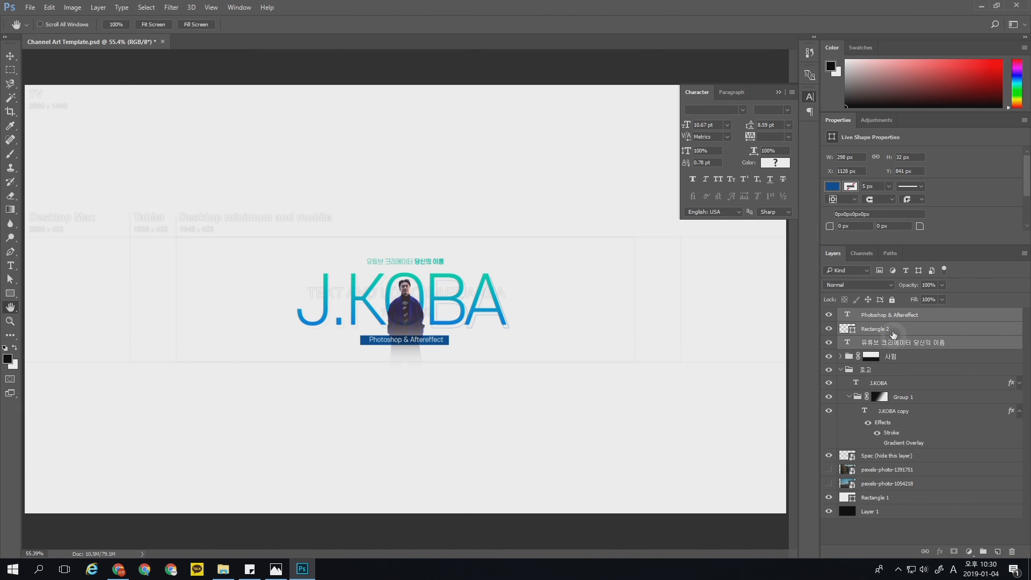
key(ctrl+t)
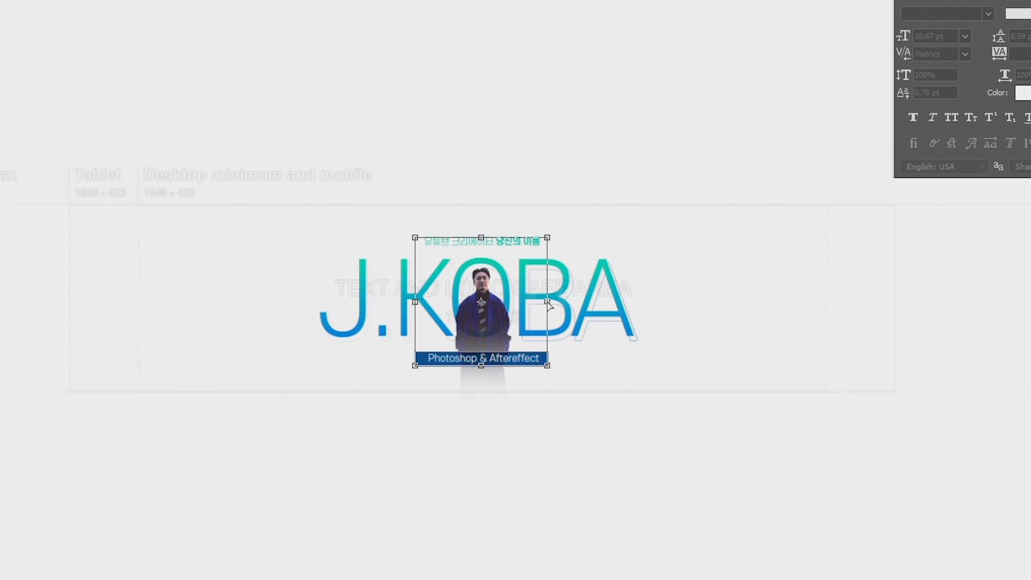
mouse_move(548, 304)
mouse_down()
mouse_move(547, 255)
mouse_move(549, 288)
mouse_up()
key(Return)
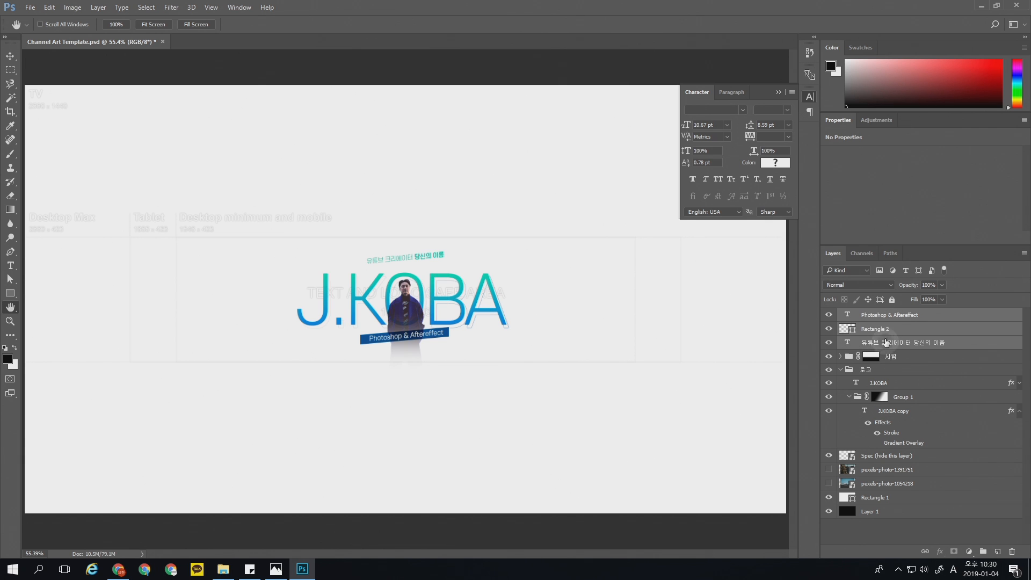
Nudge the tilted taglines and the blue bar down together to balance them around the J.KOBA title, and deselect the layers.
click(10, 56)
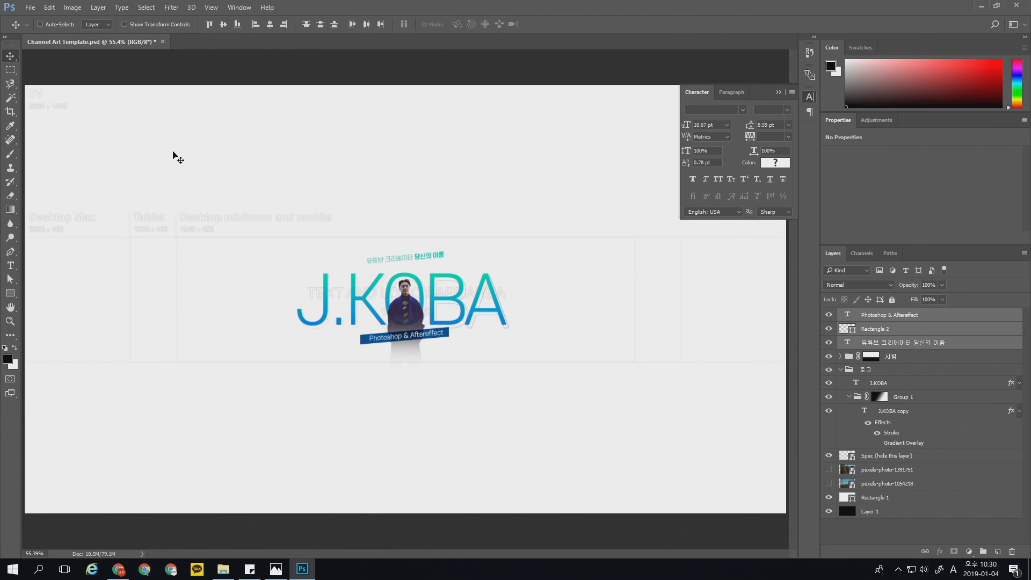
key(Down)
key(Down)
key(Down)
key(Down)
key(Down)
key(Down)
key(Down)
key(Down)
key(Down)
key(Down)
key(Down)
key(Down)
key(Down)
key(Down)
click(870, 532)
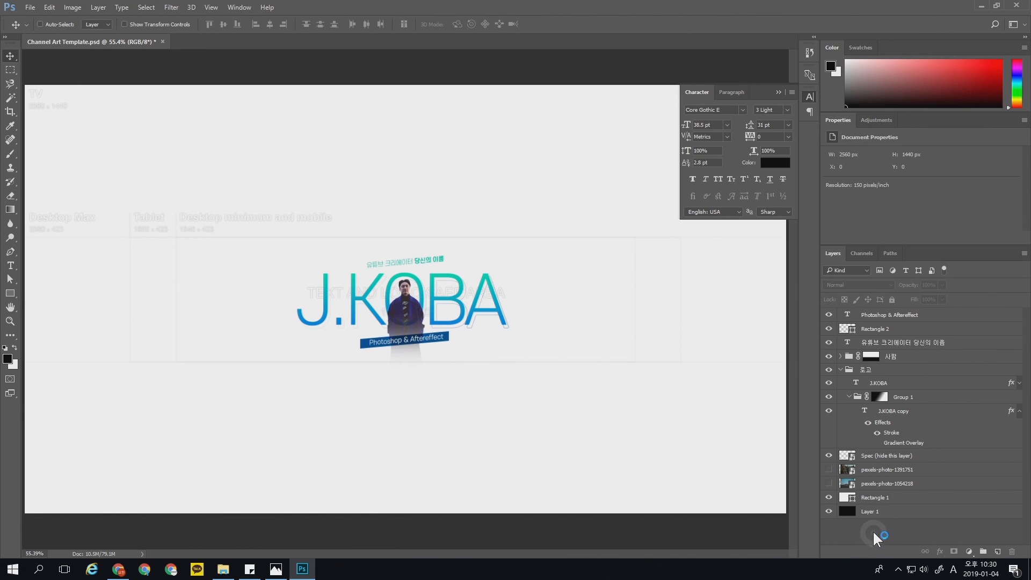
scroll(537, 327, down, 1)
key(ctrl+2)
mouse_move(197, 244)
mouse_down()
mouse_move(524, 359)
mouse_move(655, 357)
mouse_up()
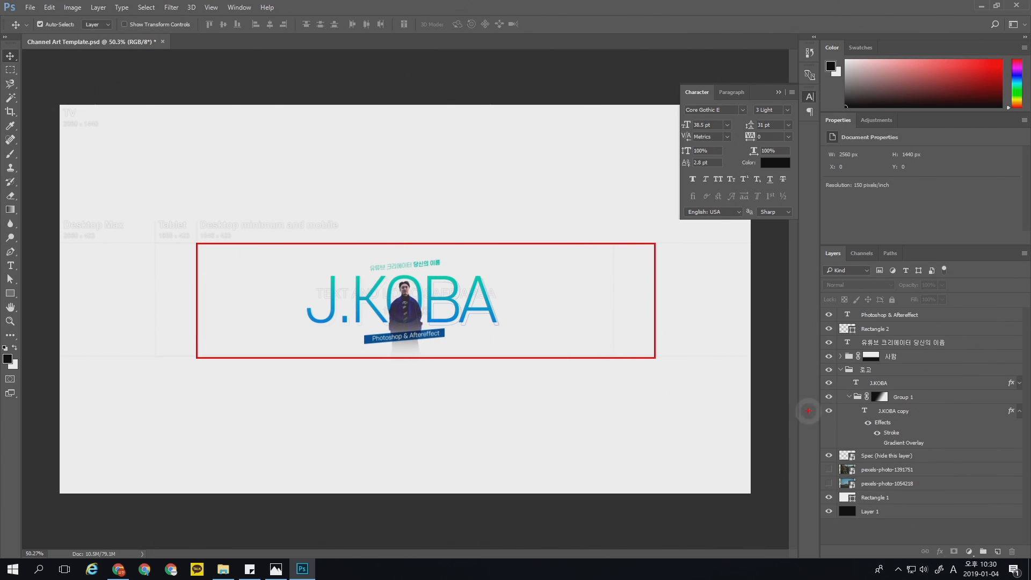
key(Escape)
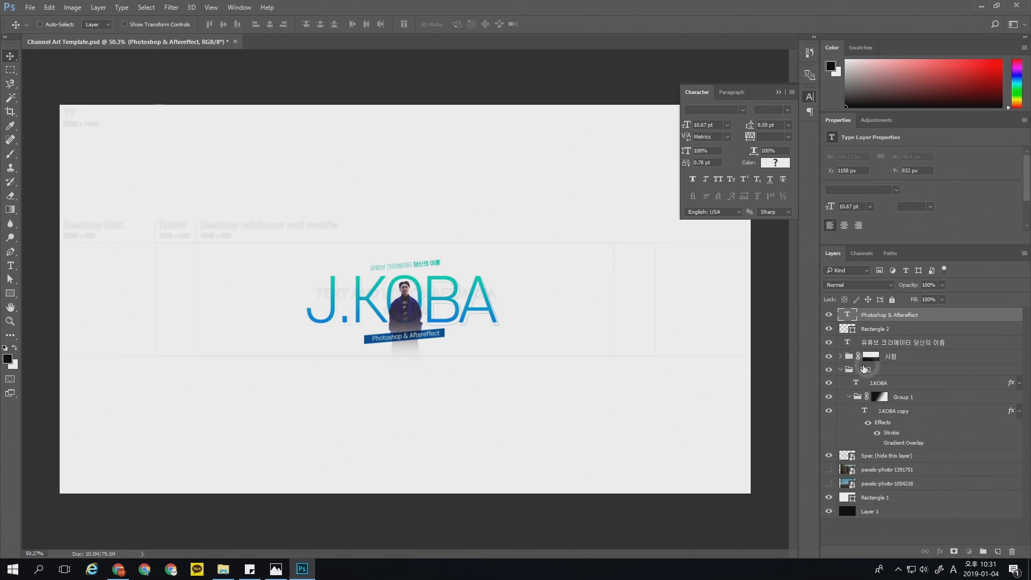
Collapse the 로고 group and nudge all the text, bar, 사람 and 로고 layers up together to center the design vertically in the safe area.
shift+click(867, 369)
click(841, 370)
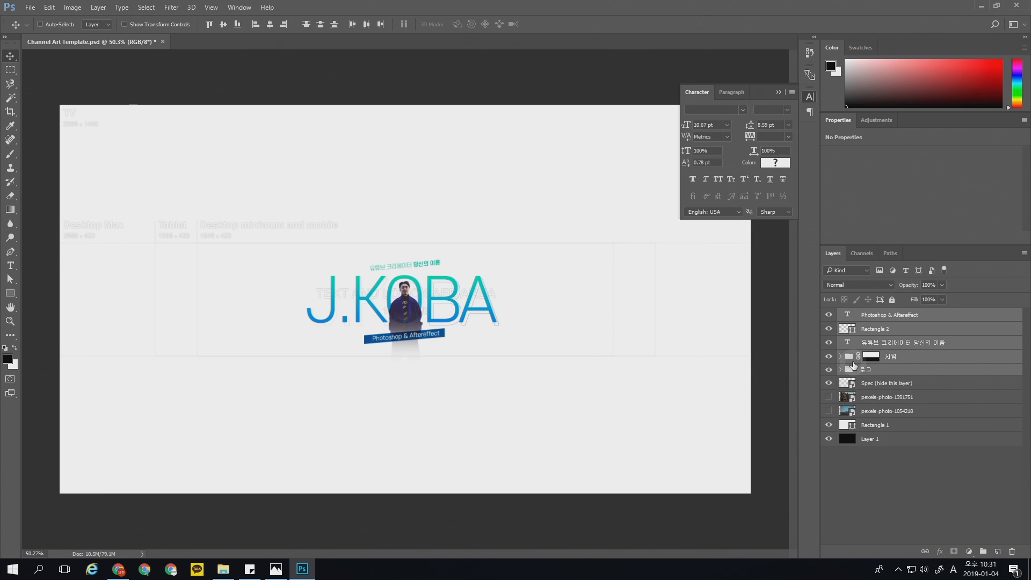
key(Up)
key(Up)
key(Up)
key(Up)
key(Up)
key(Up)
key(Up)
key(Up)
key(Up)
key(Up)
key(Up)
key(Up)
key(Up)
key(Up)
key(Up)
key(Up)
key(Up)
key(Up)
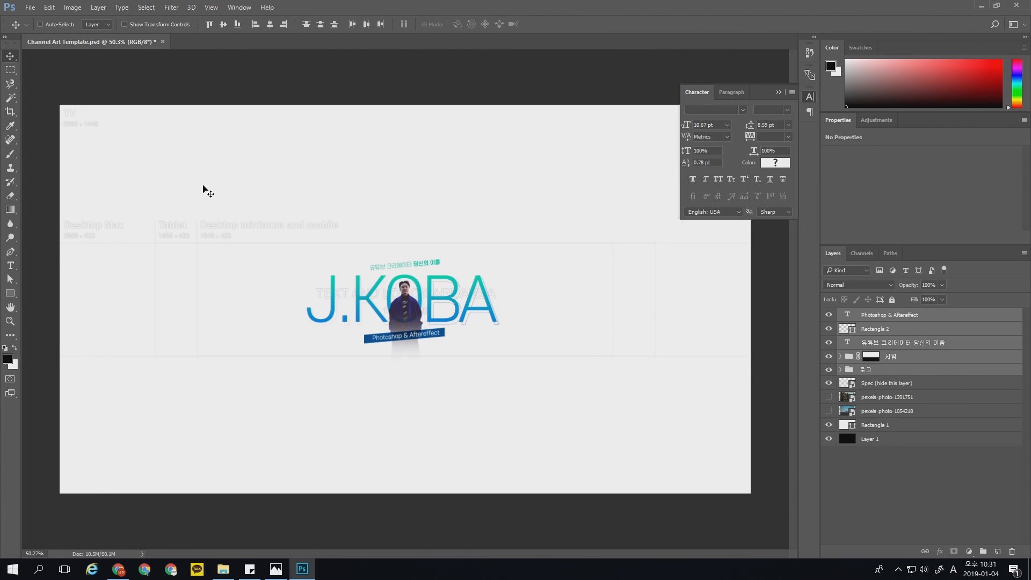
key(Down)
key(Down)
key(Down)
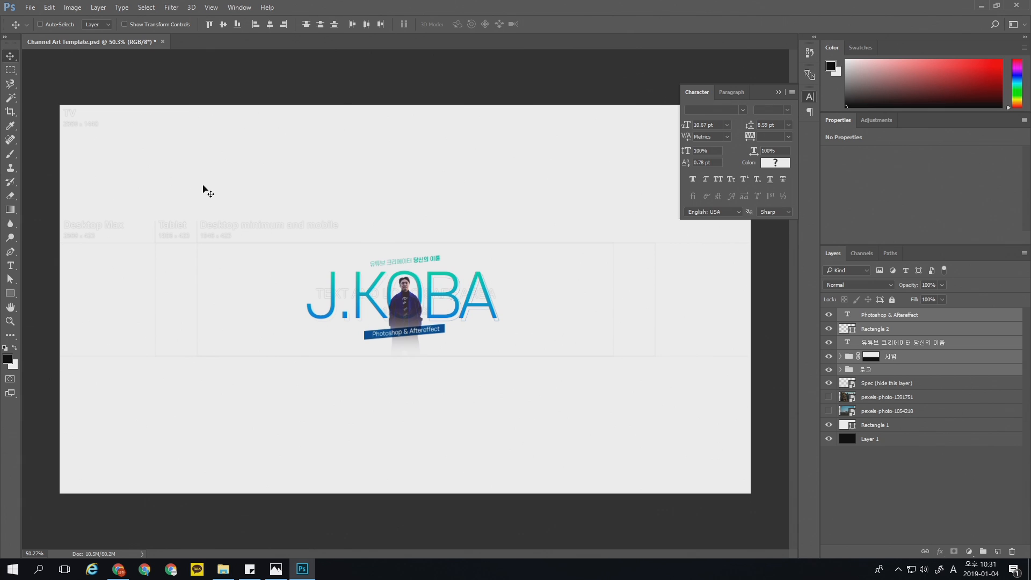
click(865, 482)
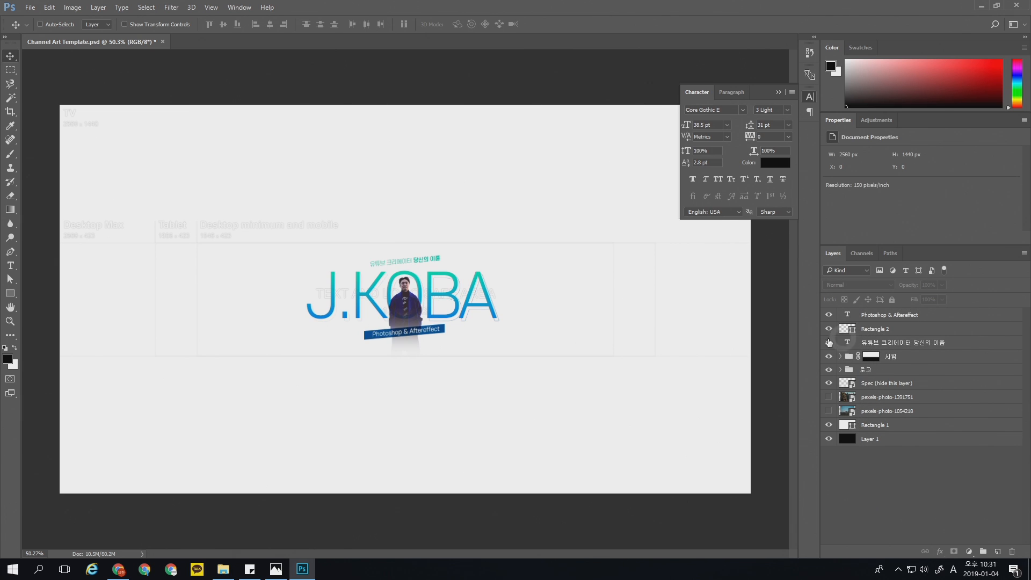
key(z)
drag(361, 338, 378, 337)
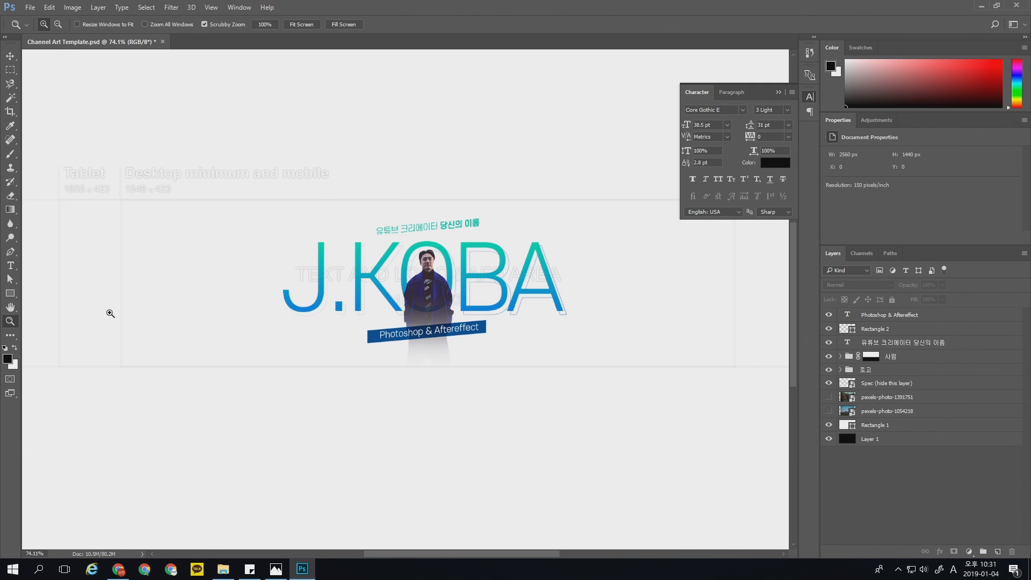
Add the text TUTOR beside the J.KOBA title and scale it down to about 18 pt.
click(12, 266)
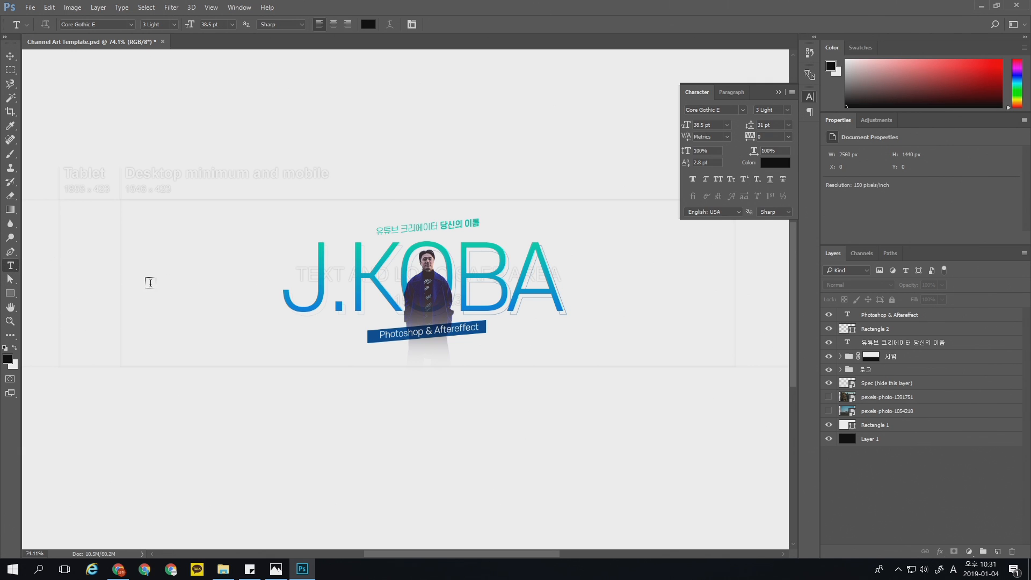
click(150, 283)
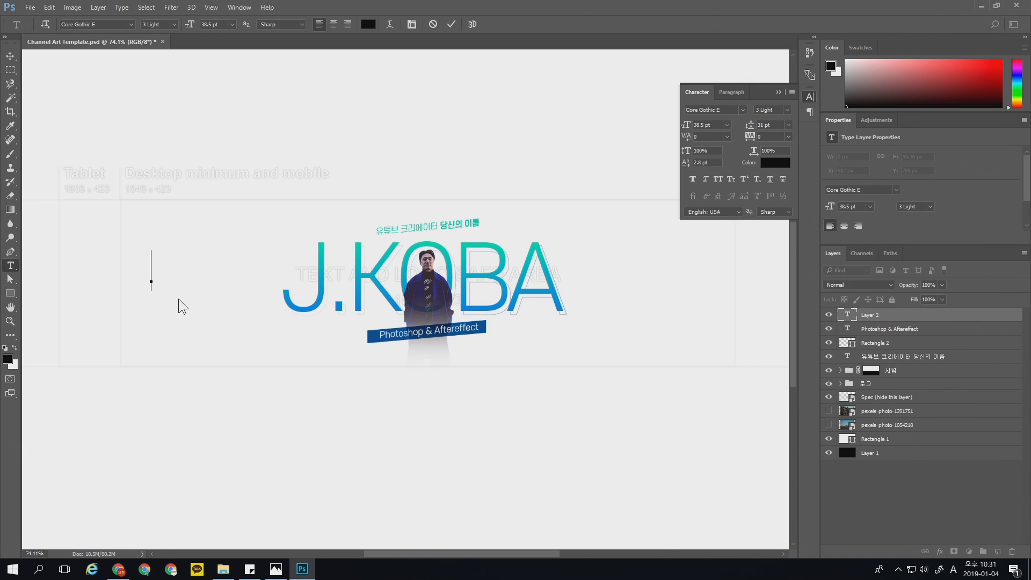
text(TUTOR)
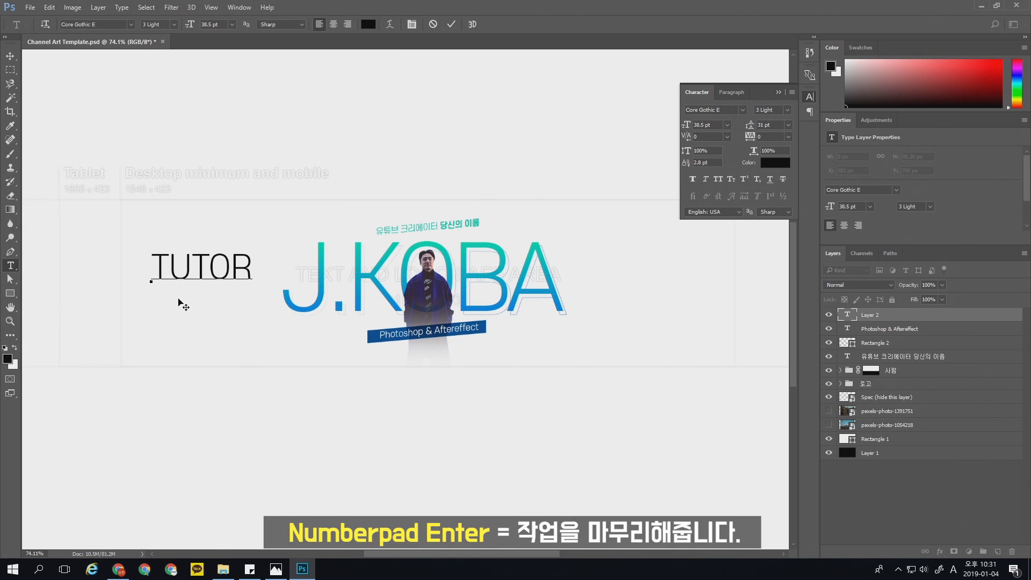
key(KP_Enter)
key(ctrl+t)
drag(257, 248, 199, 269)
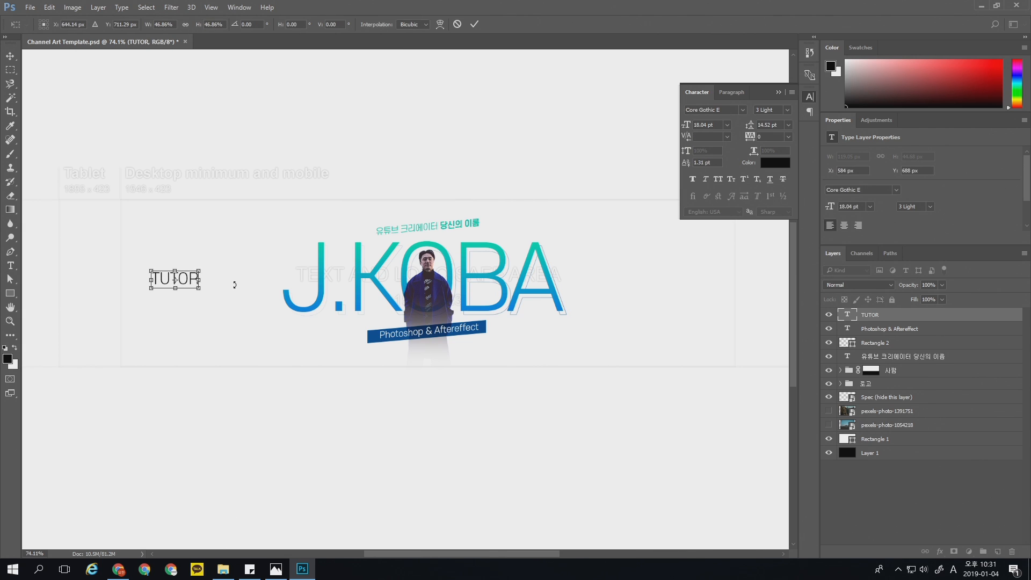
key(Return)
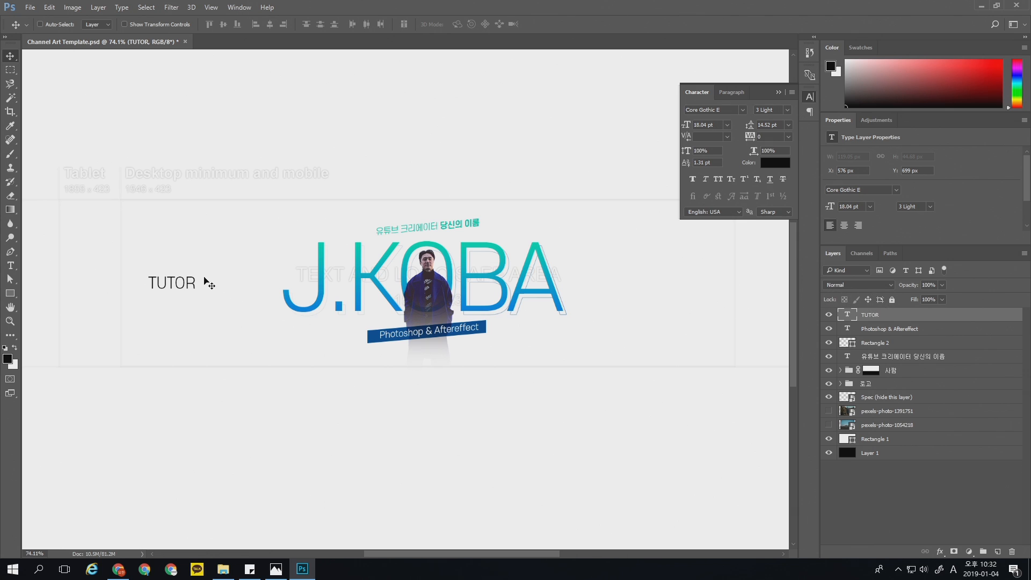
Duplicate the TUTOR text, change the copy to x, and place it midway between TUTOR and the J.KOBA title.
right_click(908, 313)
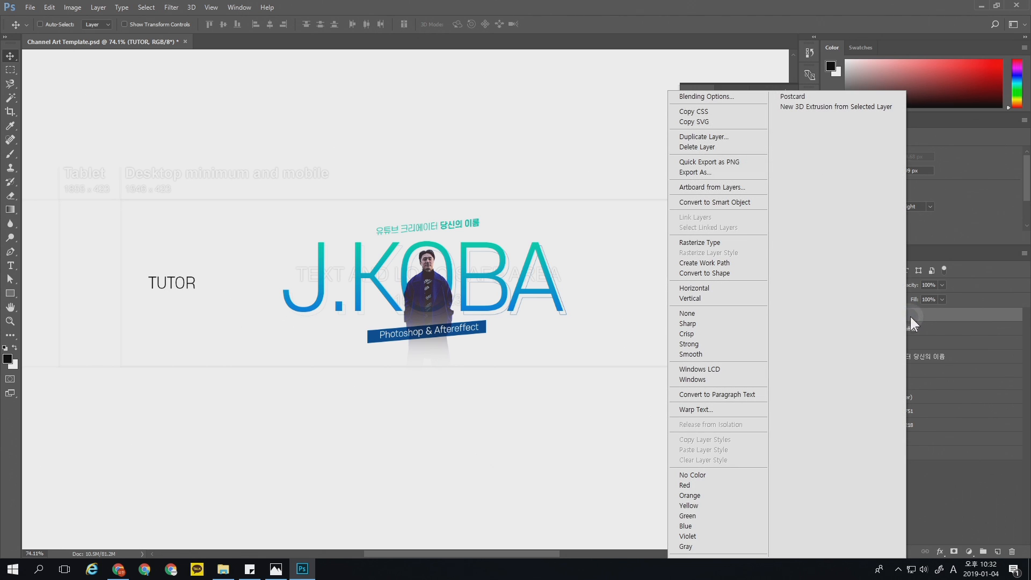
click(721, 136)
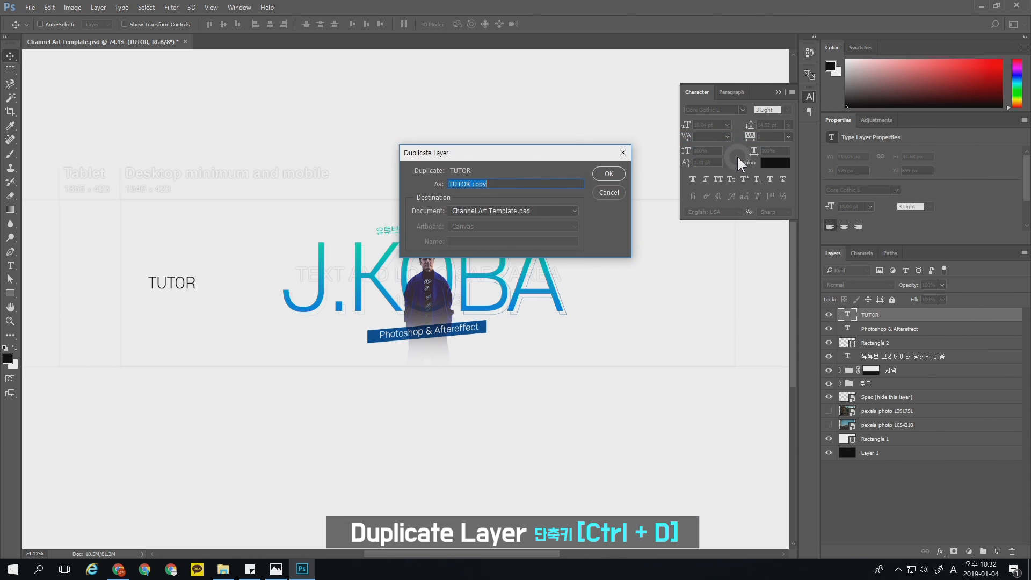
click(609, 173)
drag(217, 290, 282, 290)
click(10, 266)
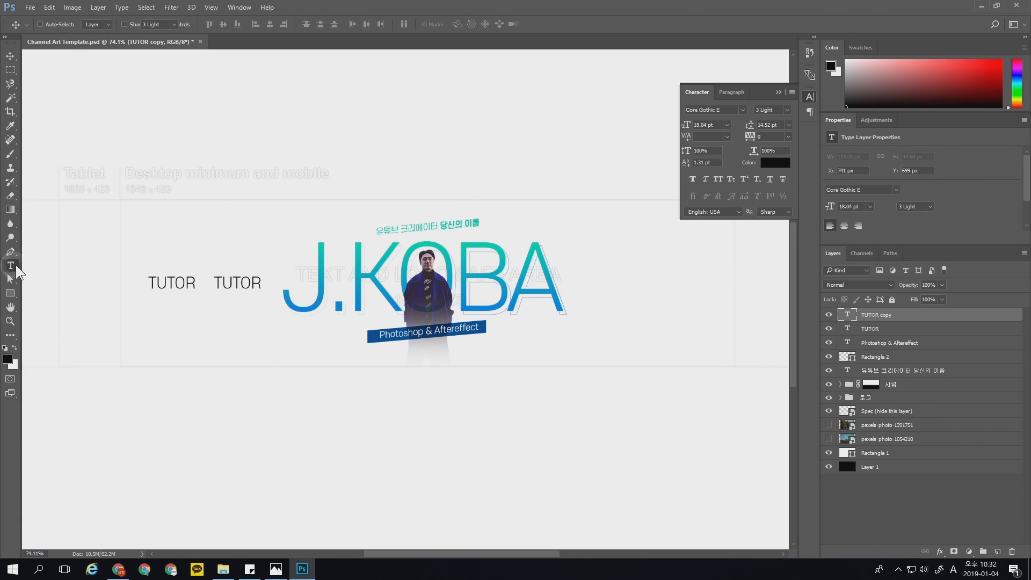
drag(234, 281, 391, 260)
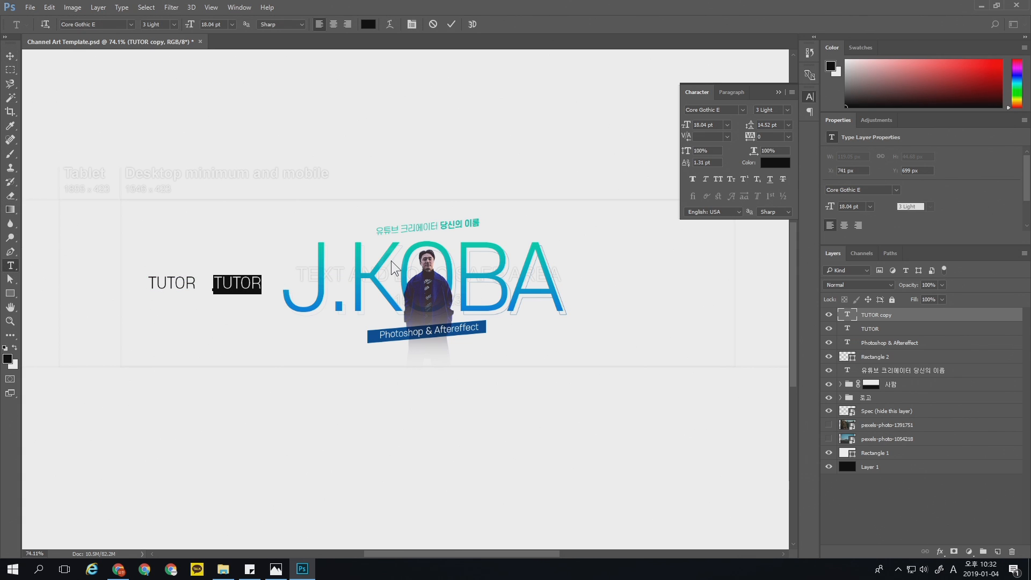
text(x)
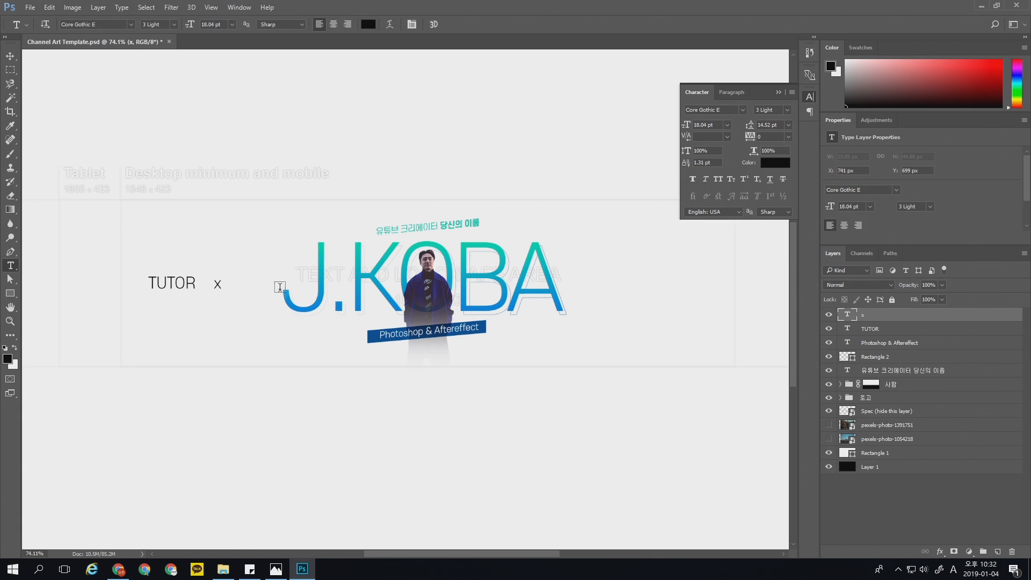
text(v)
drag(288, 298, 314, 297)
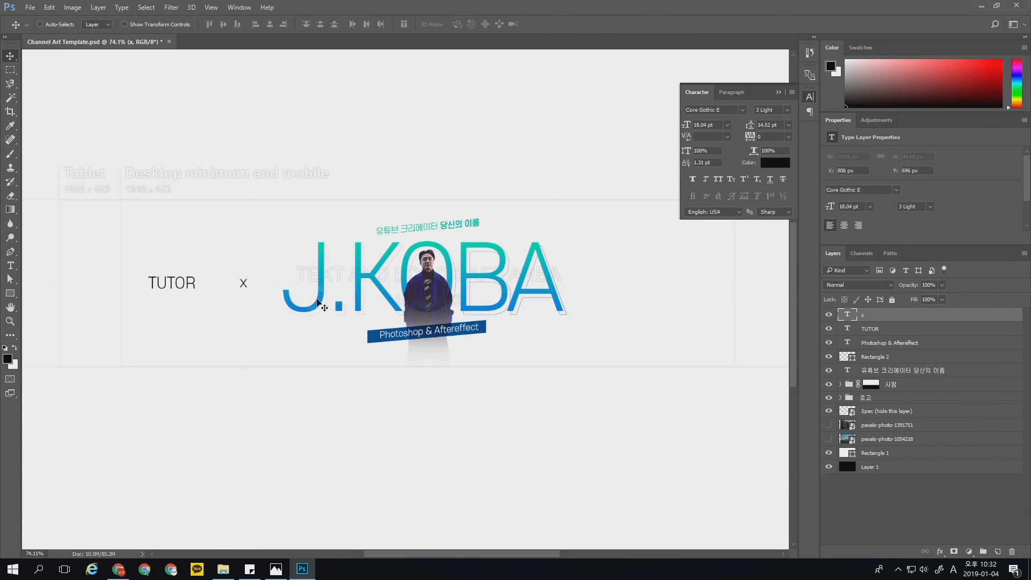
Duplicate the TUTOR and x layers and arrange the copies on the other side of the title, with the x nearest the title.
shift+click(899, 325)
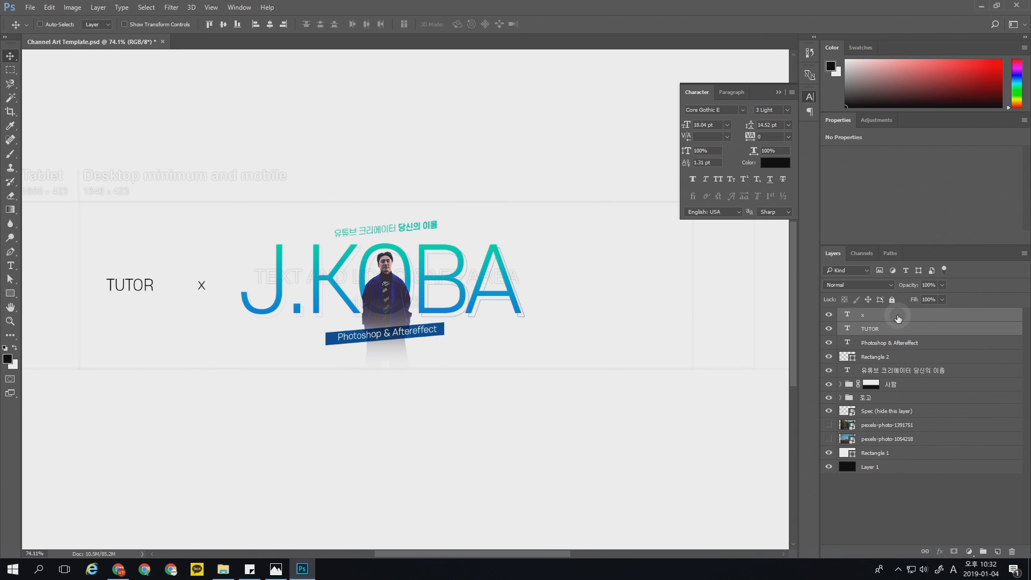
right_click(899, 319)
click(704, 136)
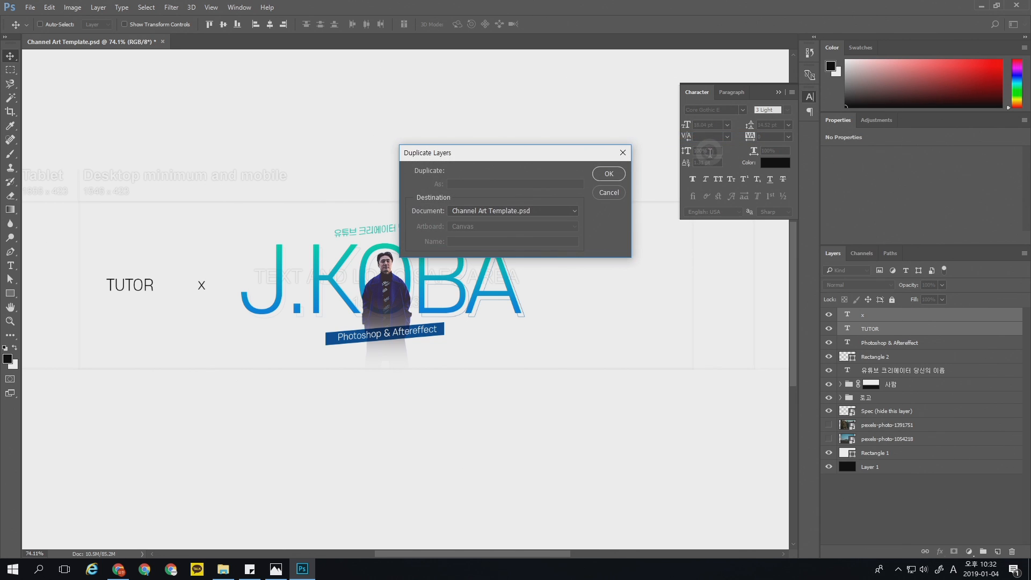
click(610, 175)
drag(168, 290, 579, 287)
click(870, 314)
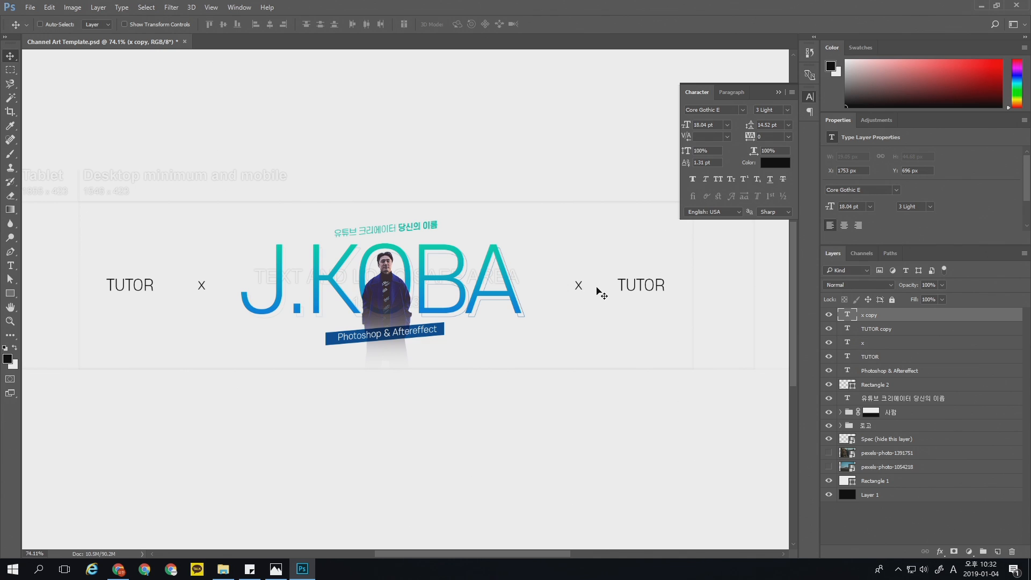
Change the duplicated TUTOR text to VLOG.
click(877, 329)
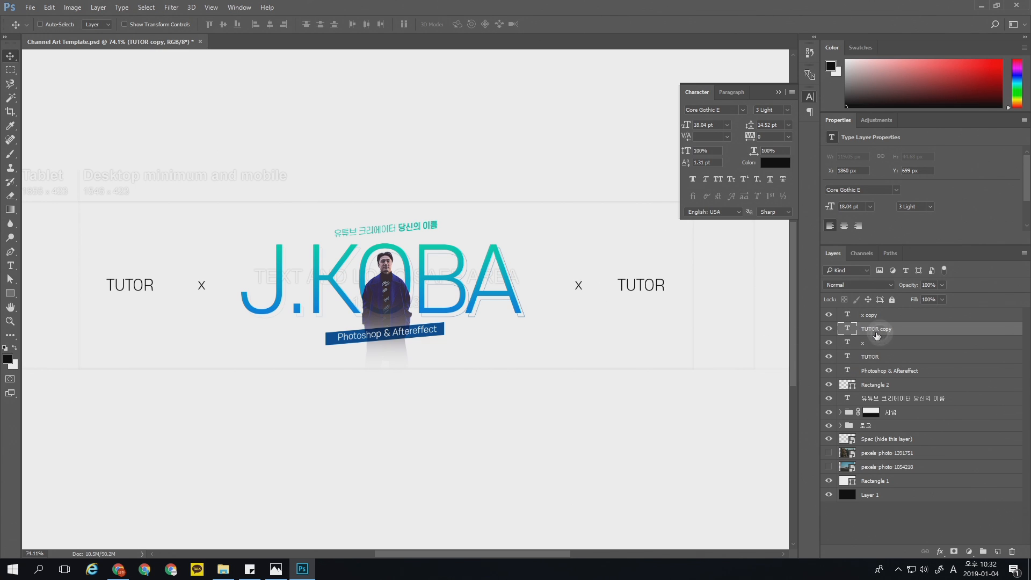
key(t)
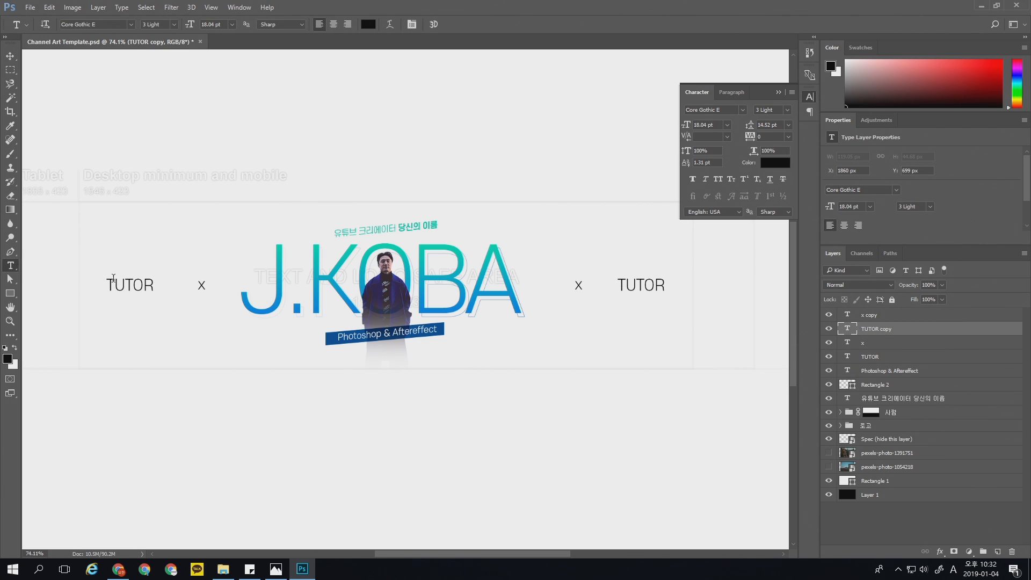
double_click(626, 285)
text(VLOG)
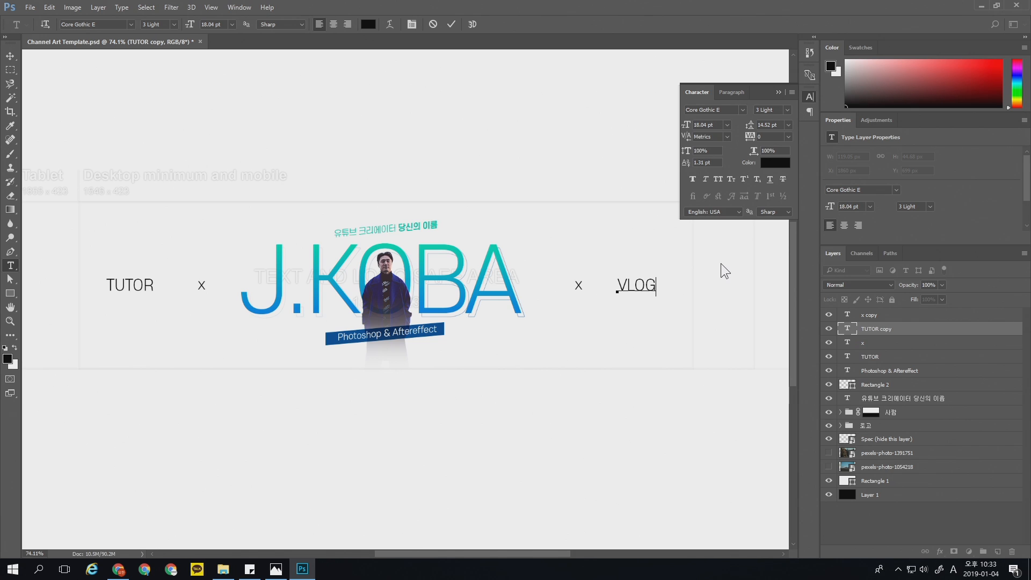
click(721, 263)
key(v)
Show the pexels-photo-1054218 mountain photo behind the design and select its layer.
drag(459, 312, 479, 333)
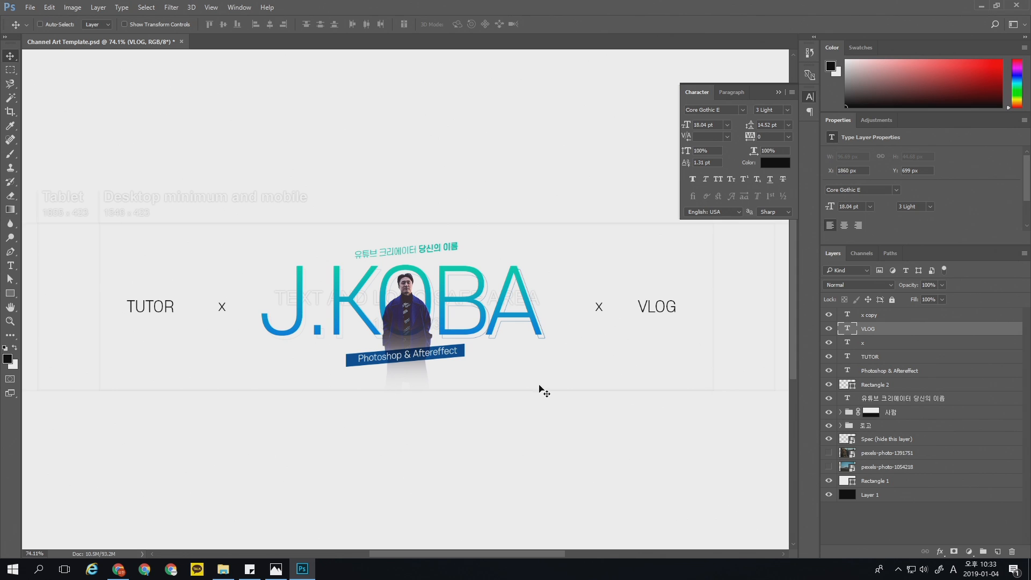
key(z)
drag(614, 343, 544, 347)
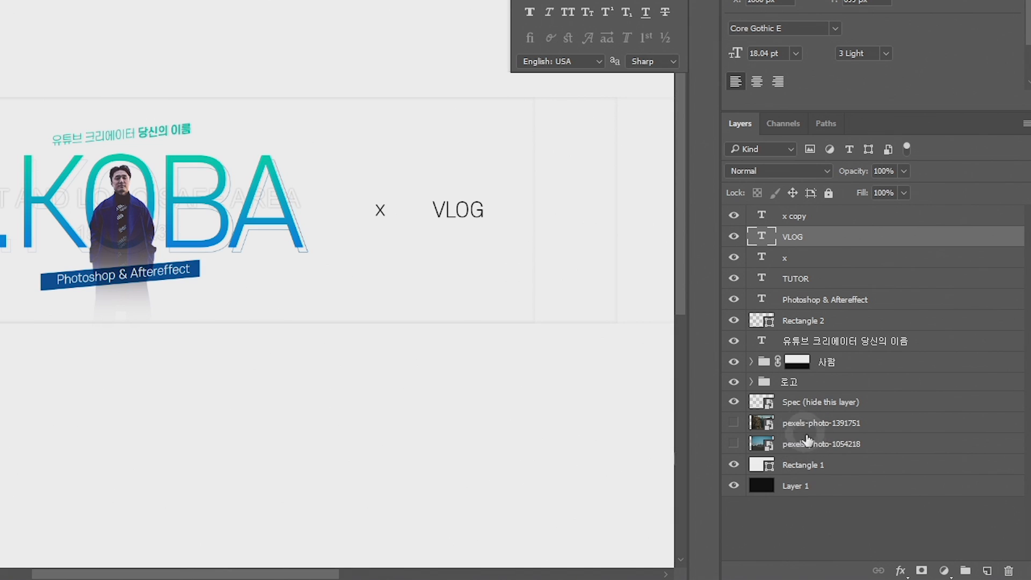
click(733, 444)
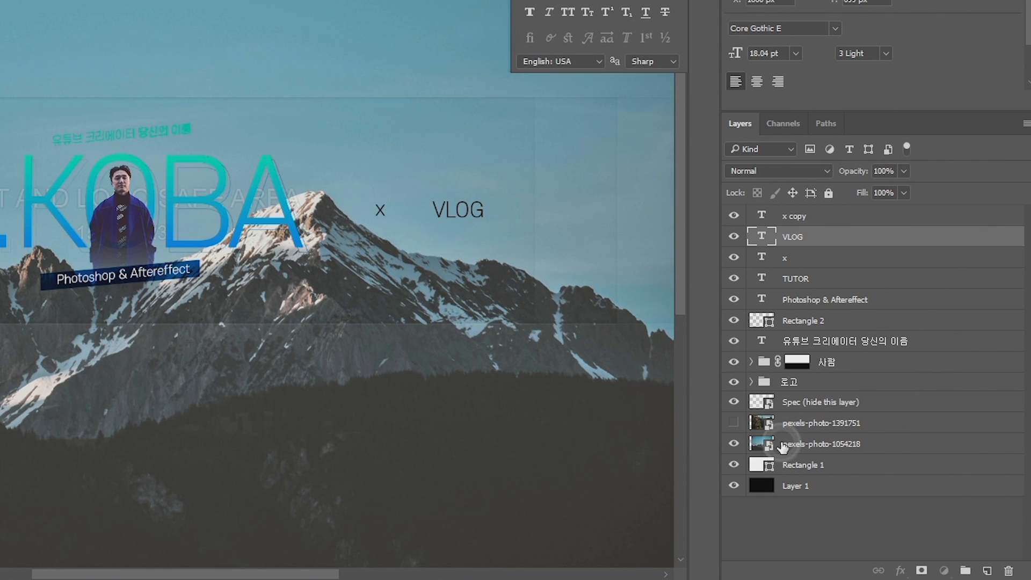
click(797, 452)
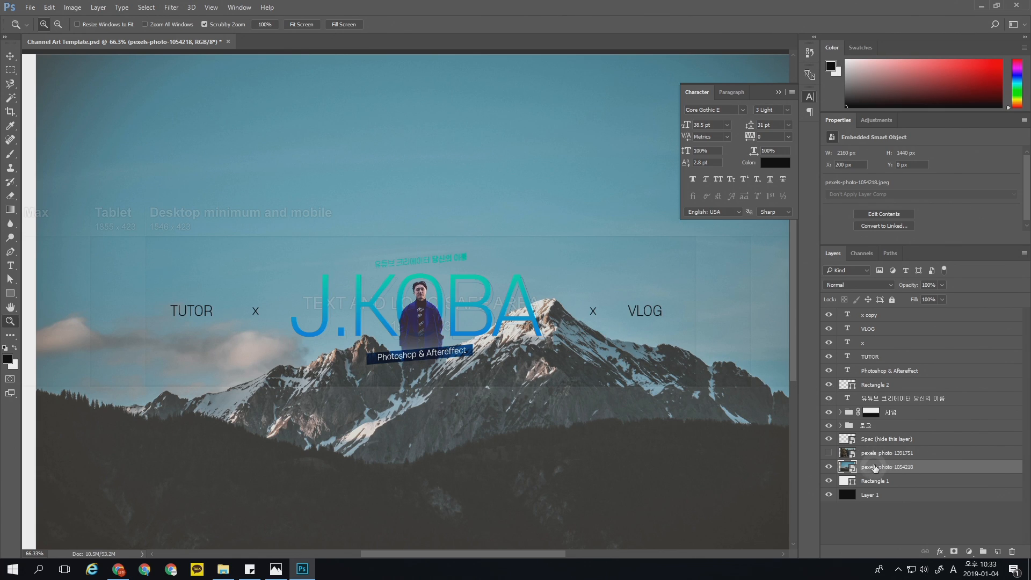
Fade the mountain photo with Levels, raising the output black level to about 216 and lowering the input white point.
click(99, 7)
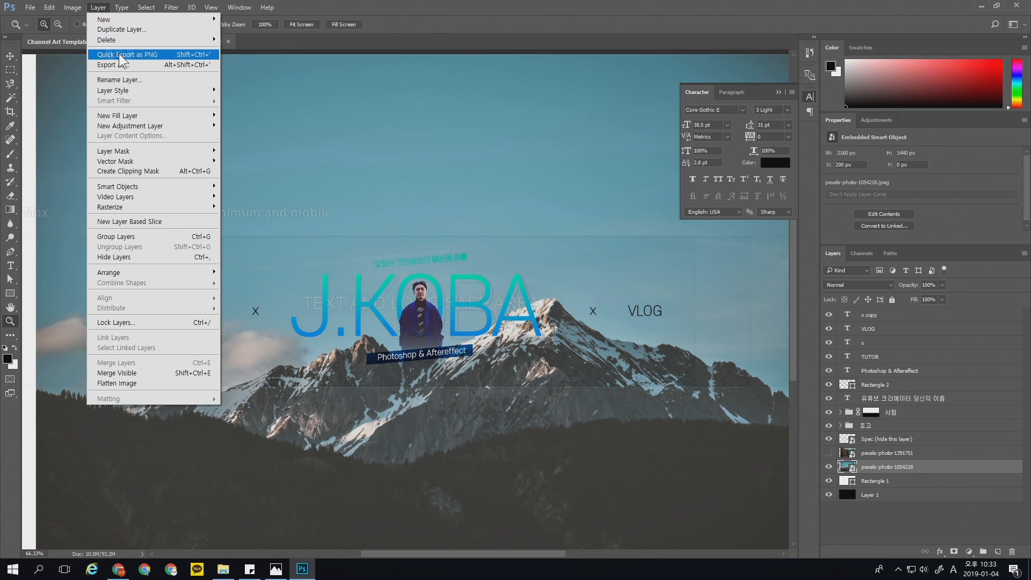
mouse_move(73, 7)
mouse_move(103, 34)
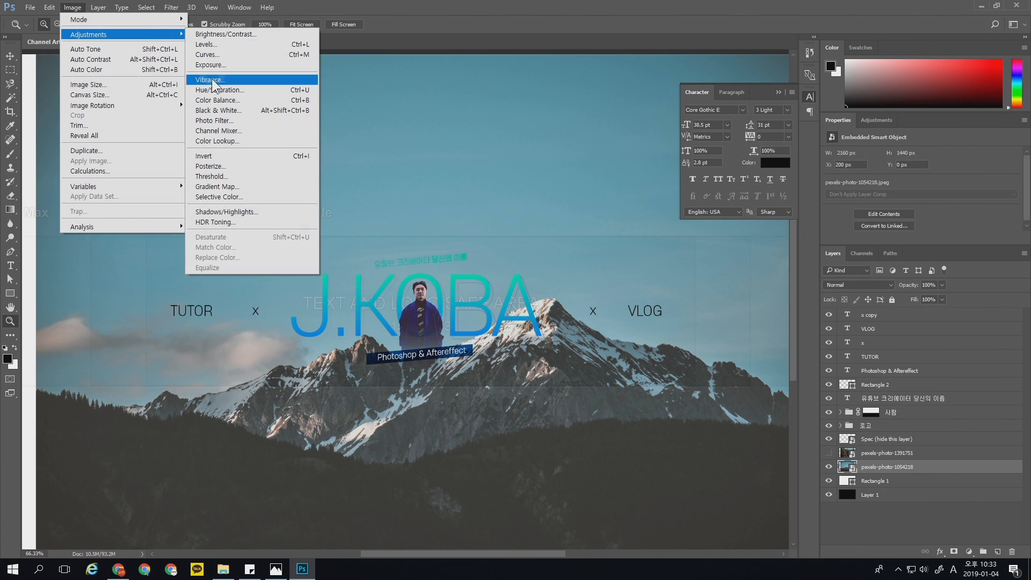
click(206, 44)
drag(580, 198, 695, 225)
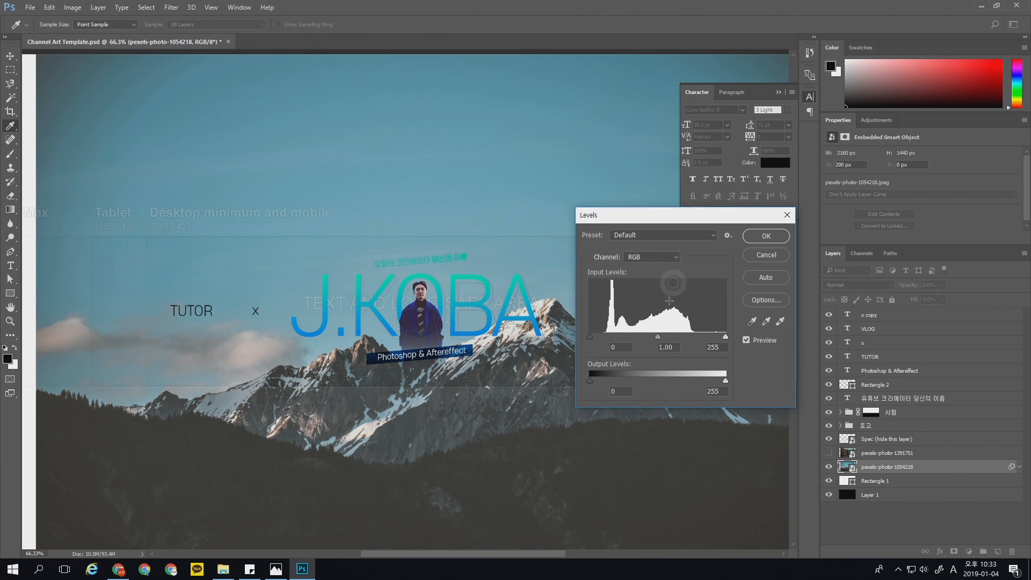
drag(591, 378, 706, 379)
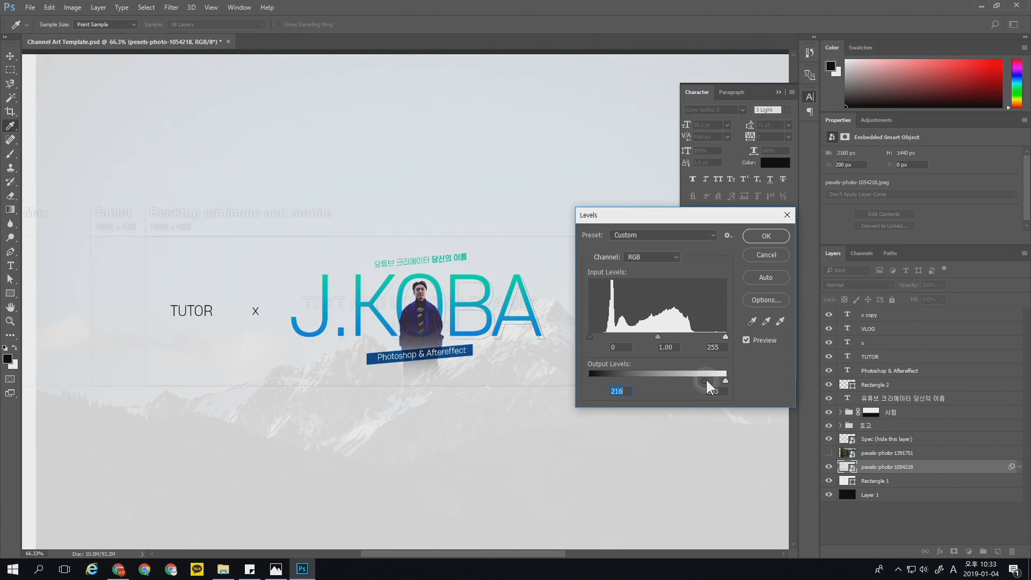
drag(725, 338, 702, 337)
drag(706, 380, 709, 379)
key(Return)
Enlarge the mountain photo proportionally from its center to about 2588 x 1726 px so it covers the whole canvas.
key(z)
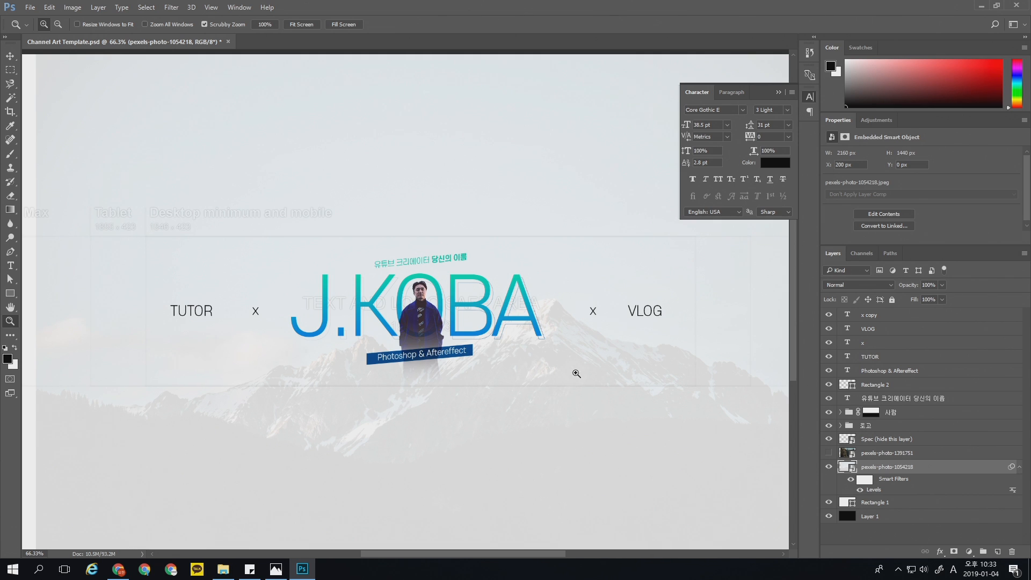
double_click(10, 308)
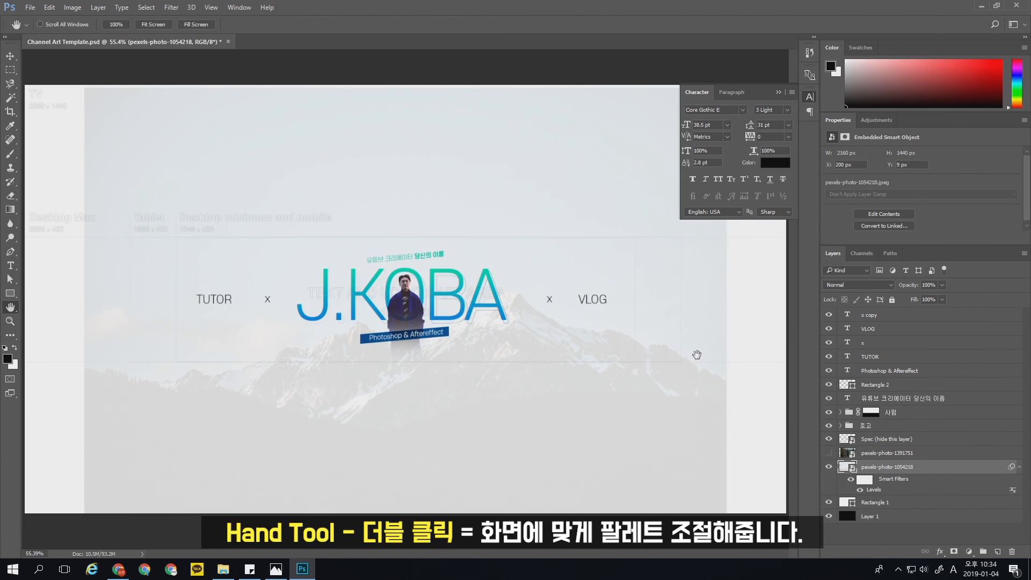
key(z)
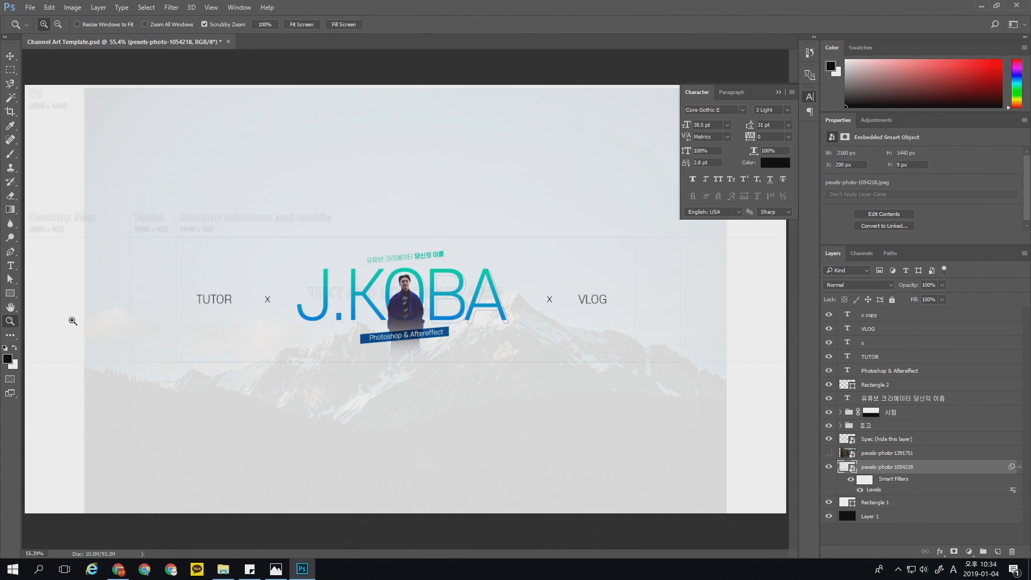
alt+click(527, 302)
key(v)
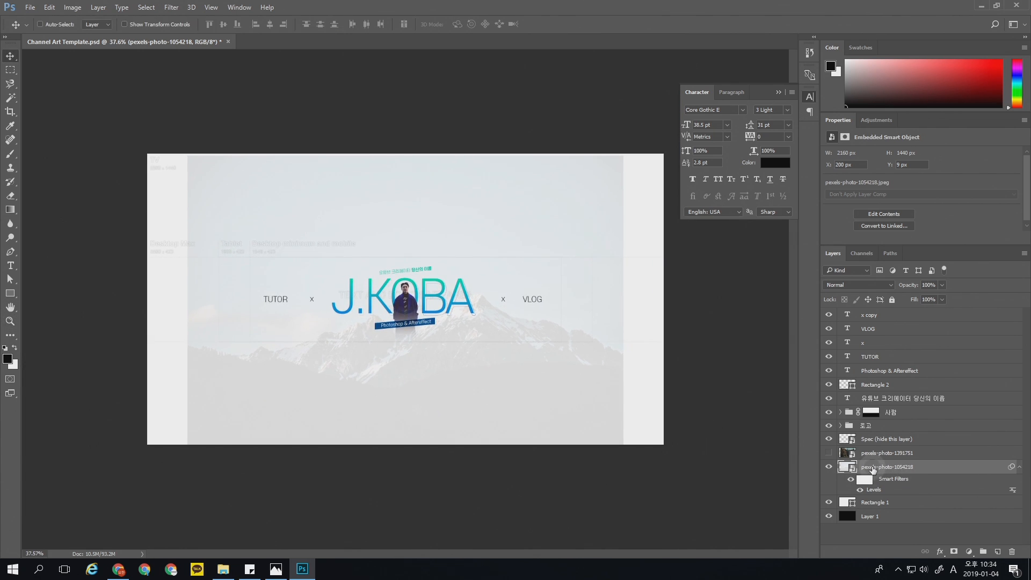
key(ctrl+t)
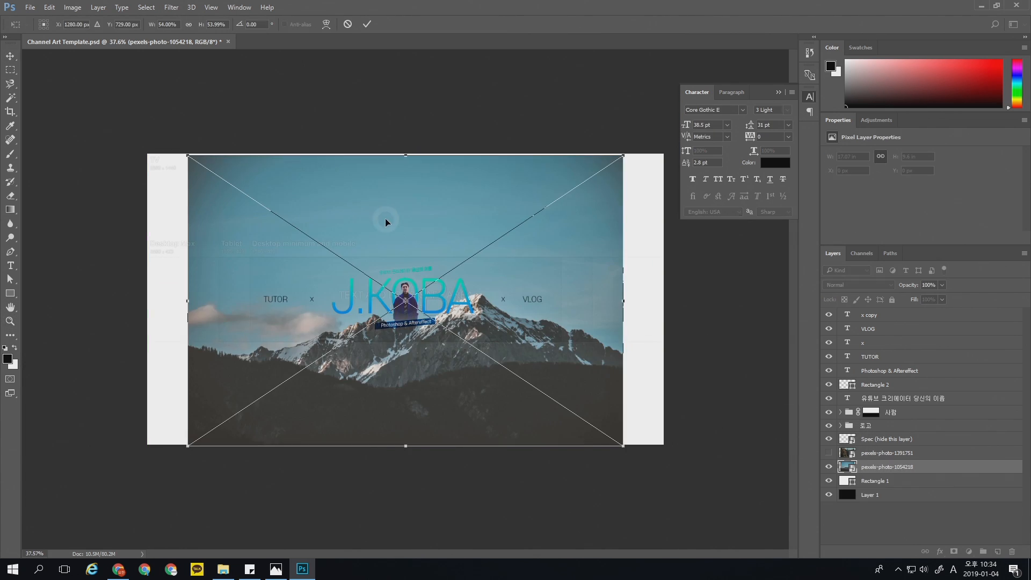
drag(621, 158, 676, 124)
key(Return)
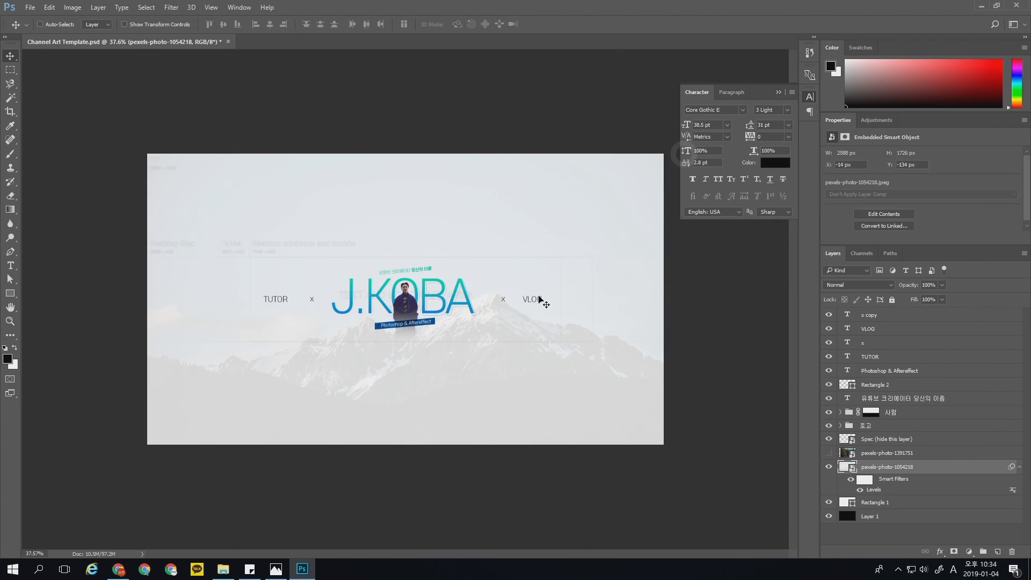
Nudge the tilted Photoshop & Aftereffect tagline and its blue ribbon down a few pixels, moving the text about 6 px in total.
key(z)
drag(423, 334, 440, 355)
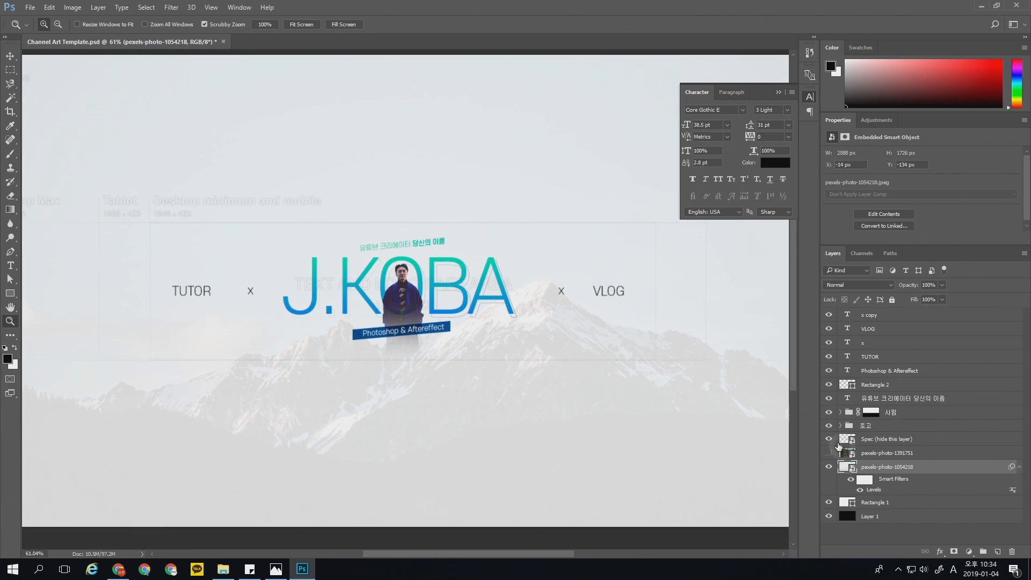
click(859, 453)
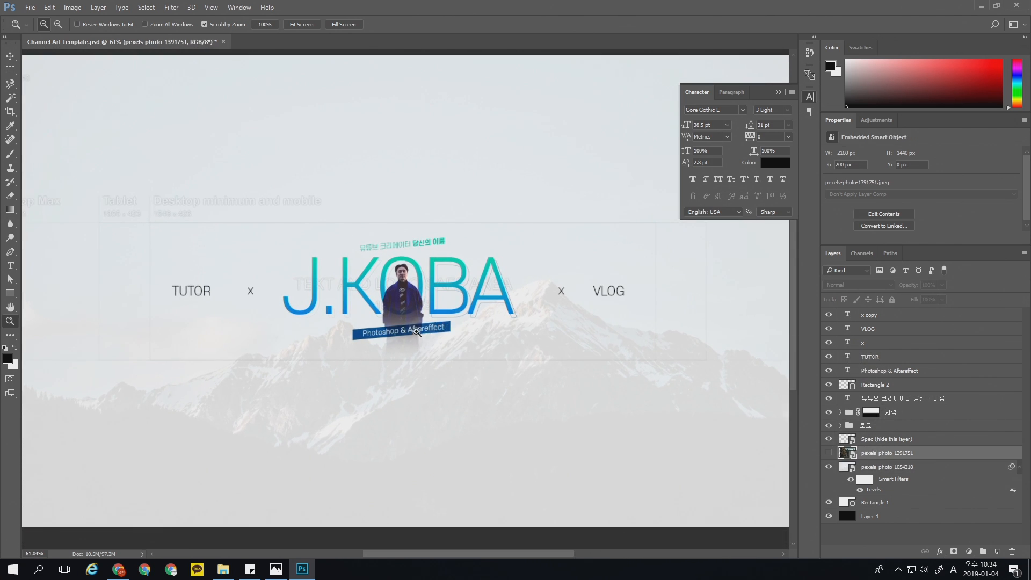
drag(420, 331, 432, 331)
key(v)
click(875, 375)
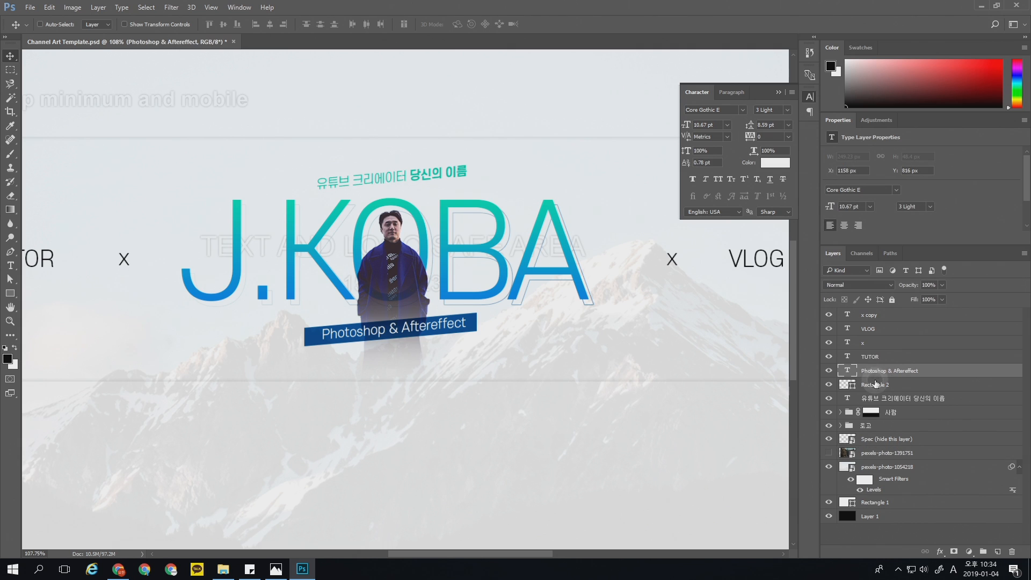
shift+click(871, 385)
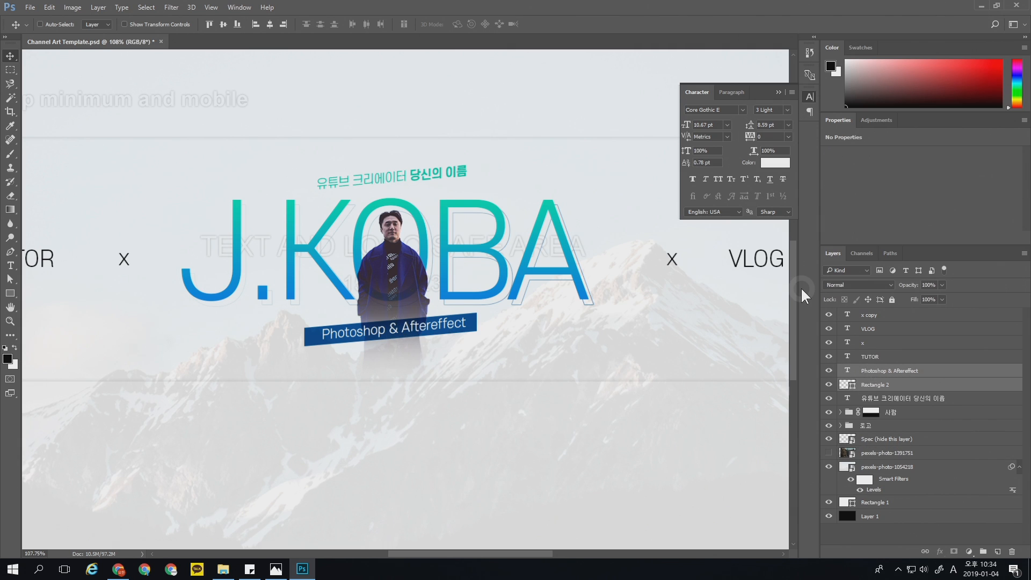
key(shift+Down)
key(Down)
key(Up)
key(Up)
key(Up)
key(Up)
key(Up)
key(Up)
key(Up)
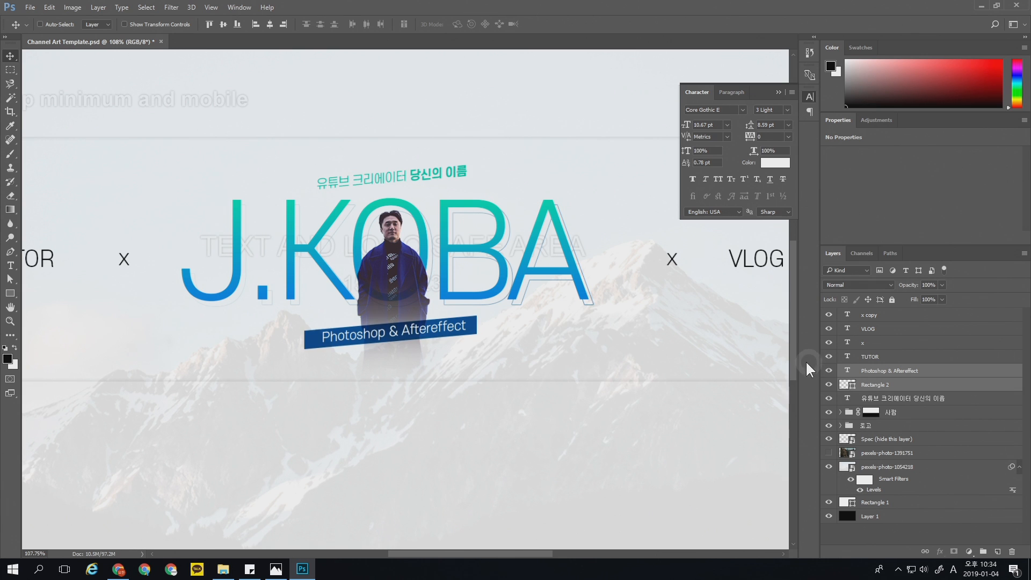
click(880, 370)
key(Down)
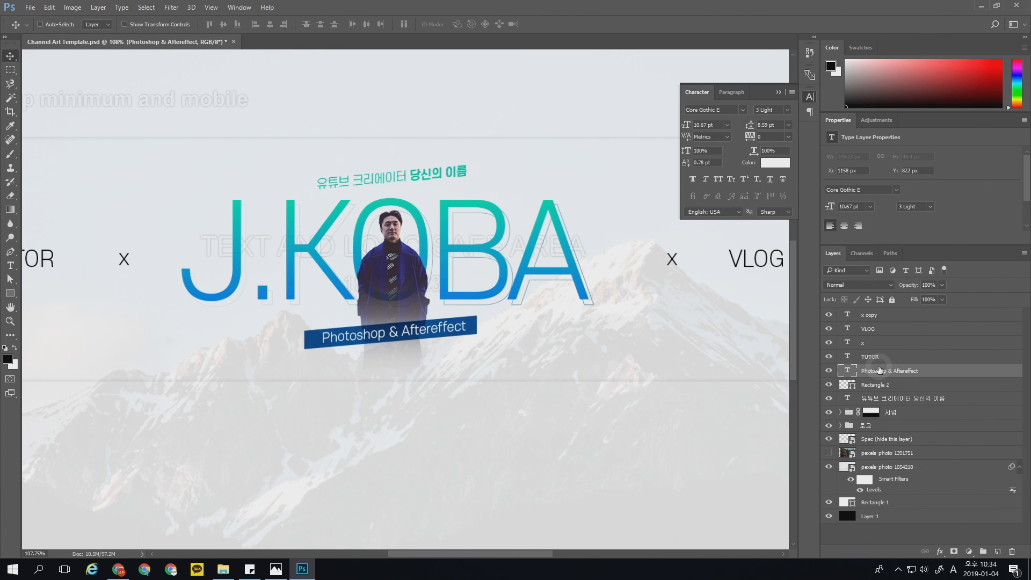
Open SNS LOGO.png and move its YouTube, Instagram and Facebook icons into the channel art, below the VLOG text.
key(z)
drag(446, 264, 418, 271)
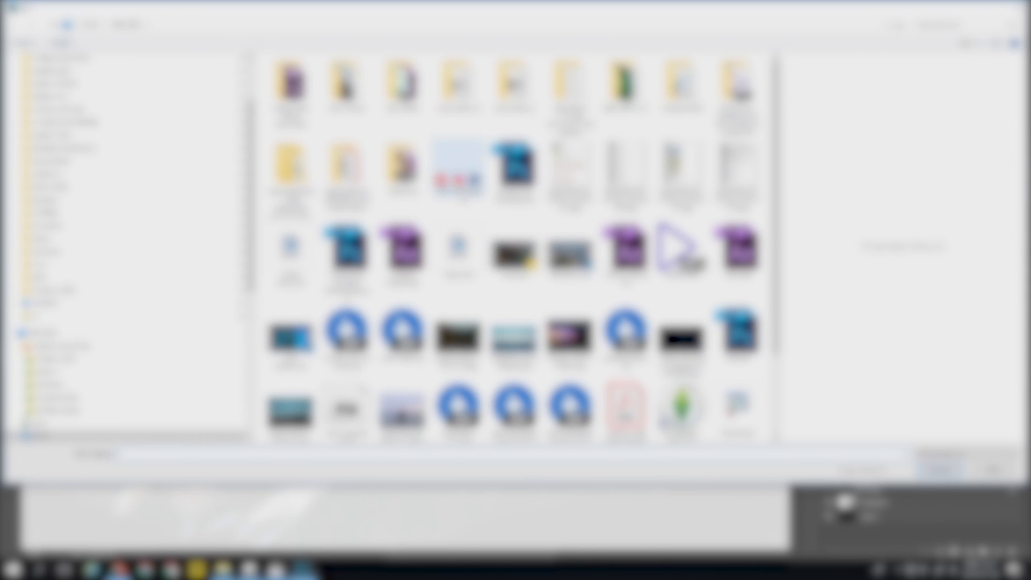
double_click(459, 166)
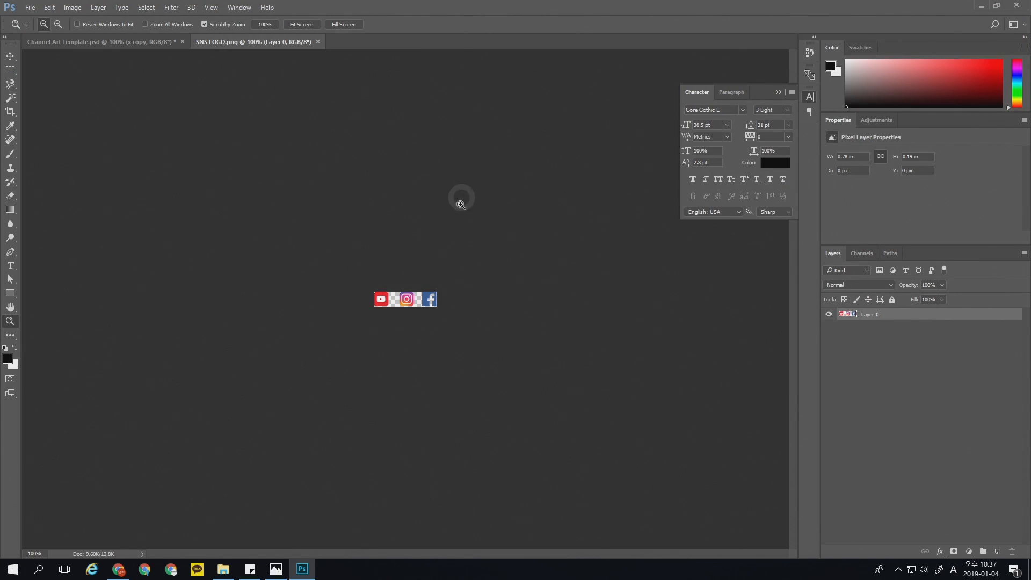
click(10, 56)
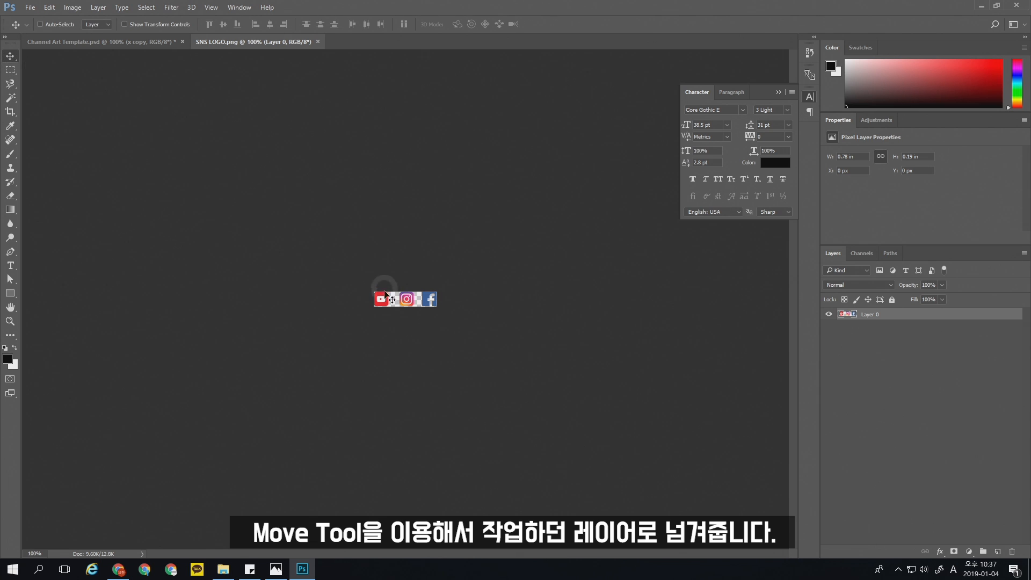
drag(407, 300, 556, 366)
drag(587, 322, 624, 348)
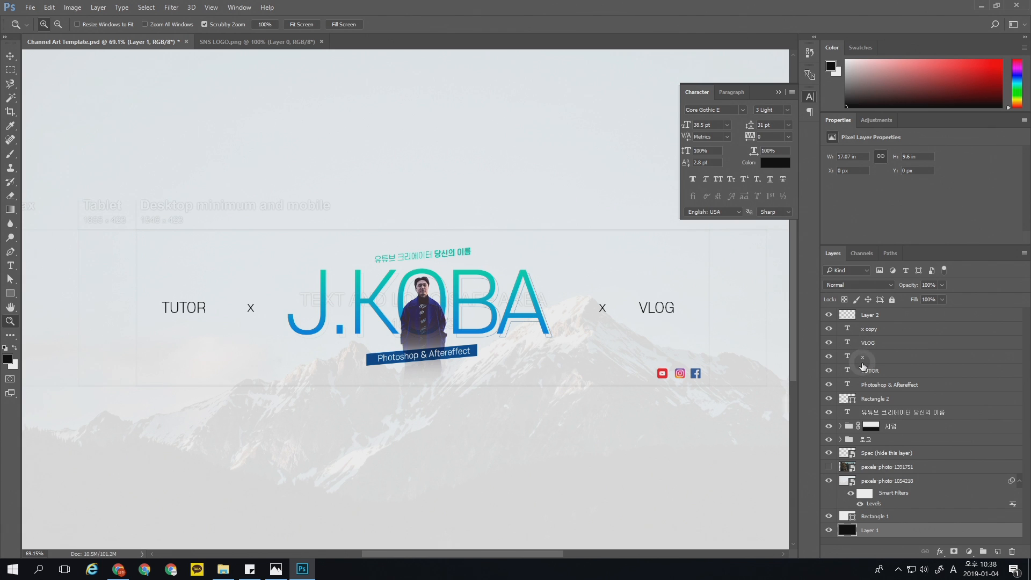
Recolor the TUTOR, VLOG and both x text layers dark gray, #474747.
click(888, 331)
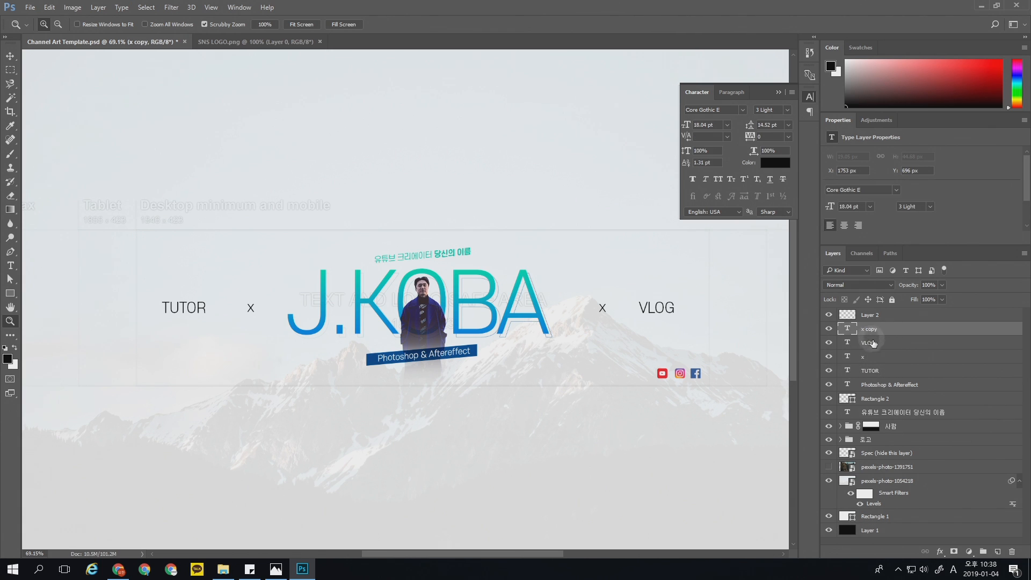
key(v)
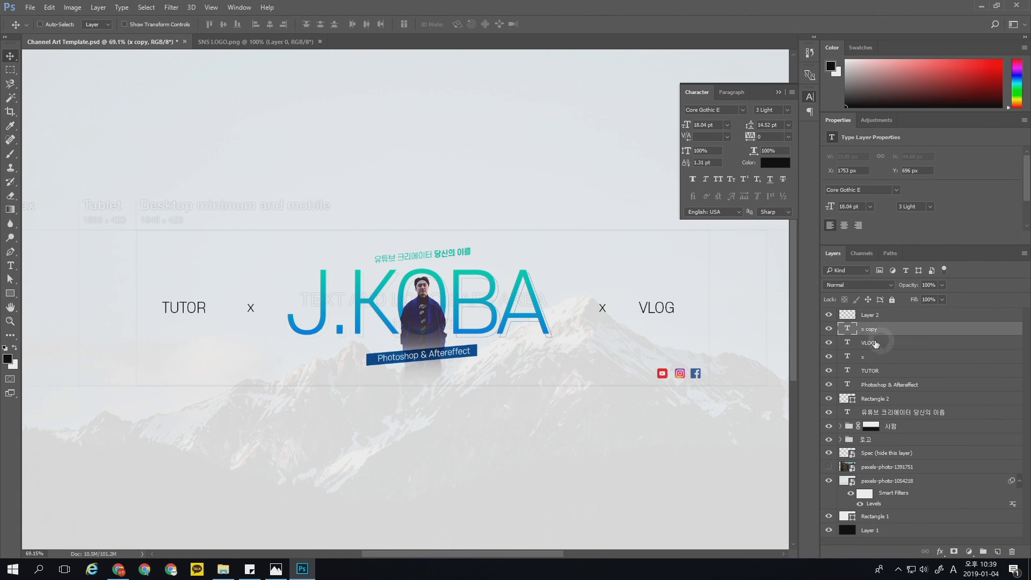
shift+click(885, 370)
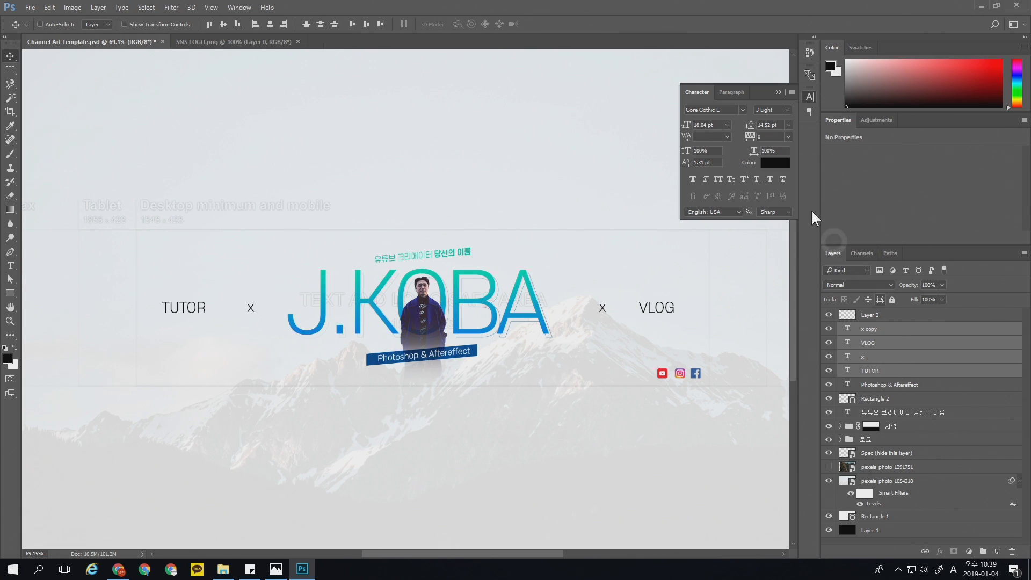
click(776, 162)
drag(536, 176, 512, 178)
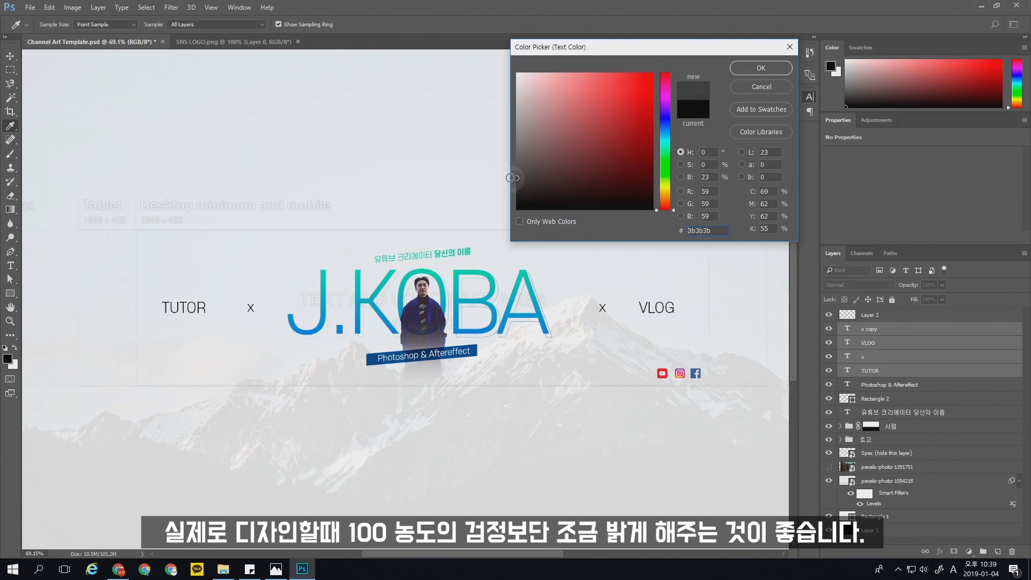
click(769, 69)
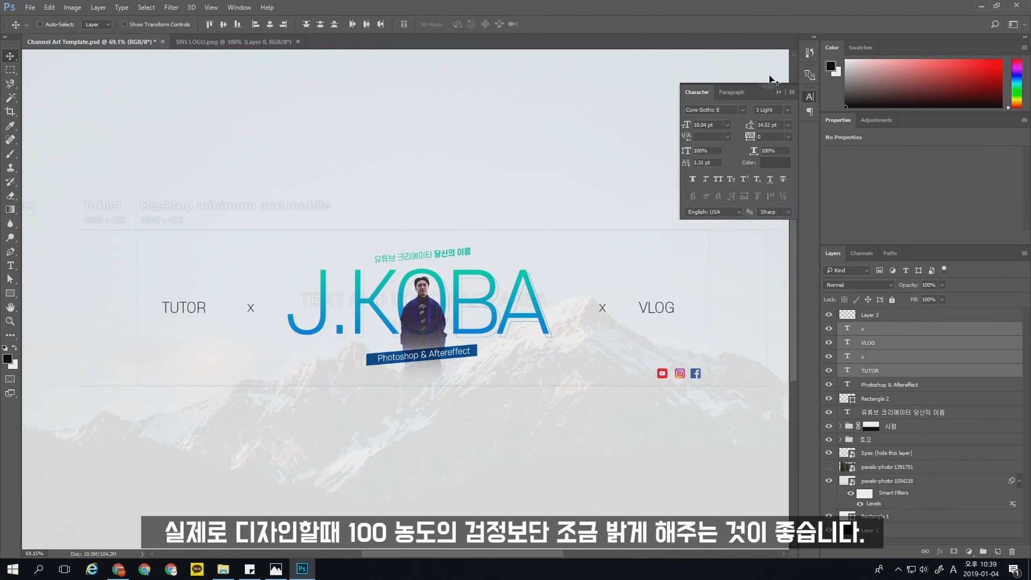
click(776, 162)
drag(528, 168, 514, 170)
click(788, 63)
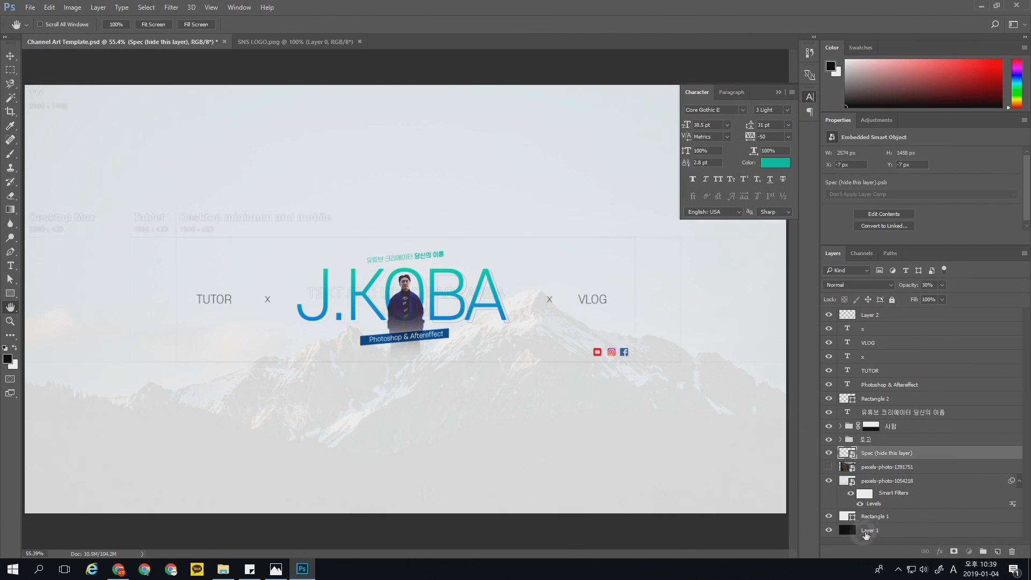
Hide the Spec guide layer and open Save As for the channel art with its file format choices.
key(m)
click(829, 453)
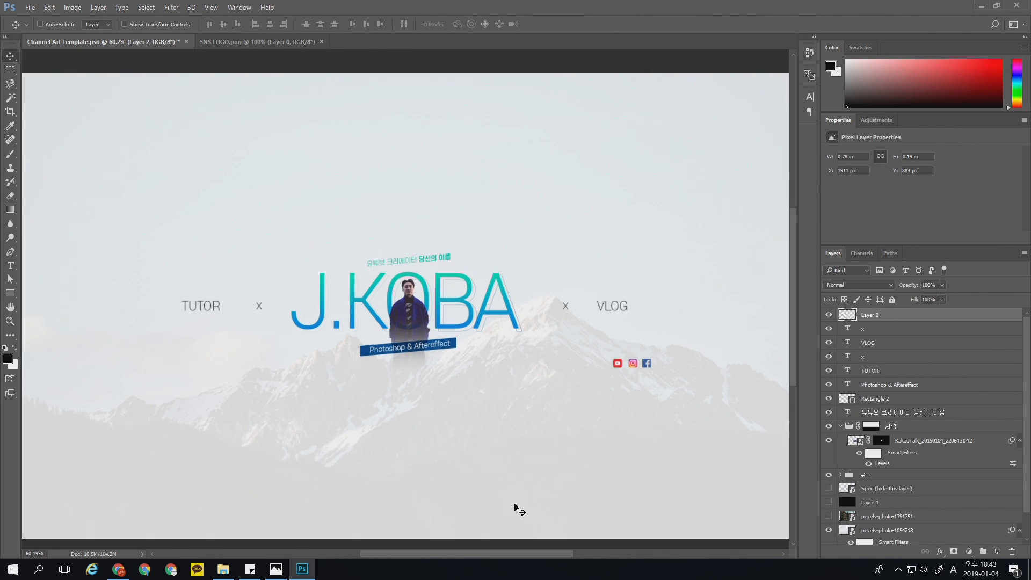
click(27, 11)
click(62, 127)
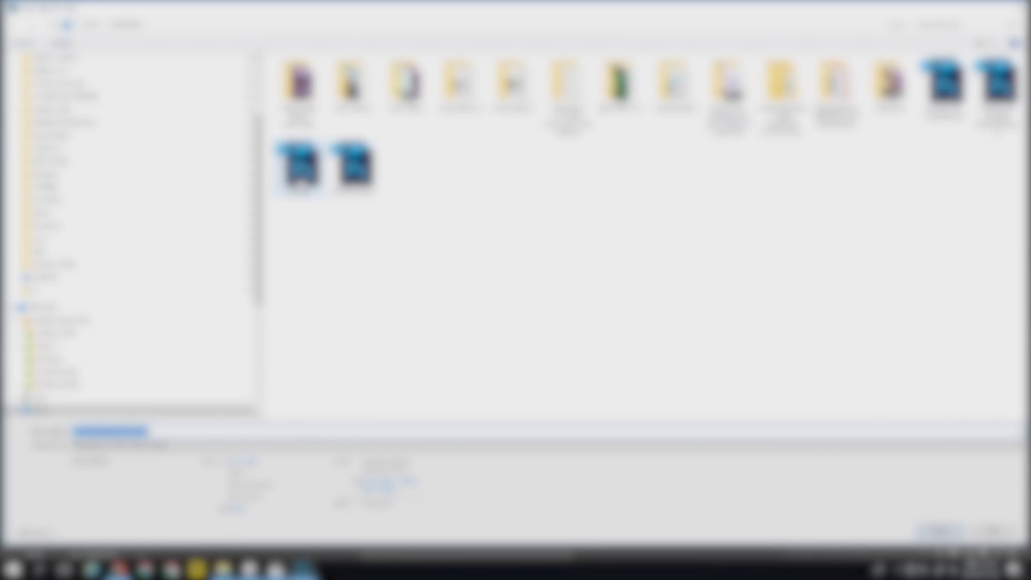
click(215, 445)
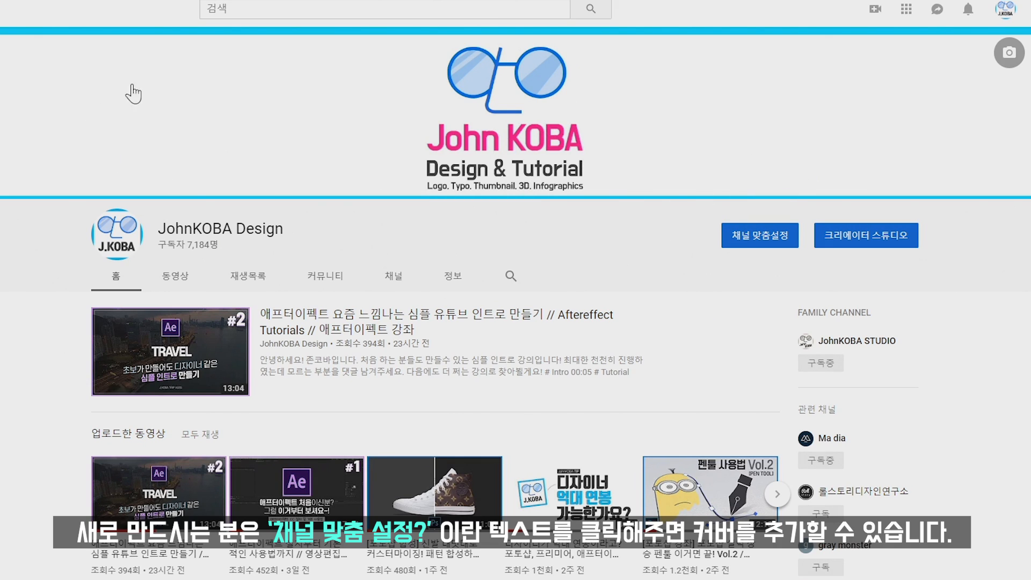
Switch to the YouTube channel page, open the channel art upload dialog from the banner, and close it.
click(1009, 53)
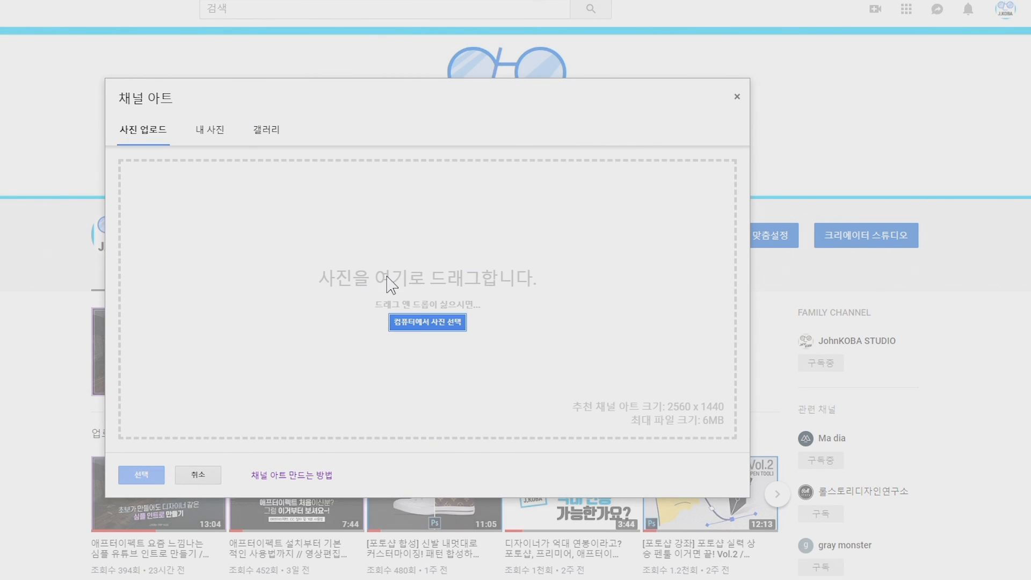
click(738, 97)
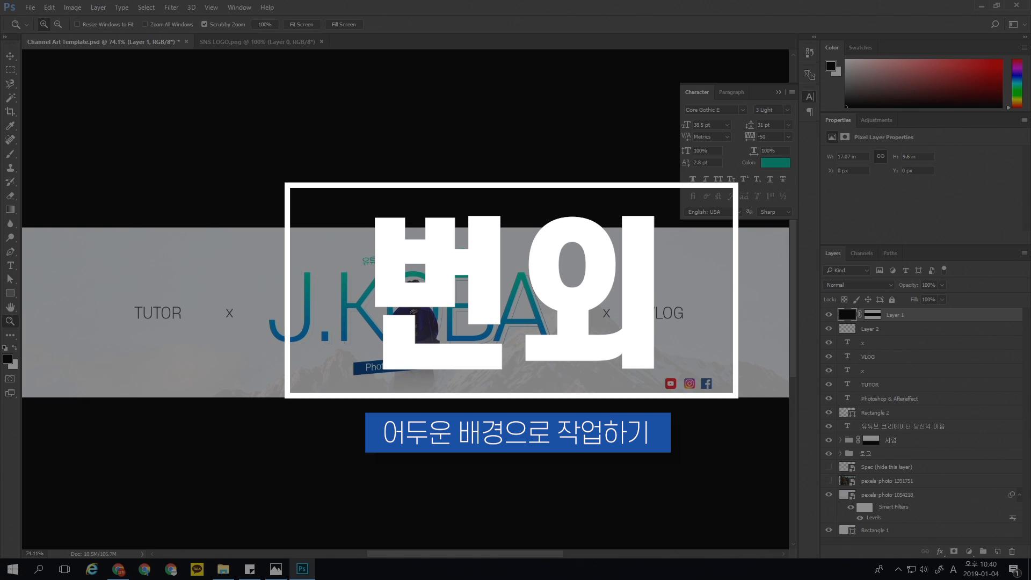
Show the pexels-photo-1391751 forest photo and enlarge it proportionally from its center to 2700 x 1800 px.
drag(504, 381, 498, 381)
key(v)
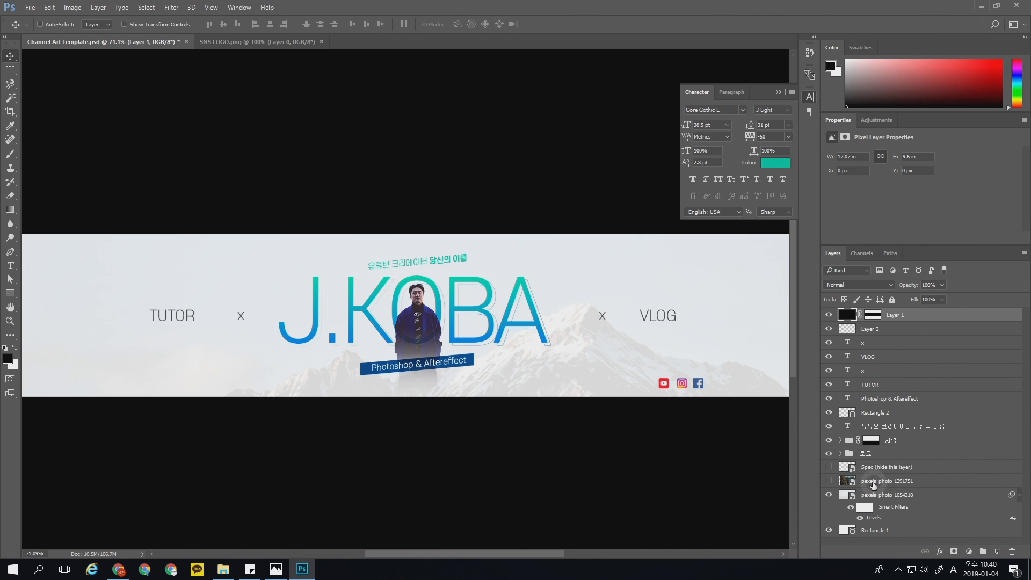
click(875, 481)
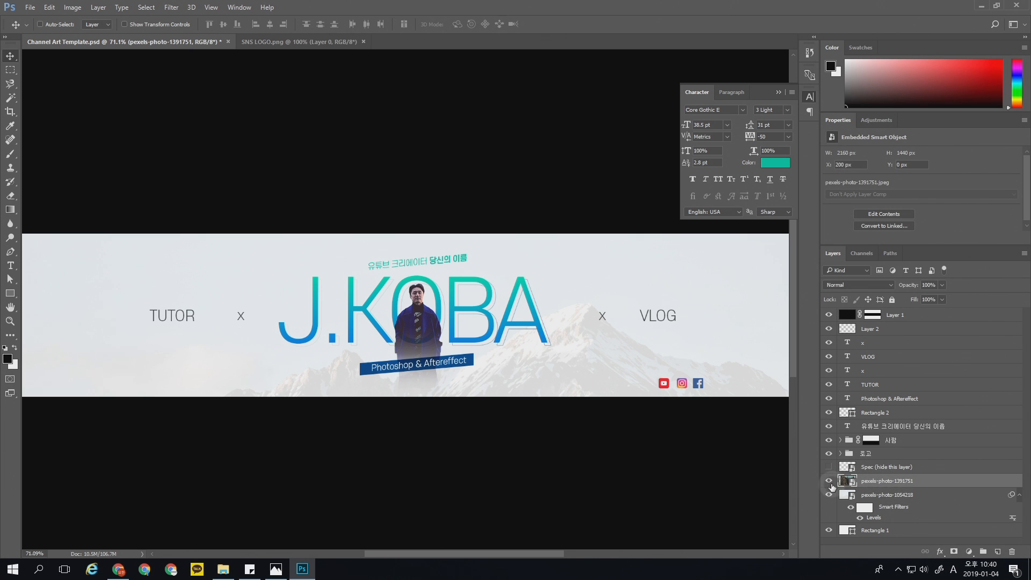
click(829, 481)
key(z)
drag(660, 344, 607, 345)
key(ctrl+t)
drag(626, 150, 685, 112)
key(Return)
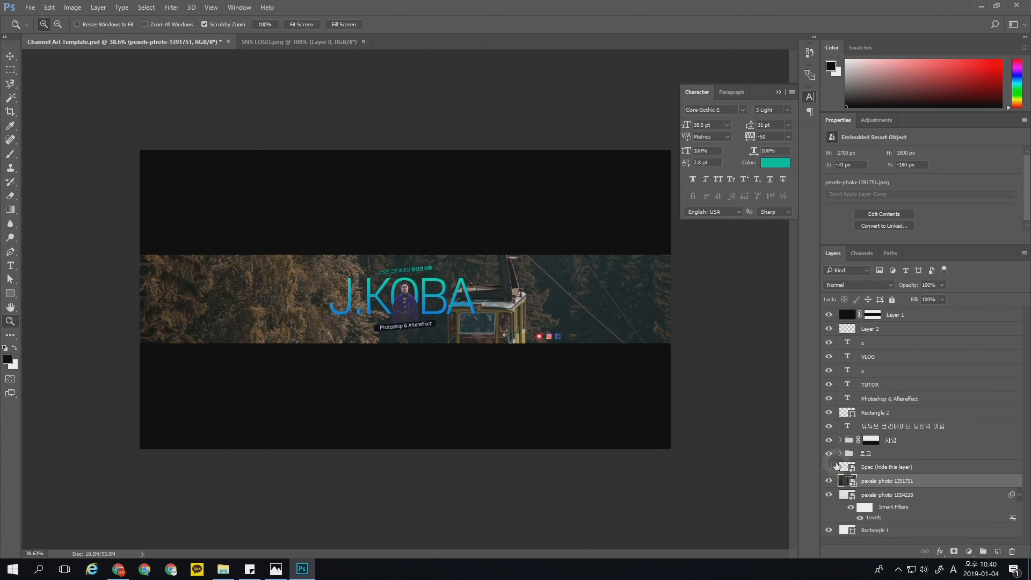
Darken the forest photo with Levels, lowering the output white level to 69.
key(ctrl+l)
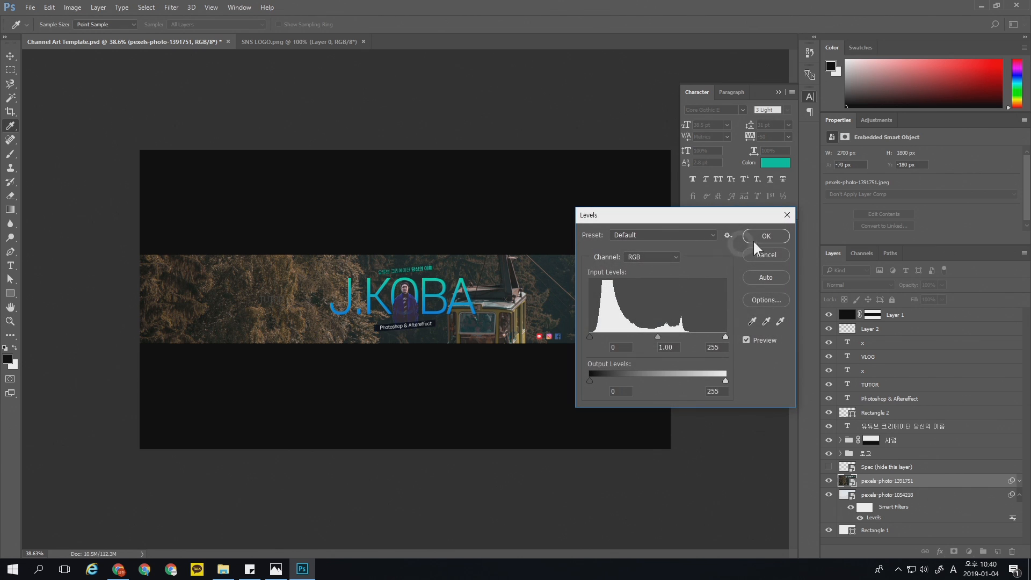
drag(721, 377, 625, 379)
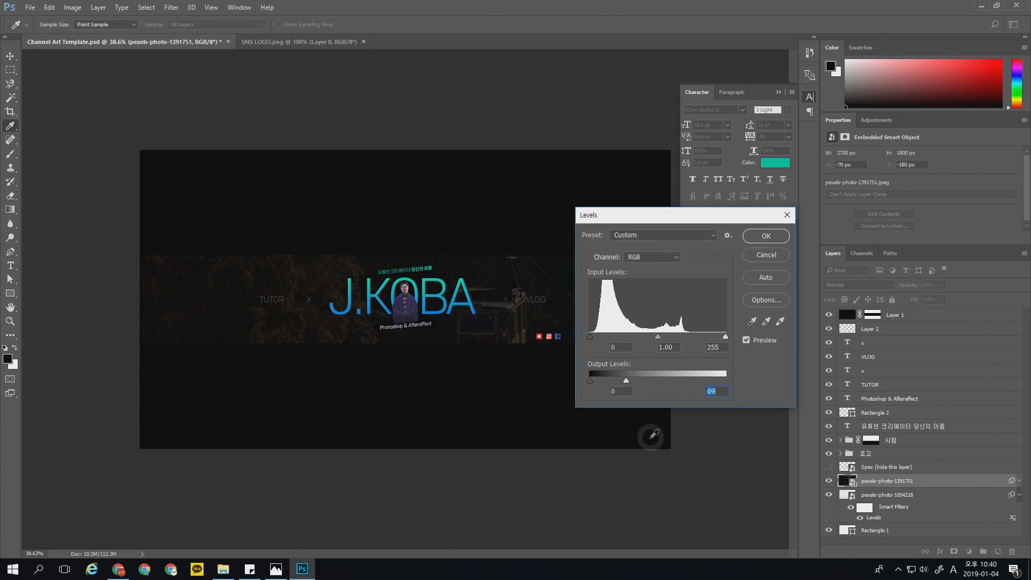
key(Return)
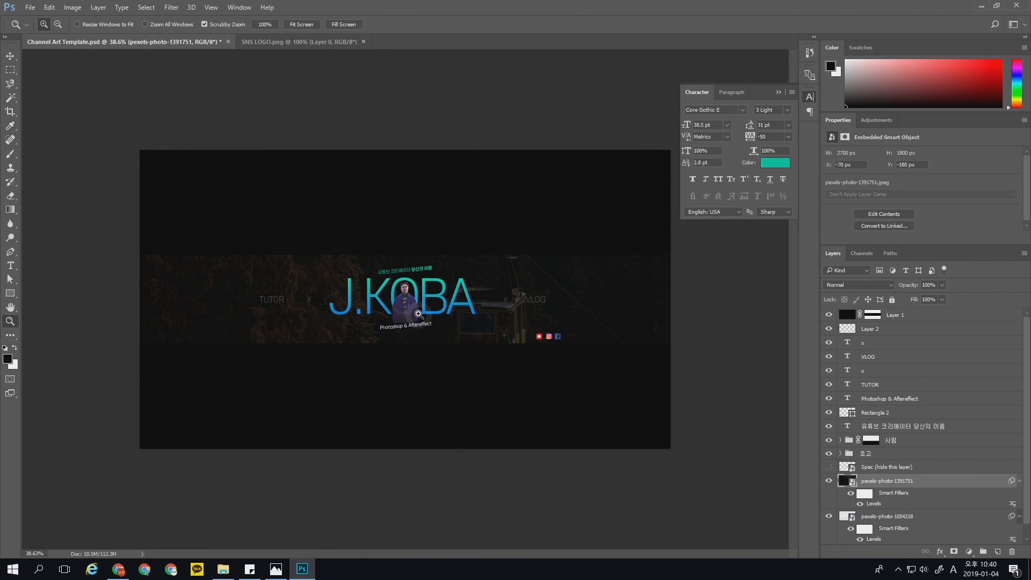
Recolor the TUTOR, VLOG and both x text layers light gray to stand out on the dark background.
drag(408, 307, 450, 327)
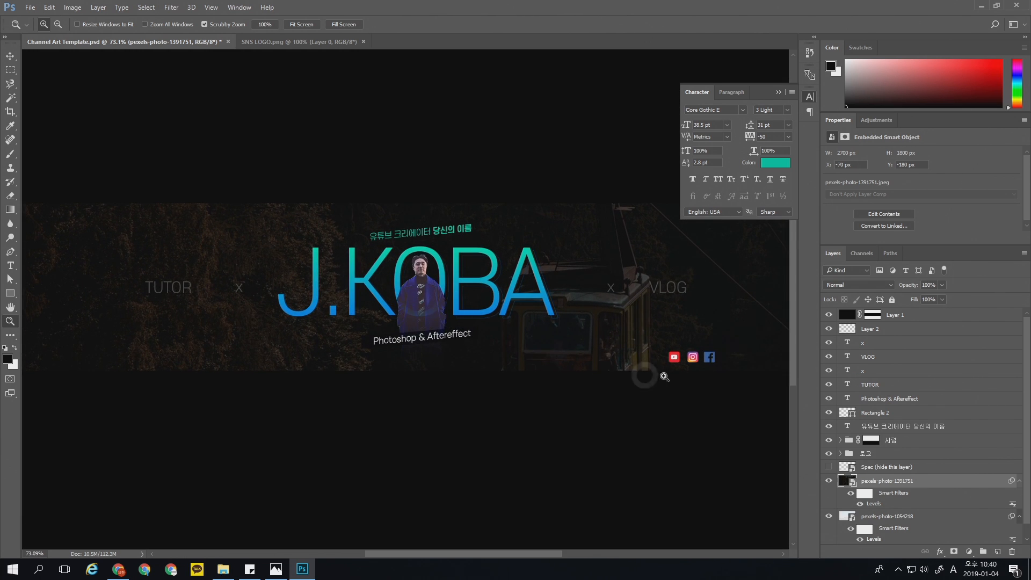
click(878, 342)
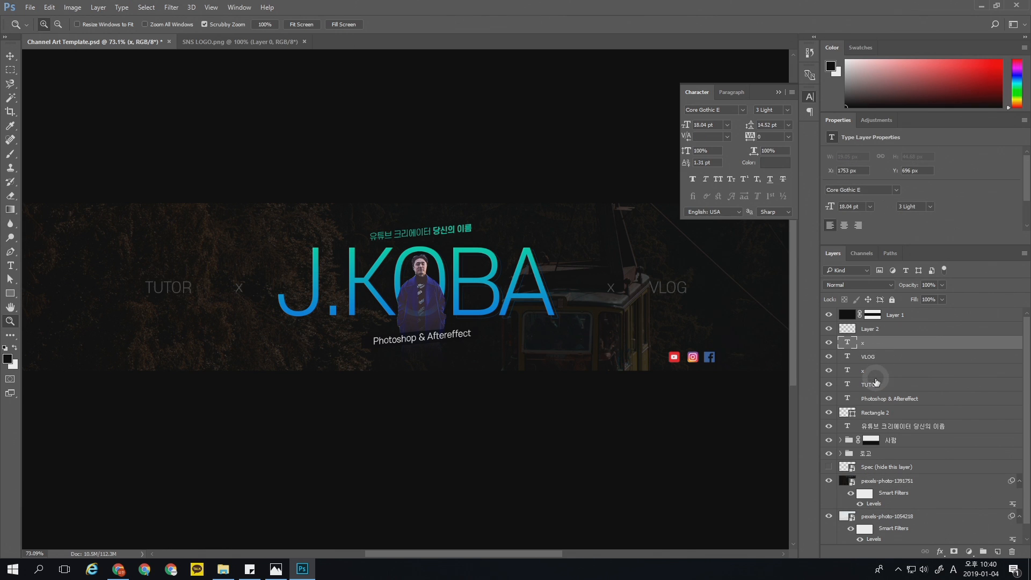
shift+click(876, 385)
click(777, 166)
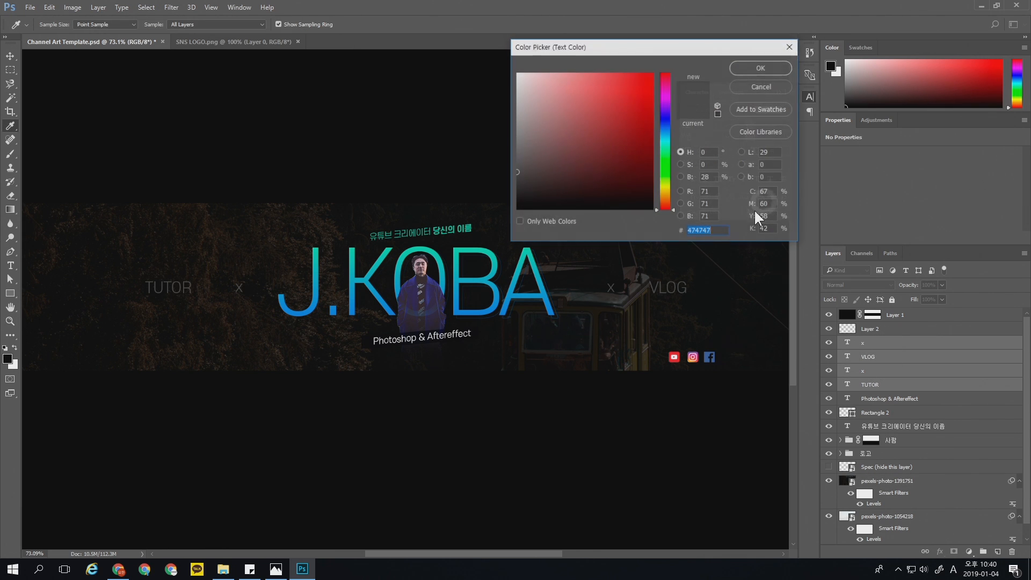
click(519, 99)
click(769, 71)
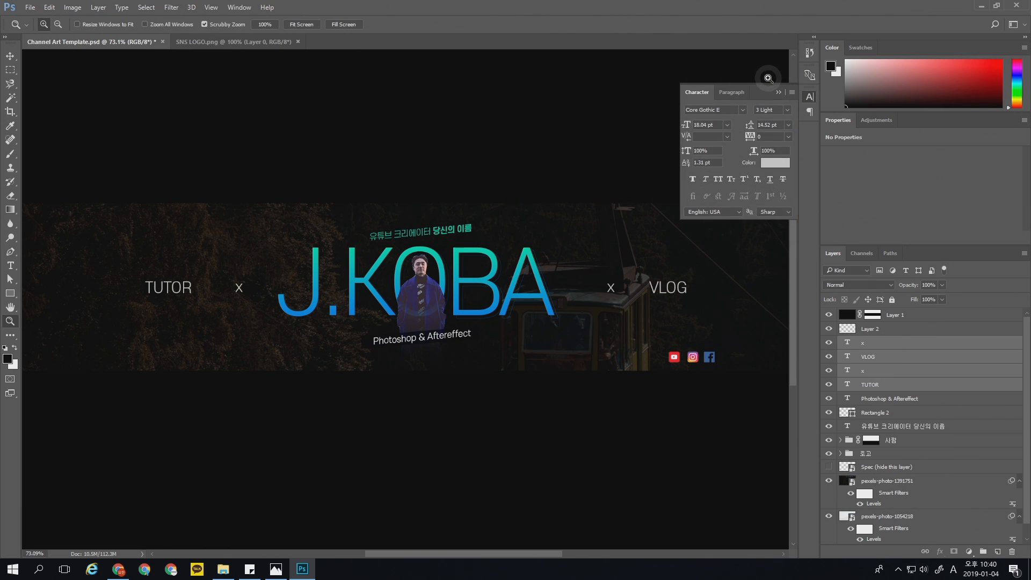
Set the blend mode of the ribbon shape behind the Photoshop & Aftereffect tagline to Linear Dodge (Add).
key(v)
ctrl+click(410, 341)
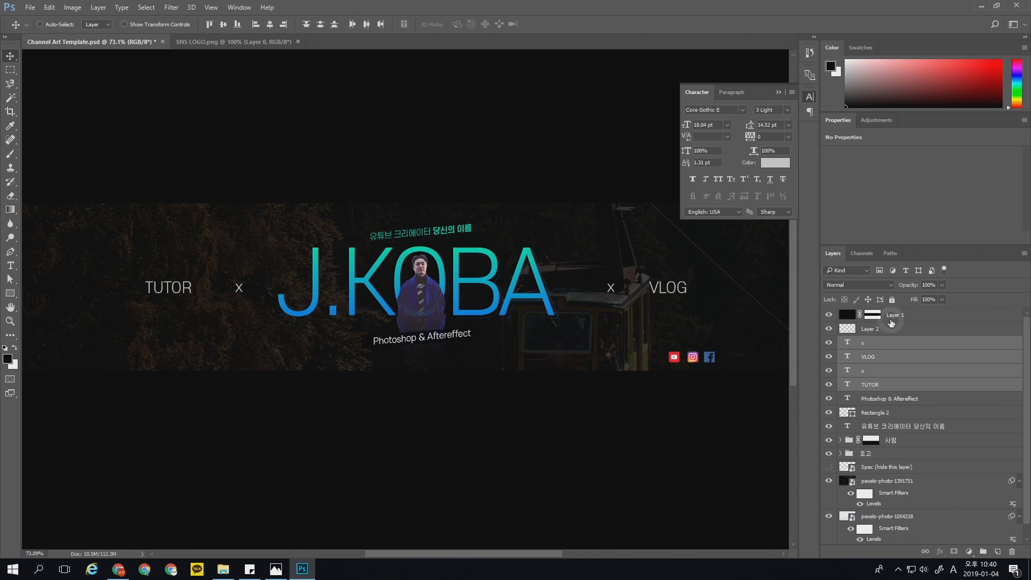
click(858, 285)
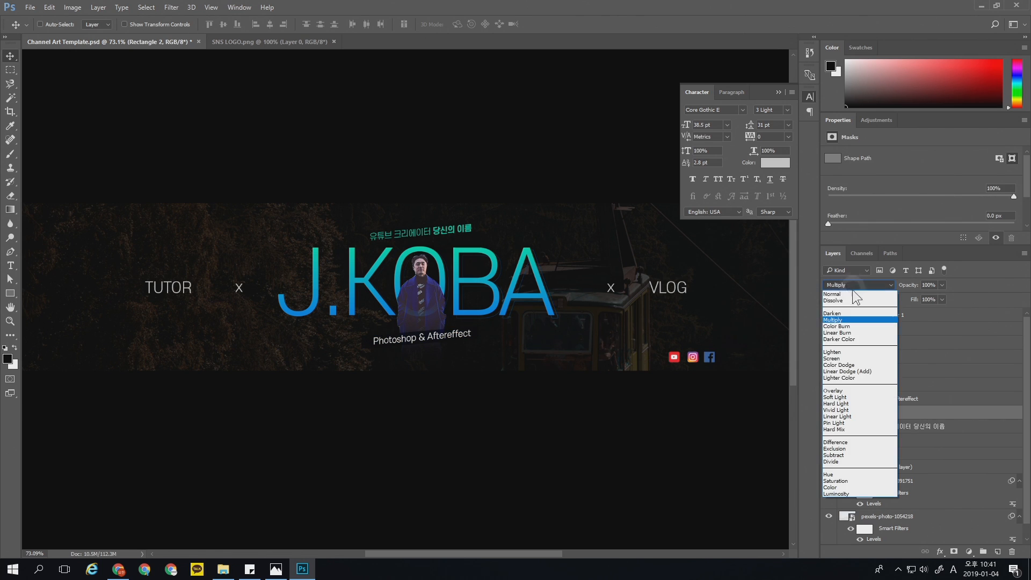
click(857, 372)
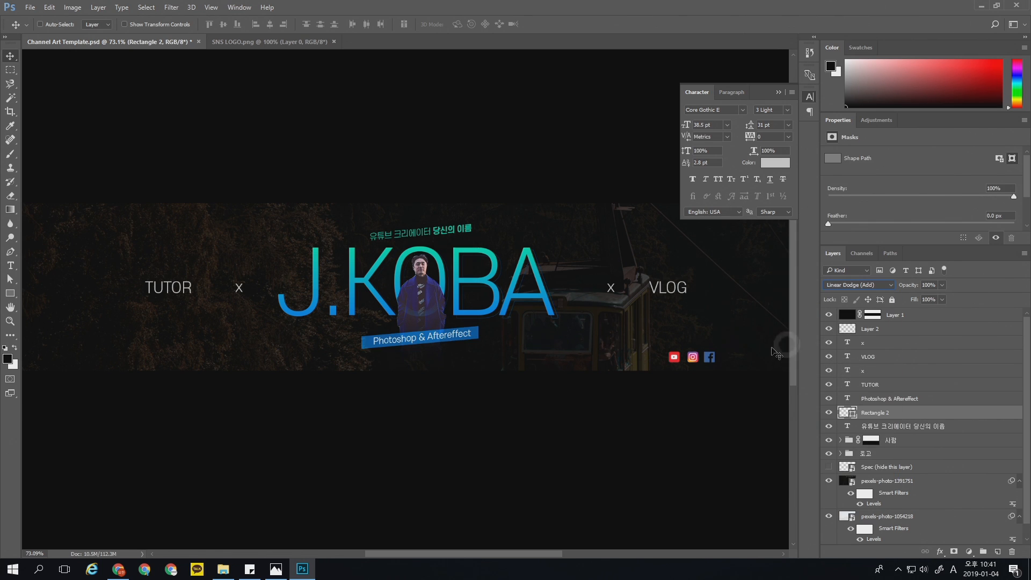
Recolor the ribbon shape behind the Photoshop & Aftereffect tagline to dark blue #082a4e.
double_click(847, 414)
drag(648, 177, 644, 146)
click(639, 166)
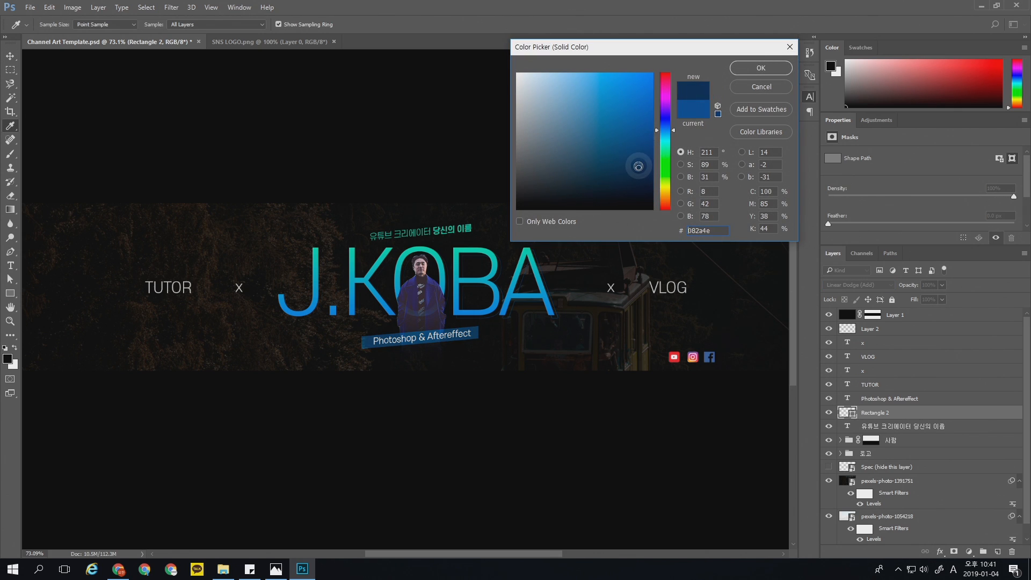
click(750, 68)
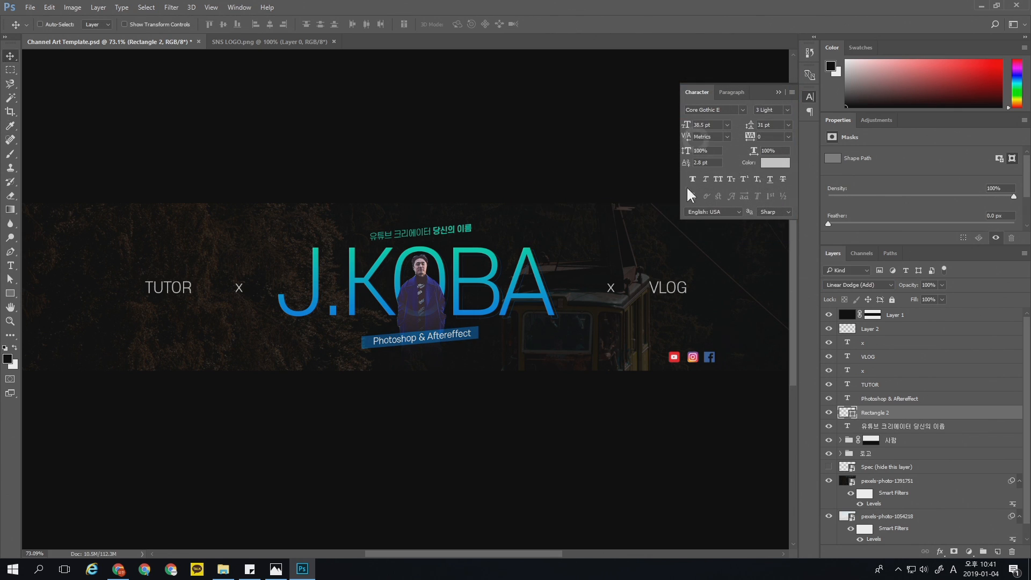
Darken the cut-out person photo inside the 사람 group with an additional Levels adjustment, and fit the whole canvas in view.
click(872, 450)
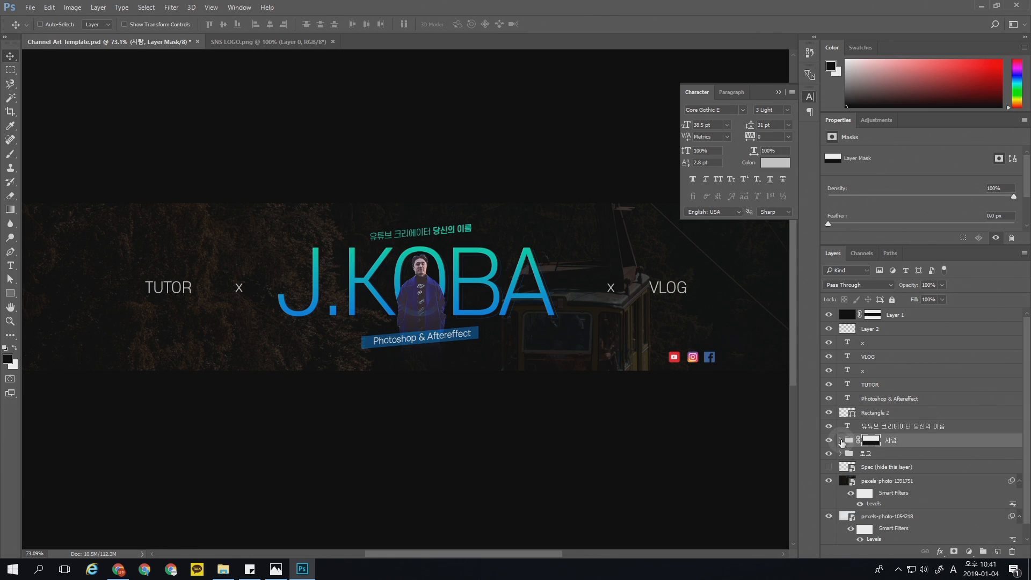
click(841, 440)
click(846, 458)
click(871, 467)
click(885, 478)
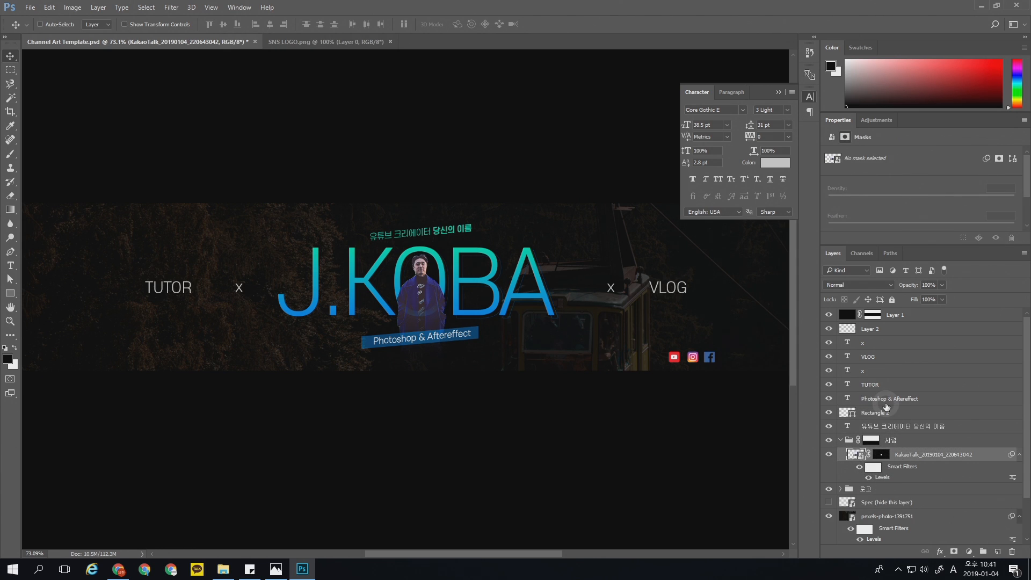
key(ctrl+l)
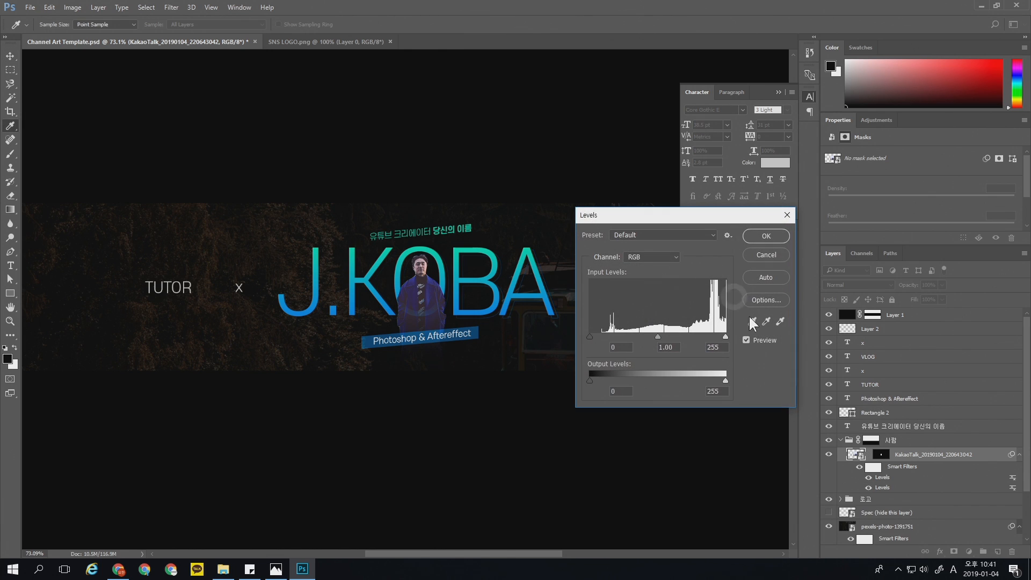
drag(590, 335, 557, 304)
click(758, 237)
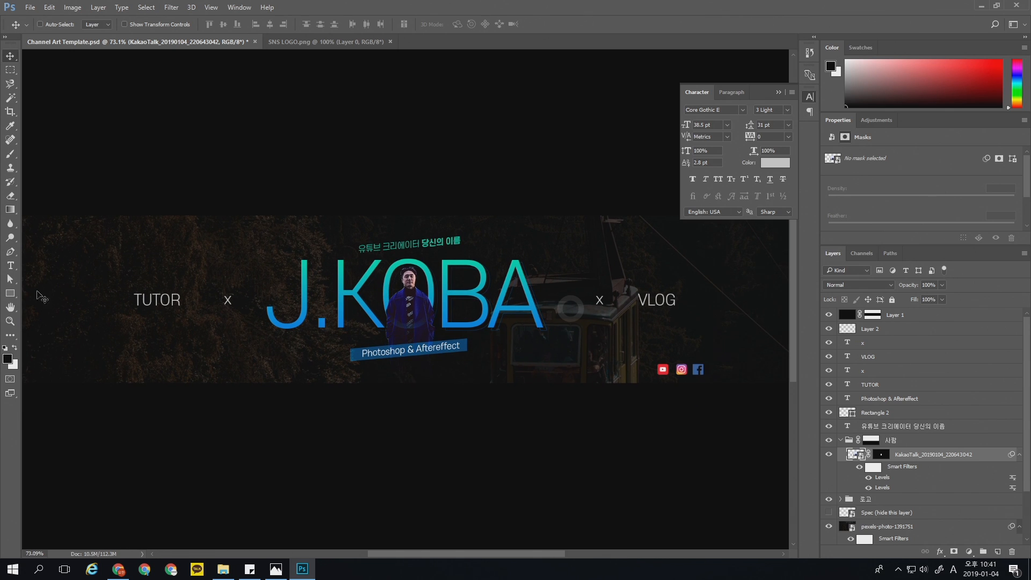
double_click(11, 306)
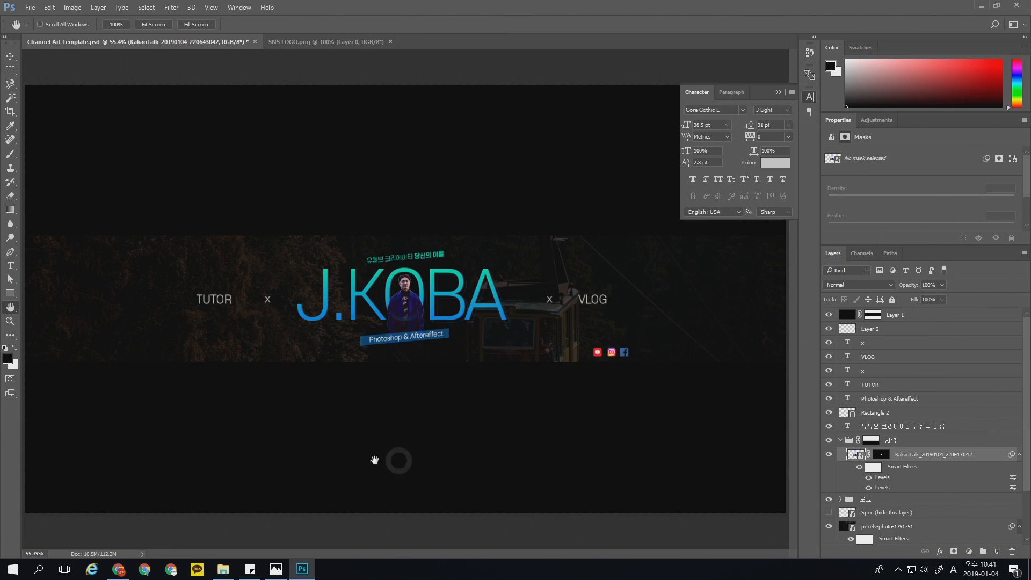